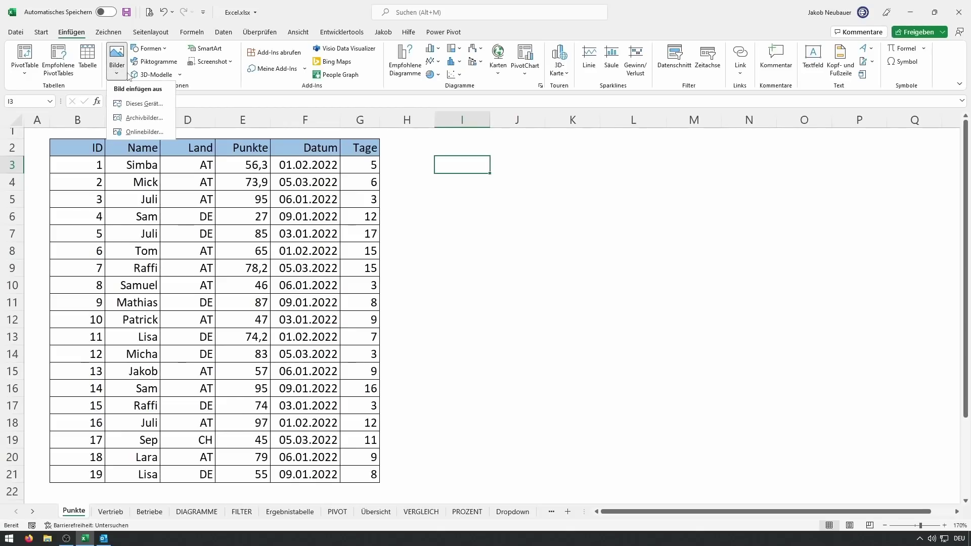
- Browse the Einfügen galleries: Formen, 3D-Modelle, column/bar charts and hierarchy charts
{"action": "left_click", "coordinate": [159, 51]}
{"action": "left_click", "coordinate": [170, 51]}
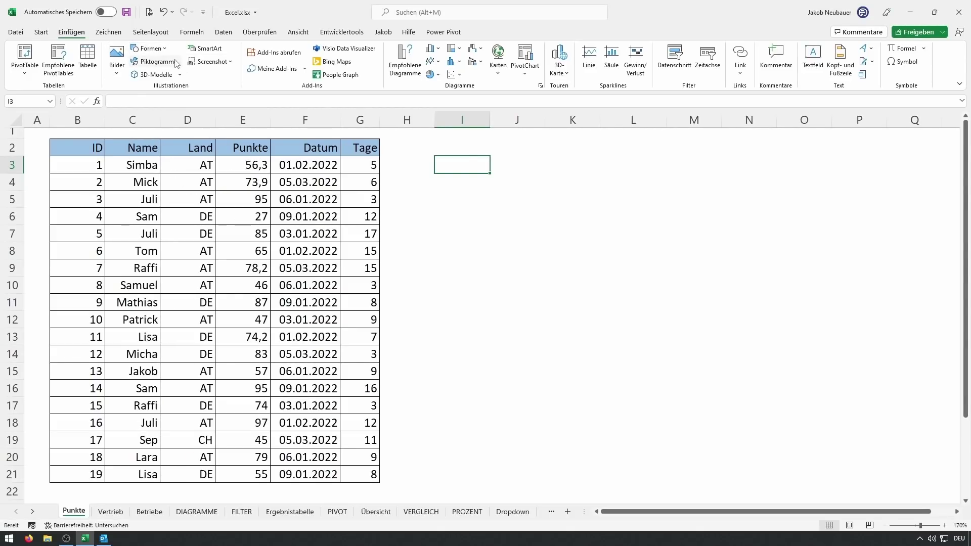
{"action": "left_click", "coordinate": [179, 74]}
{"action": "left_click", "coordinate": [182, 74]}
{"action": "left_click", "coordinate": [432, 49]}
{"action": "left_click", "coordinate": [432, 48]}
{"action": "left_click", "coordinate": [455, 51]}
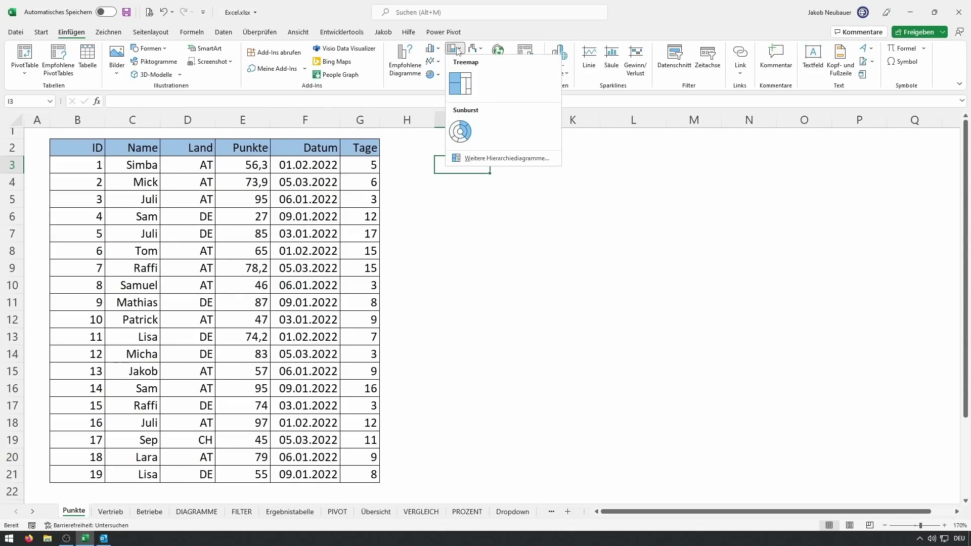
{"action": "left_click", "coordinate": [454, 51]}
- On Seitenlayout, preview the orientation, Seitenränder and Effekte options
{"action": "left_click", "coordinate": [147, 34]}
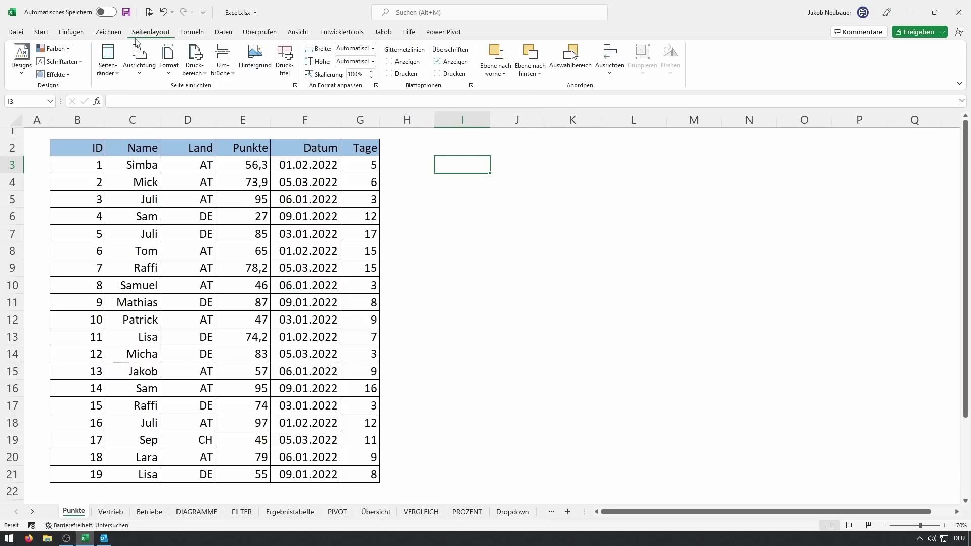
{"action": "left_click", "coordinate": [132, 75]}
{"action": "left_click", "coordinate": [131, 78]}
{"action": "left_click", "coordinate": [117, 76]}
{"action": "left_click", "coordinate": [117, 78]}
{"action": "left_click", "coordinate": [66, 75]}
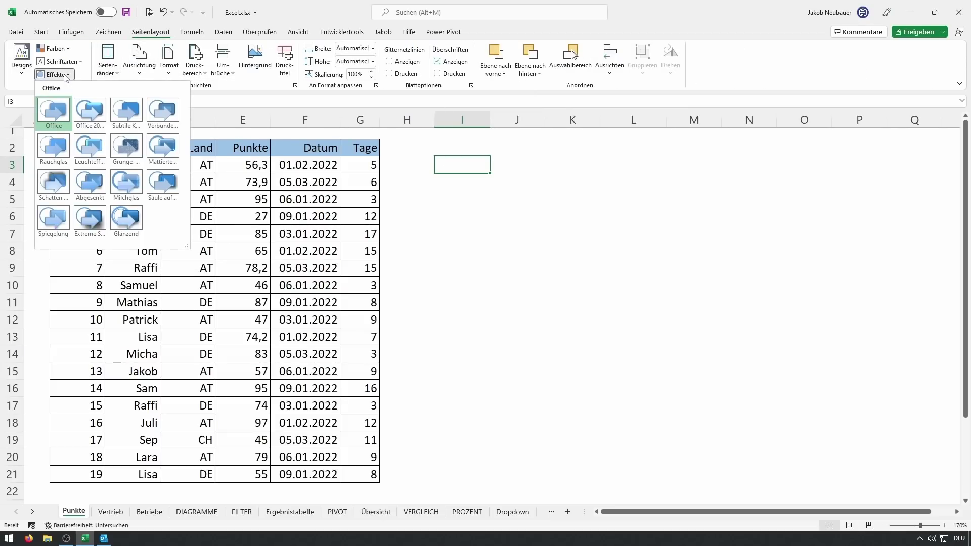
{"action": "left_click", "coordinate": [67, 76]}
- Preview the Schriftarten, Farben and paper Format options
{"action": "left_click", "coordinate": [79, 62]}
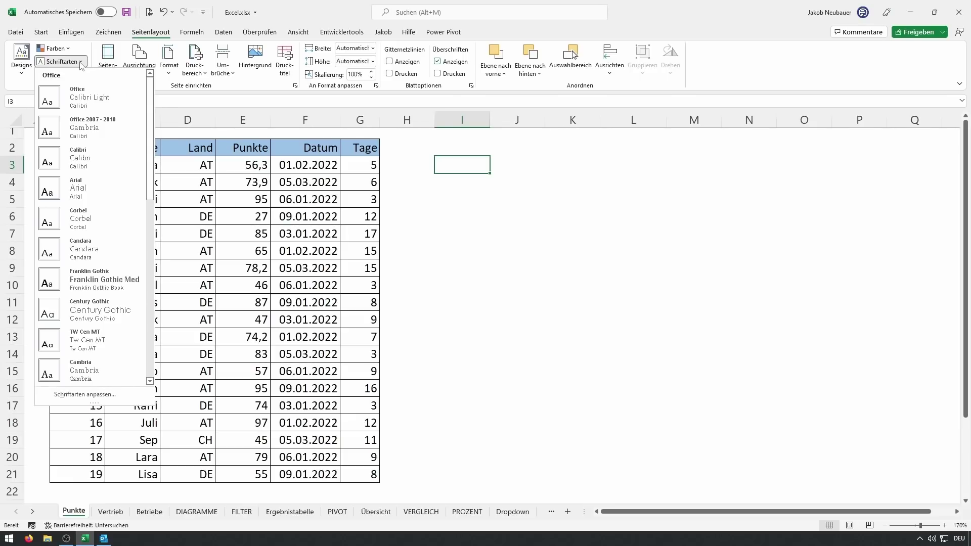
{"action": "left_click", "coordinate": [67, 49]}
{"action": "left_click", "coordinate": [68, 50]}
{"action": "left_click", "coordinate": [68, 49]}
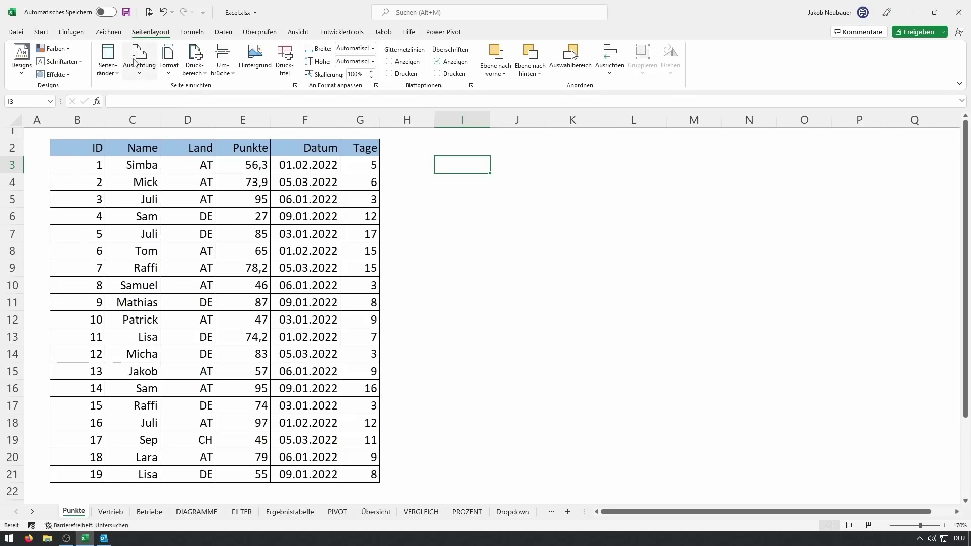
{"action": "left_click", "coordinate": [172, 69]}
{"action": "left_click", "coordinate": [172, 69]}
{"action": "left_click", "coordinate": [191, 32]}
- Browse the financial, logical, text and date/time function lists, plus name and error-checking options
{"action": "left_click", "coordinate": [144, 70]}
{"action": "left_click", "coordinate": [181, 71]}
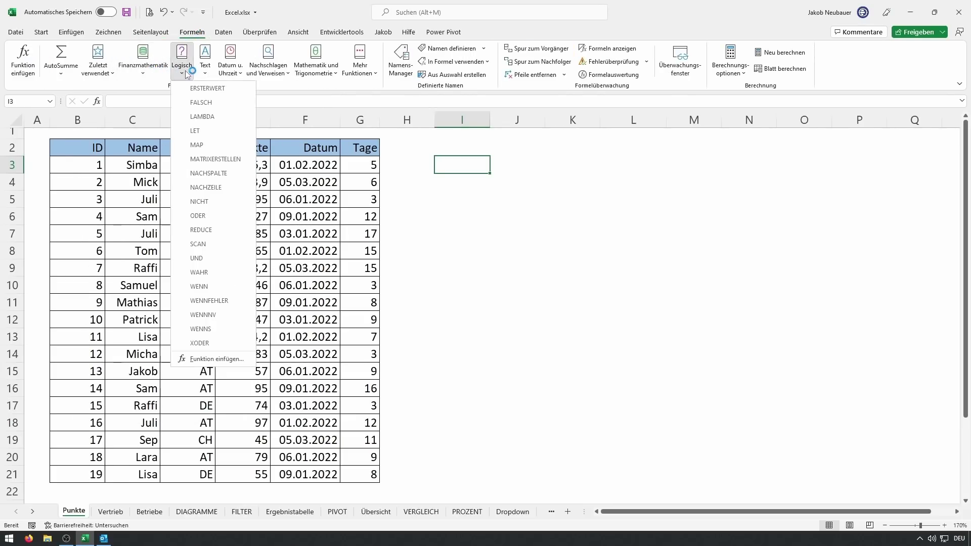
{"action": "left_click", "coordinate": [205, 73]}
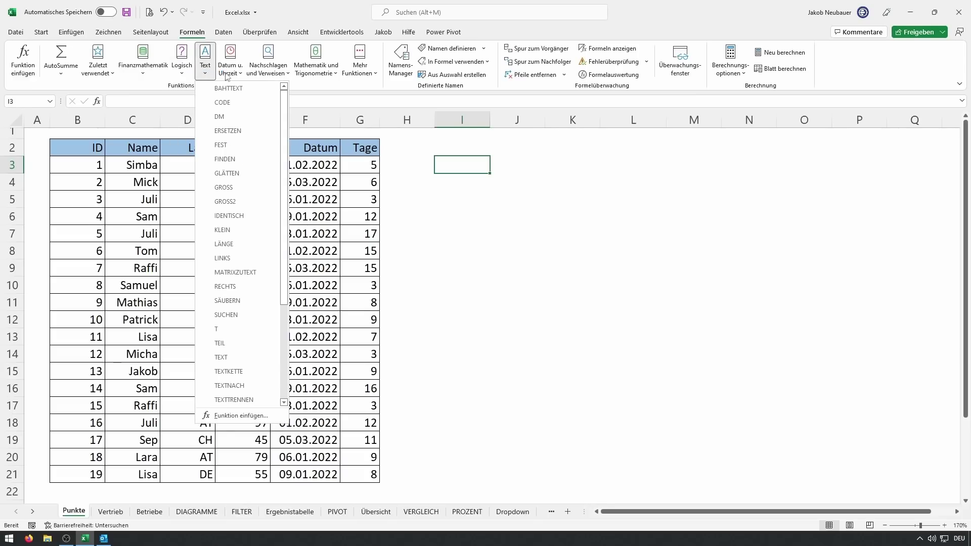
{"action": "left_click", "coordinate": [242, 74]}
{"action": "left_click", "coordinate": [483, 49]}
{"action": "left_click", "coordinate": [484, 49]}
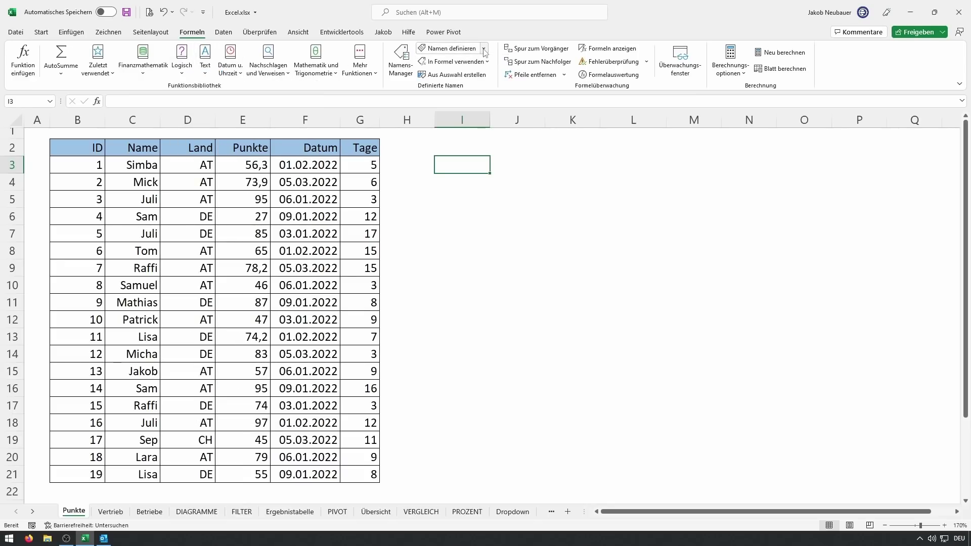
{"action": "left_click", "coordinate": [646, 61]}
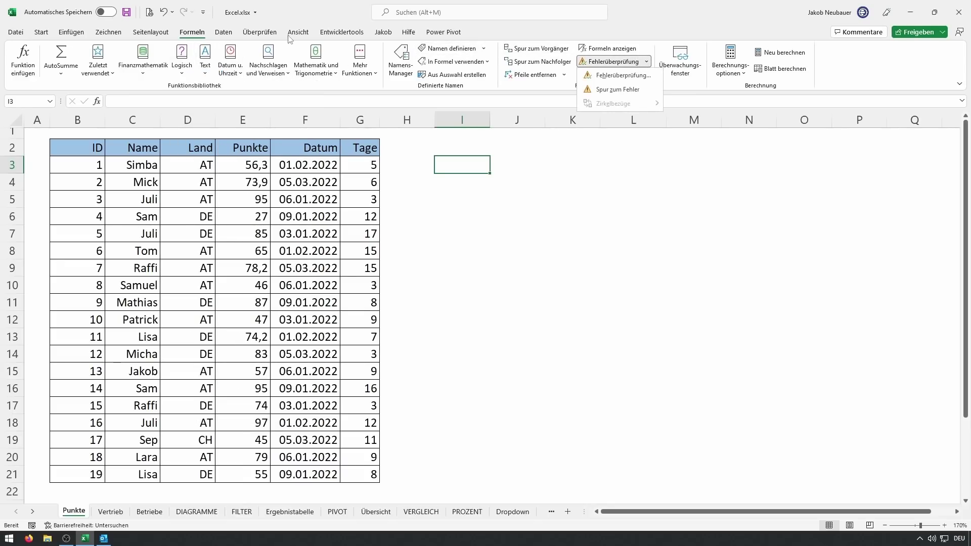
- On Daten, view Daten abrufen and open Datenüberprüfung, cancelling without changes
{"action": "left_click", "coordinate": [223, 34]}
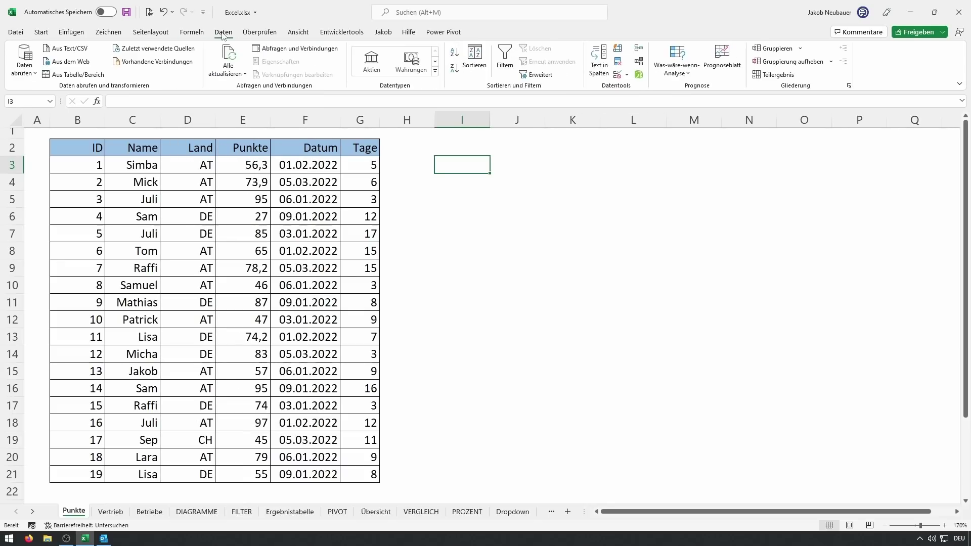
{"action": "left_click", "coordinate": [33, 65]}
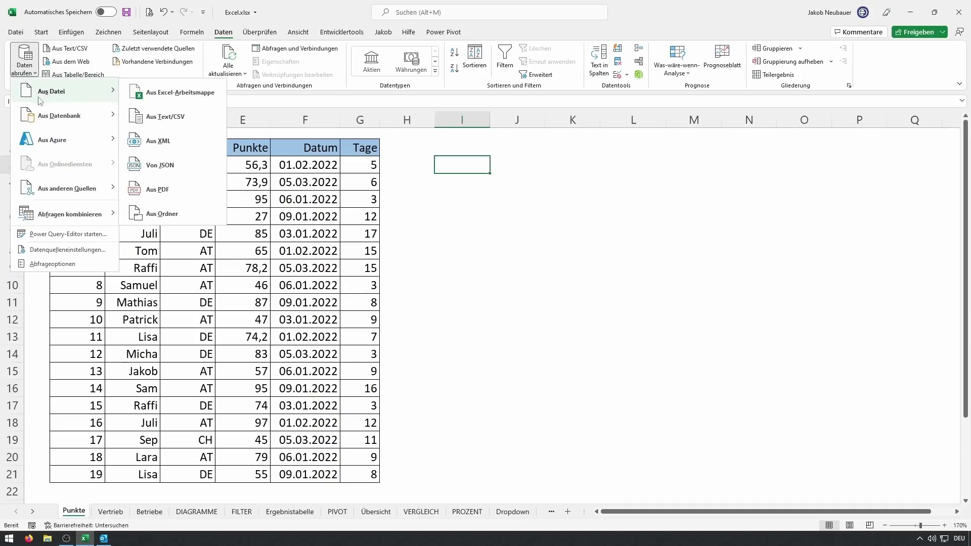
{"action": "mouse_move", "coordinate": [59, 115]}
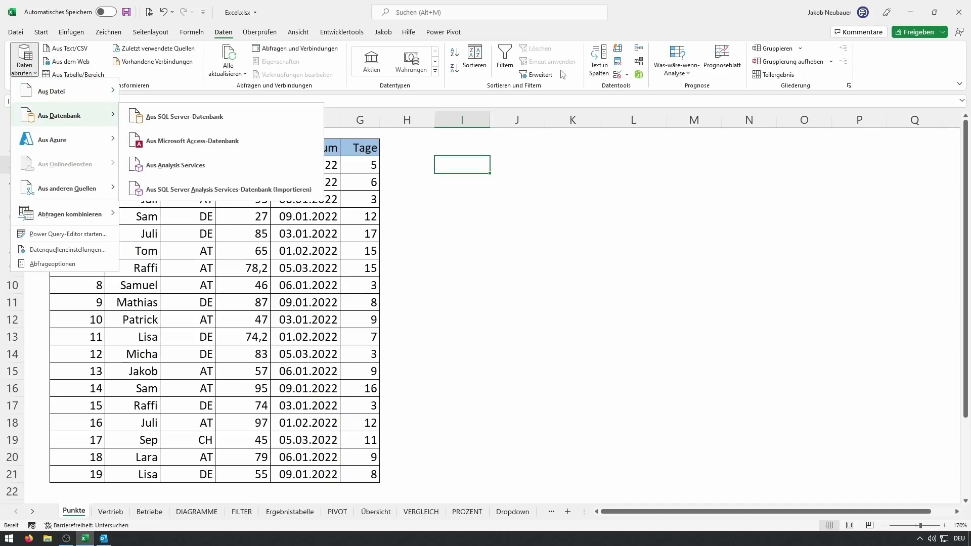
{"action": "left_click", "coordinate": [619, 77]}
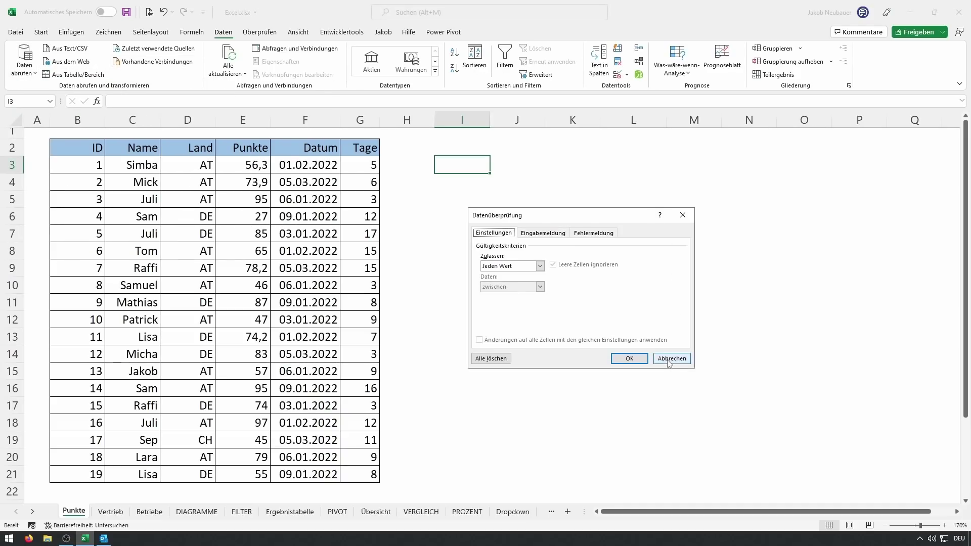
{"action": "left_click", "coordinate": [669, 359]}
{"action": "left_click", "coordinate": [689, 73]}
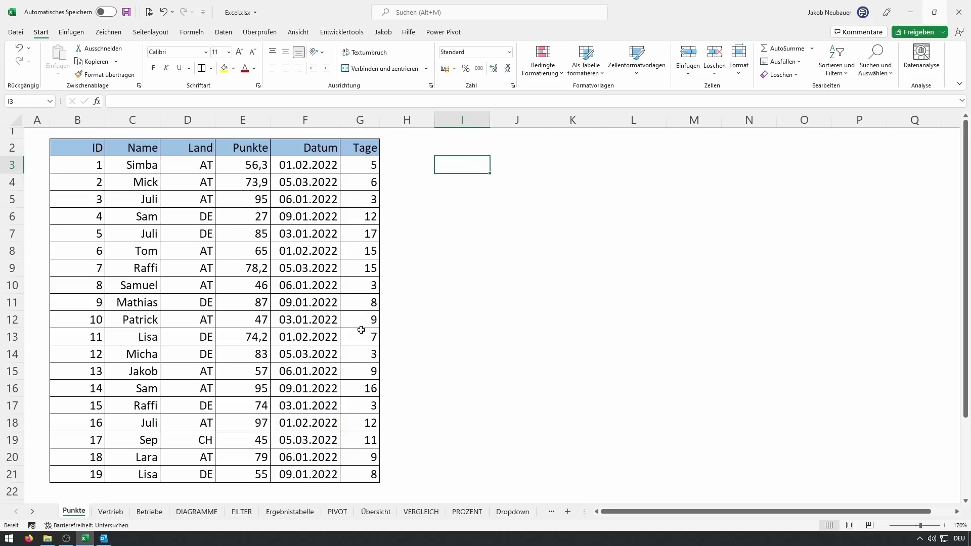
- Enter Montag in I3 and Dienstag in I4, then autofill the weekdays down to Sonntag in I9
{"action": "type", "text": "Monta"}
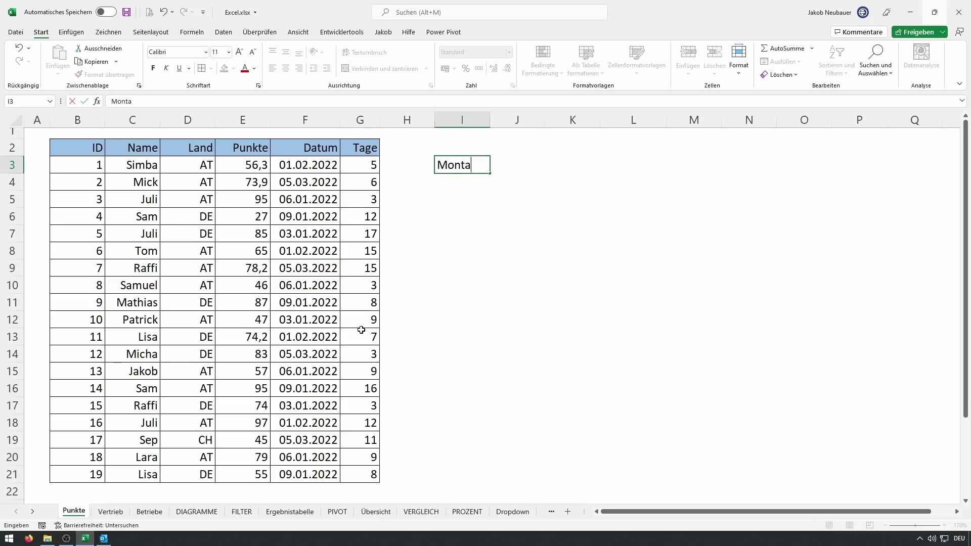
{"action": "type", "text": "g"}
{"action": "key", "text": "Return"}
{"action": "type", "text": "Diensta"}
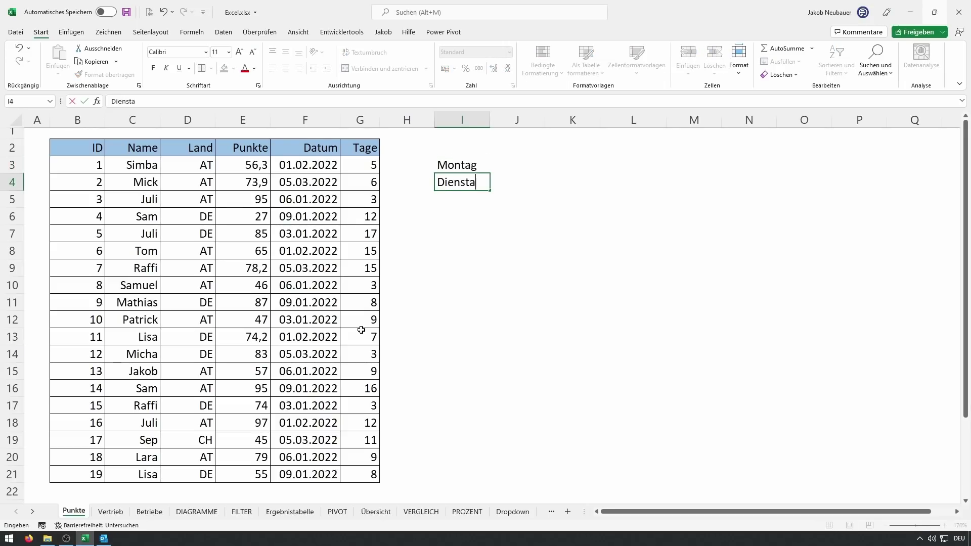
{"action": "type", "text": "g"}
{"action": "key", "text": "Return"}
{"action": "mouse_move", "coordinate": [454, 165]}
{"action": "left_mouse_down"}
{"action": "mouse_move", "coordinate": [454, 182]}
{"action": "mouse_move", "coordinate": [488, 211]}
{"action": "left_mouse_up"}
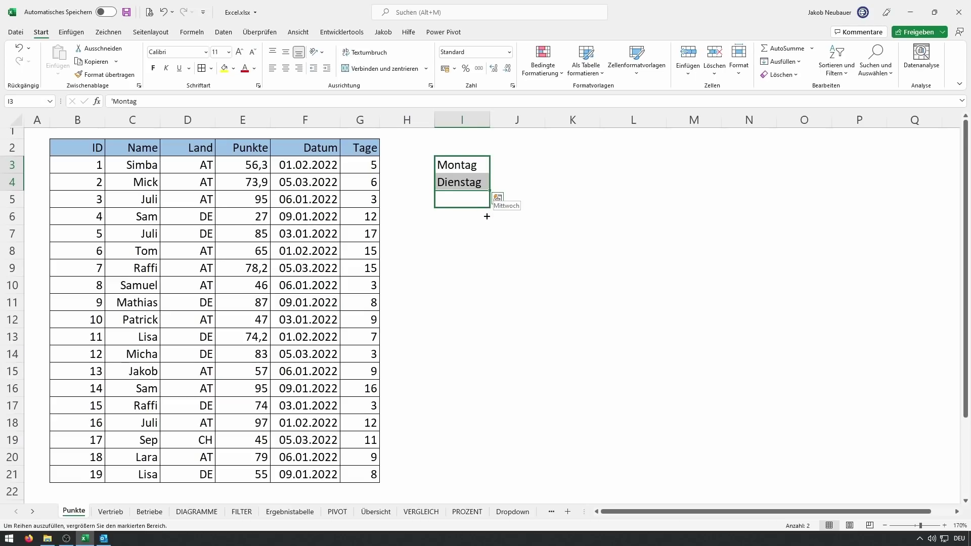
{"action": "left_click_drag", "start_coordinate": [487, 217], "coordinate": [475, 276]}
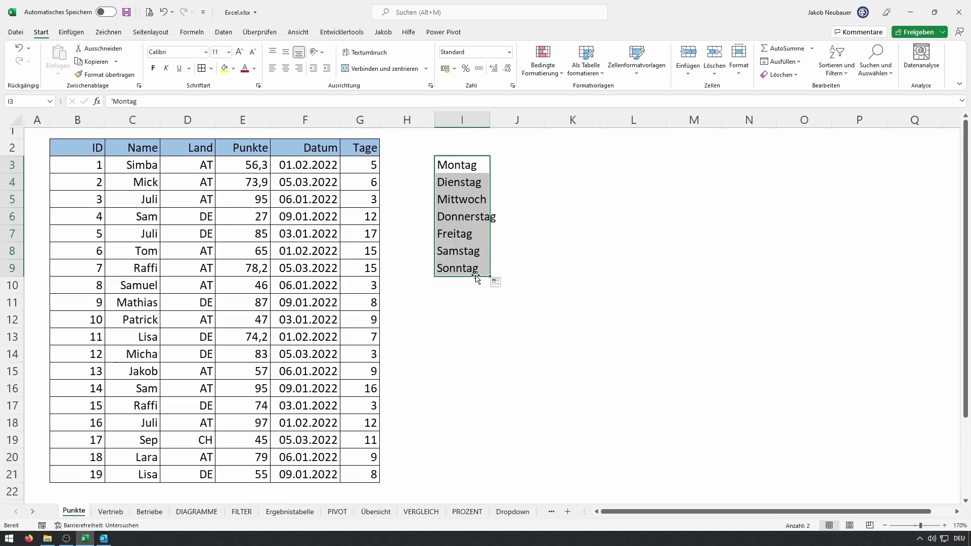
- Undo the weekday fill with Ctrl+Z and select the names in C3:C21
{"action": "left_click", "coordinate": [517, 250]}
{"action": "left_click_drag", "start_coordinate": [455, 165], "coordinate": [458, 268]}
{"action": "left_click", "coordinate": [540, 241]}
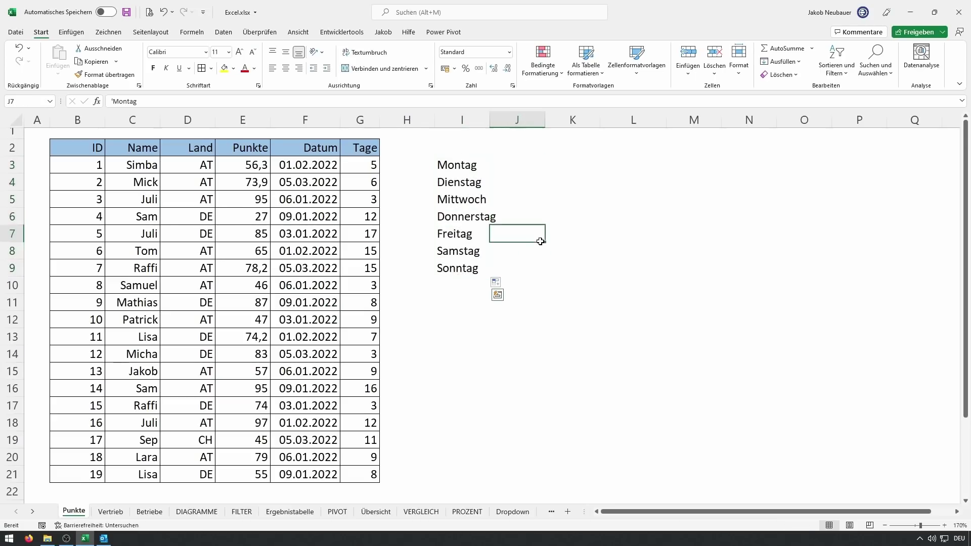
{"action": "left_click", "coordinate": [520, 166]}
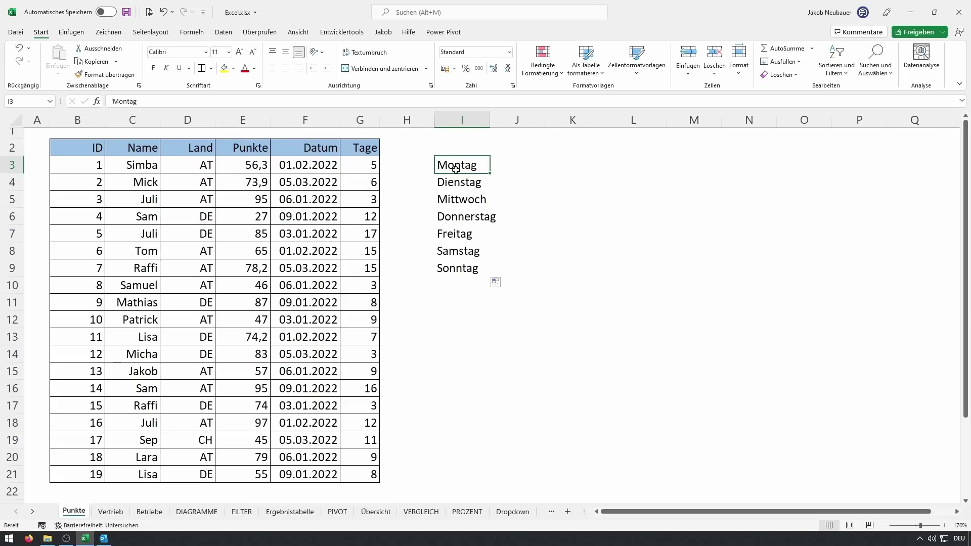
{"action": "left_click_drag", "start_coordinate": [457, 165], "coordinate": [457, 268]}
{"action": "left_click", "coordinate": [519, 166]}
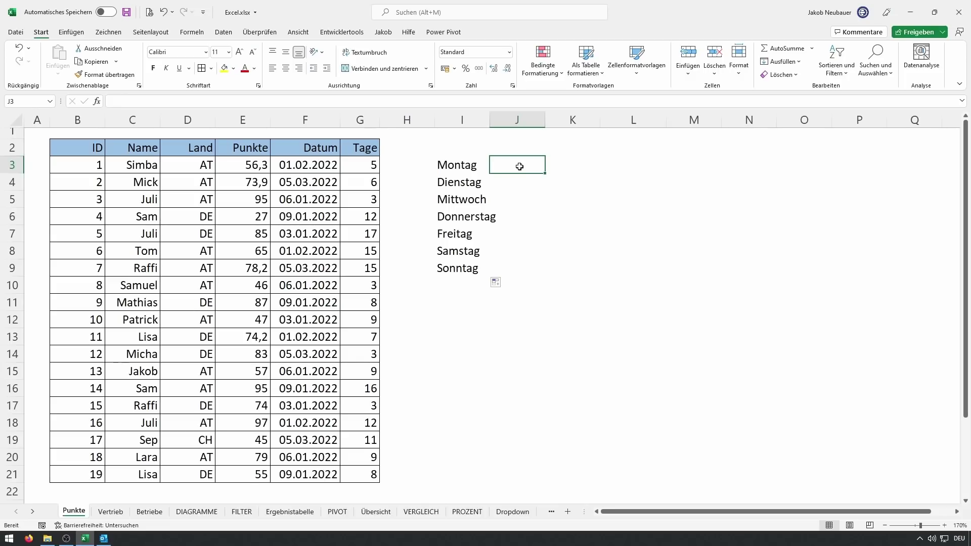
{"action": "key", "text": "ctrl+z"}
{"action": "left_click_drag", "start_coordinate": [150, 158], "coordinate": [140, 471]}
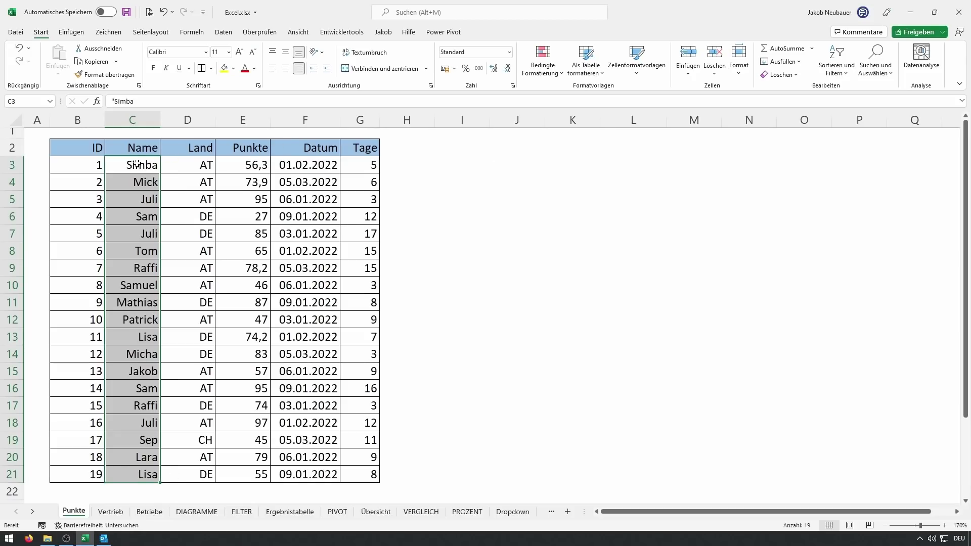
{"action": "left_click", "coordinate": [439, 166]}
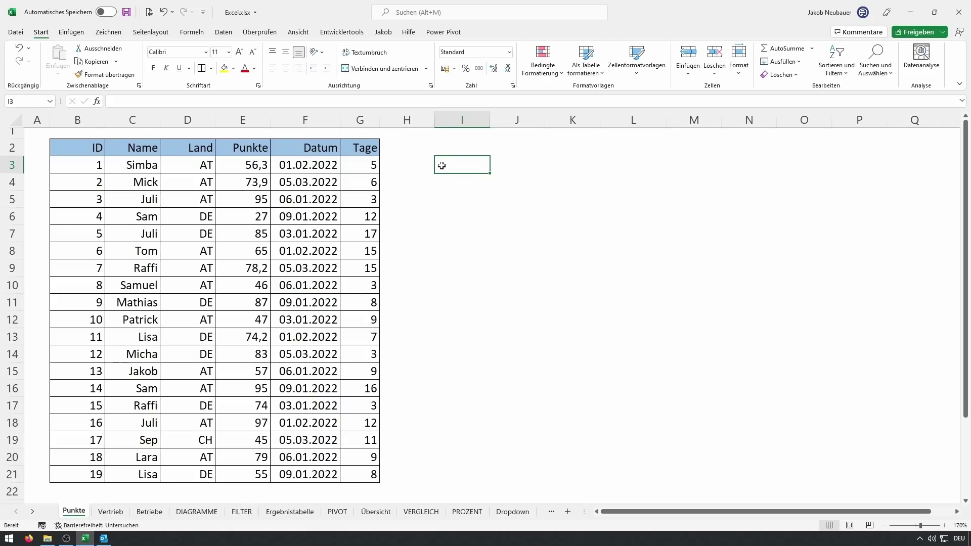
- Open Excel-Optionen on the Erweitert page and scroll to Benutzerdefinierte Listen bearbeiten
{"action": "right_click", "coordinate": [386, 87]}
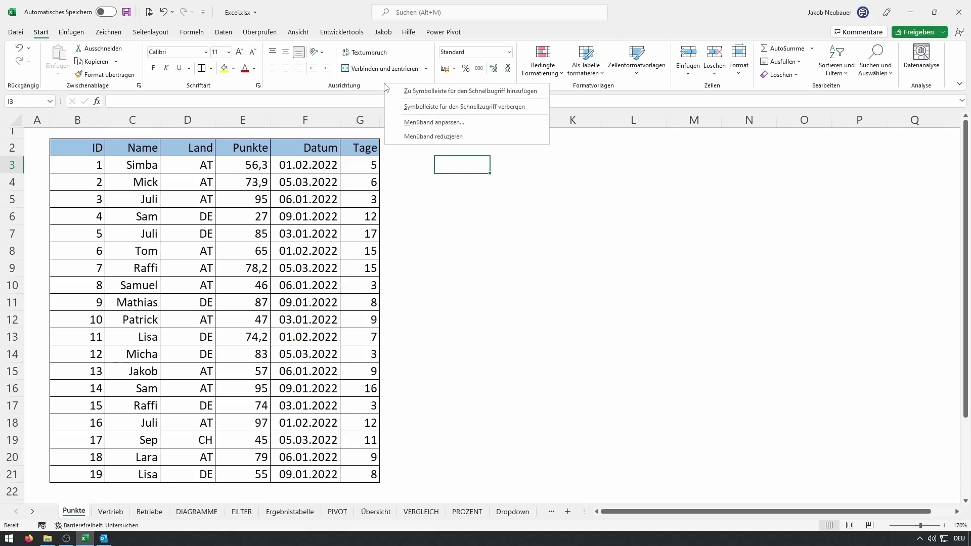
{"action": "left_click", "coordinate": [411, 122]}
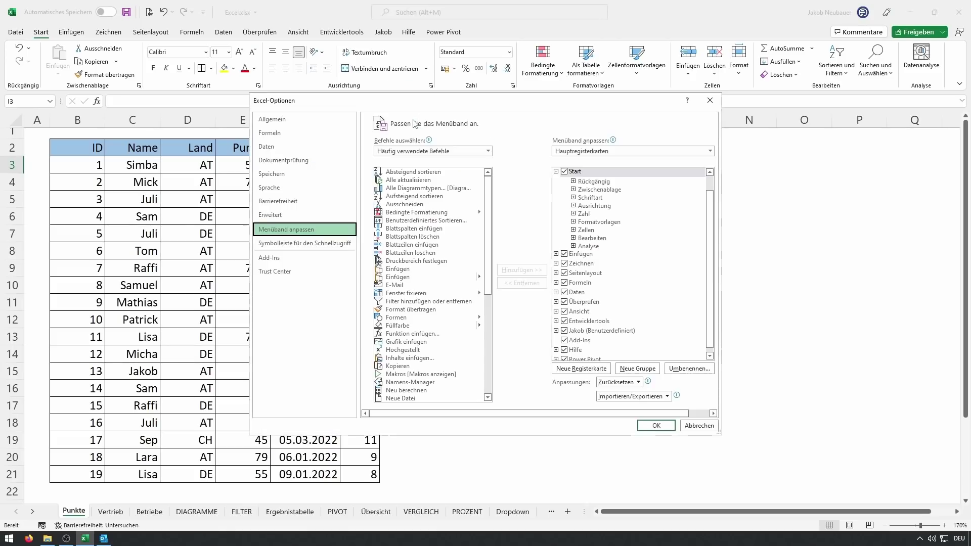
{"action": "left_click", "coordinate": [313, 121]}
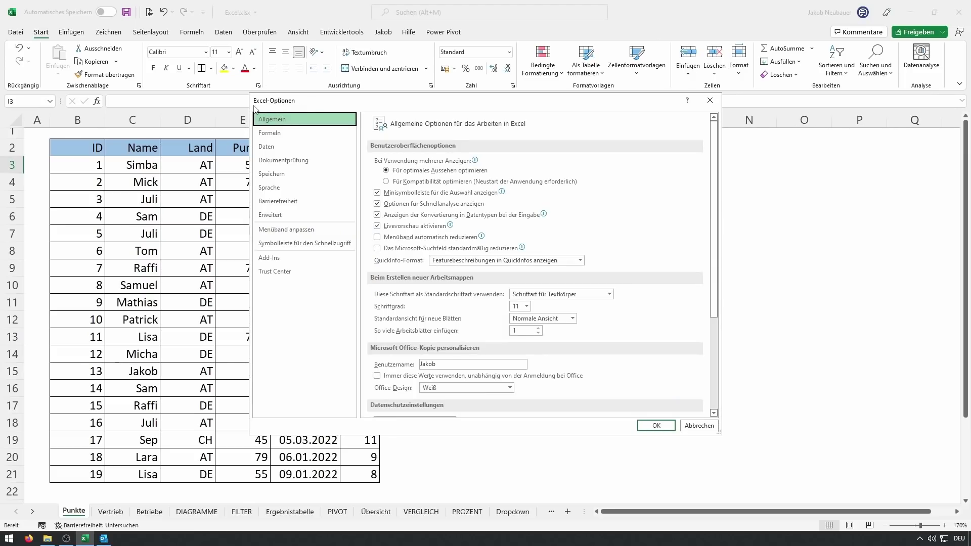
{"action": "left_click", "coordinate": [273, 215]}
{"action": "left_click_drag", "start_coordinate": [715, 133], "coordinate": [714, 355]}
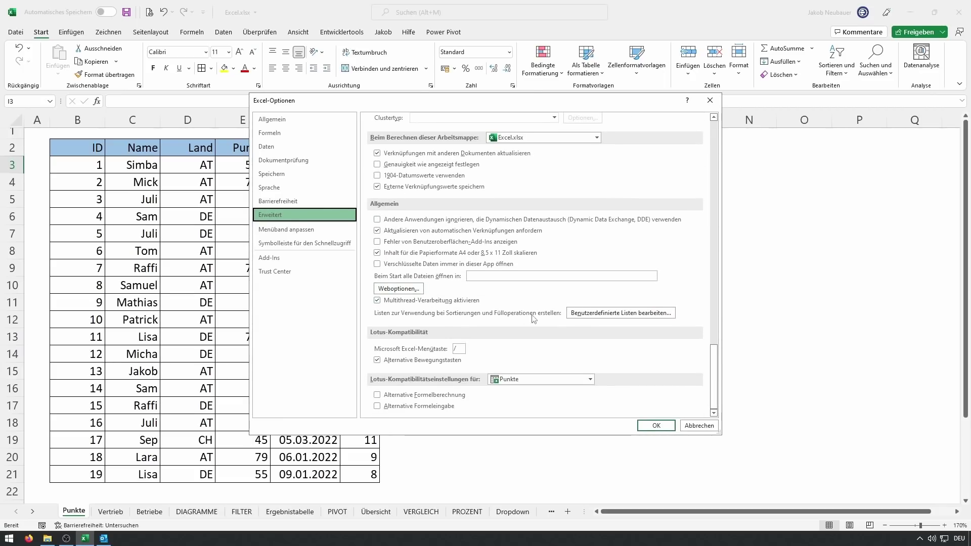
- Open the custom lists editor and look through the existing English and German weekday and month lists
{"action": "left_click", "coordinate": [616, 314]}
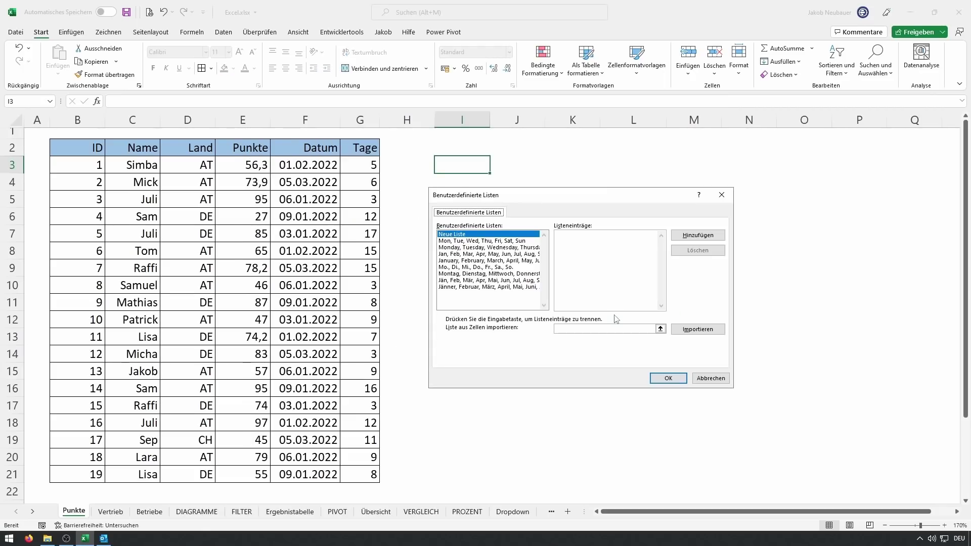
{"action": "left_click_drag", "start_coordinate": [502, 197], "coordinate": [469, 153]}
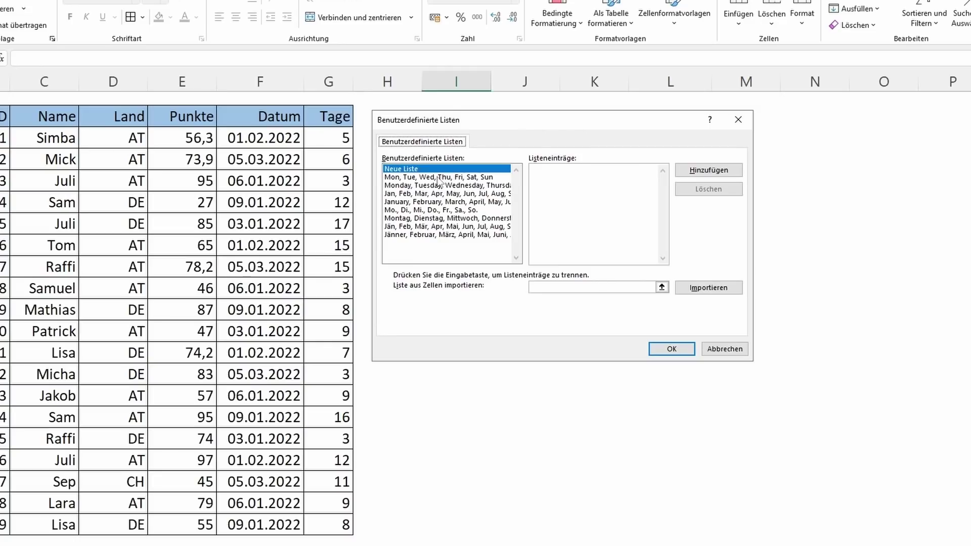
{"action": "left_click", "coordinate": [449, 198]}
{"action": "left_click", "coordinate": [438, 185]}
{"action": "left_click", "coordinate": [437, 194]}
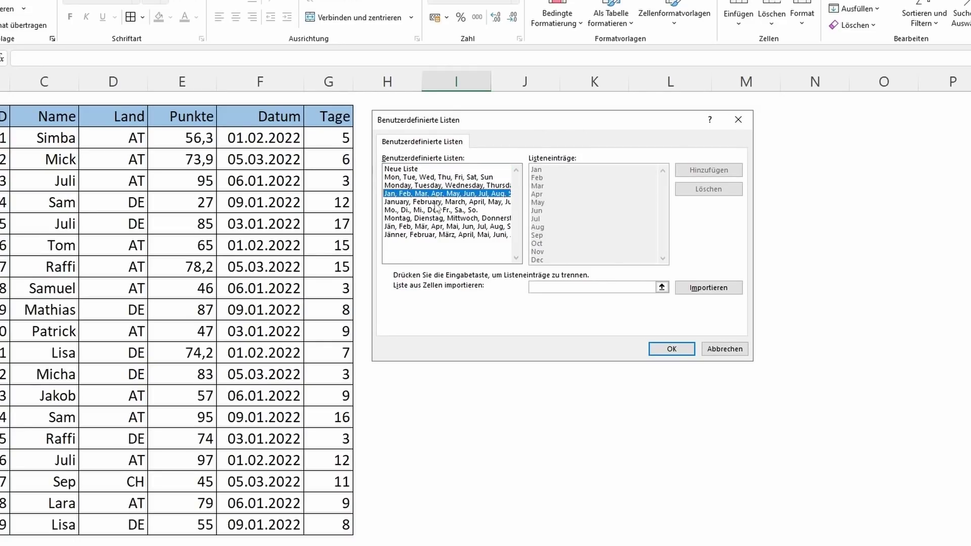
{"action": "left_click", "coordinate": [438, 201]}
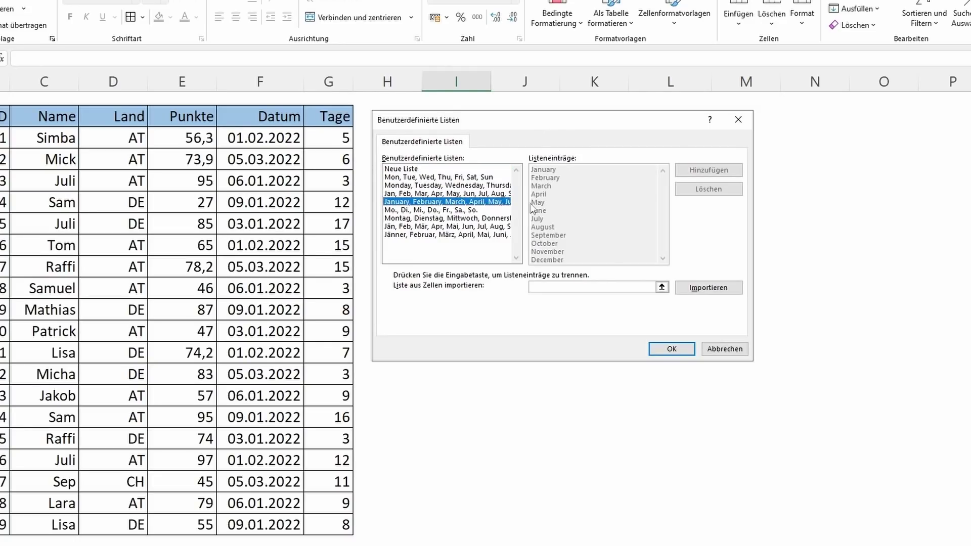
{"action": "left_click", "coordinate": [429, 209]}
{"action": "left_click", "coordinate": [426, 218]}
{"action": "left_click", "coordinate": [426, 226]}
{"action": "left_click", "coordinate": [425, 234]}
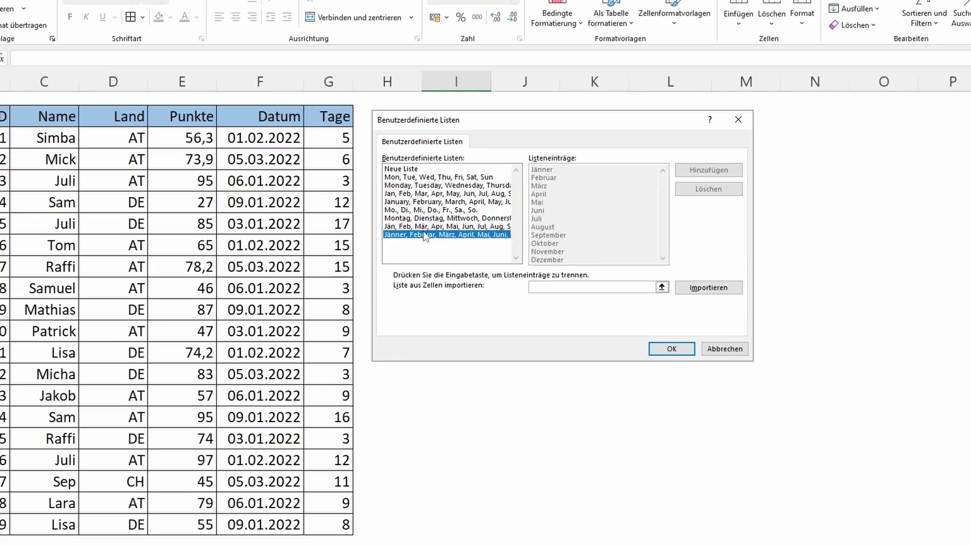
- Start a new list with test entries 'asdf' and 'asd', then delete them
{"action": "left_click", "coordinate": [408, 169]}
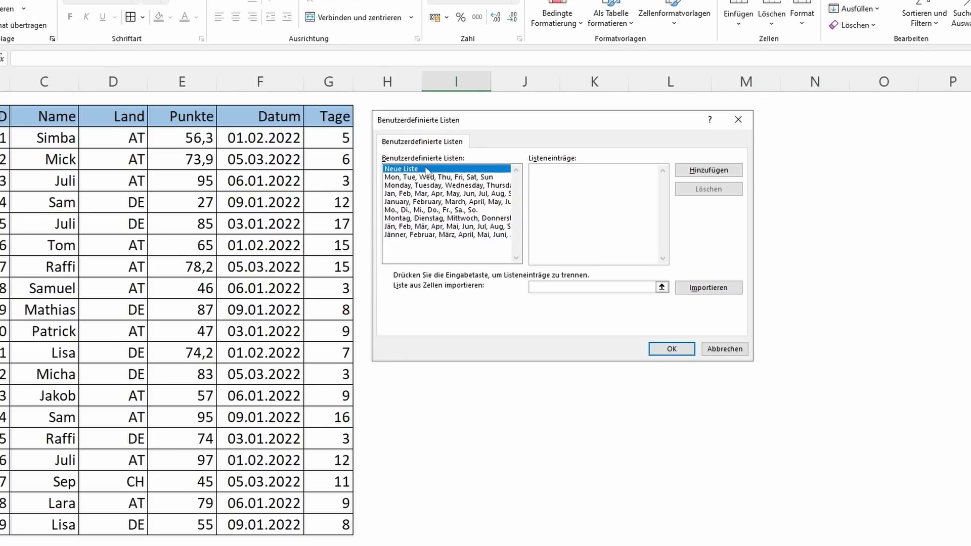
{"action": "type", "text": "asdf"}
{"action": "key", "text": "Return"}
{"action": "type", "text": "asd"}
{"action": "key", "text": "ctrl+a"}
{"action": "key", "text": "BackSpace"}
- Import the names from C3:C21 as a new custom list and confirm
{"action": "left_click", "coordinate": [662, 287]}
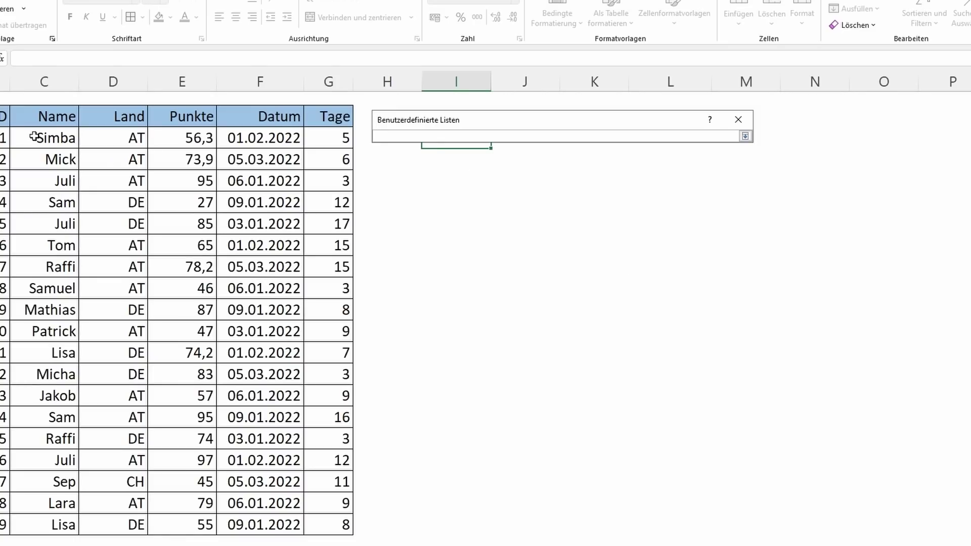
{"action": "left_click_drag", "start_coordinate": [35, 118], "coordinate": [40, 521]}
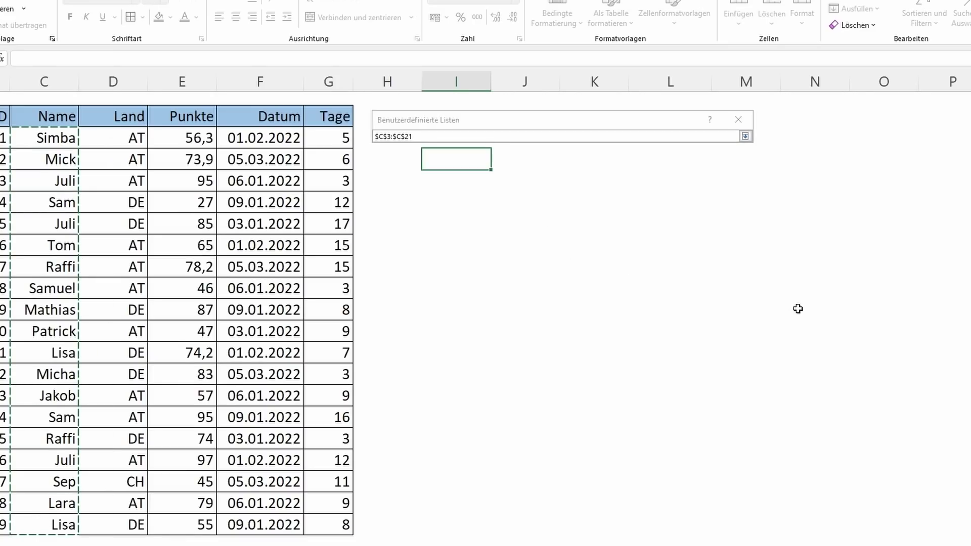
{"action": "left_click", "coordinate": [745, 136]}
{"action": "left_click", "coordinate": [712, 288]}
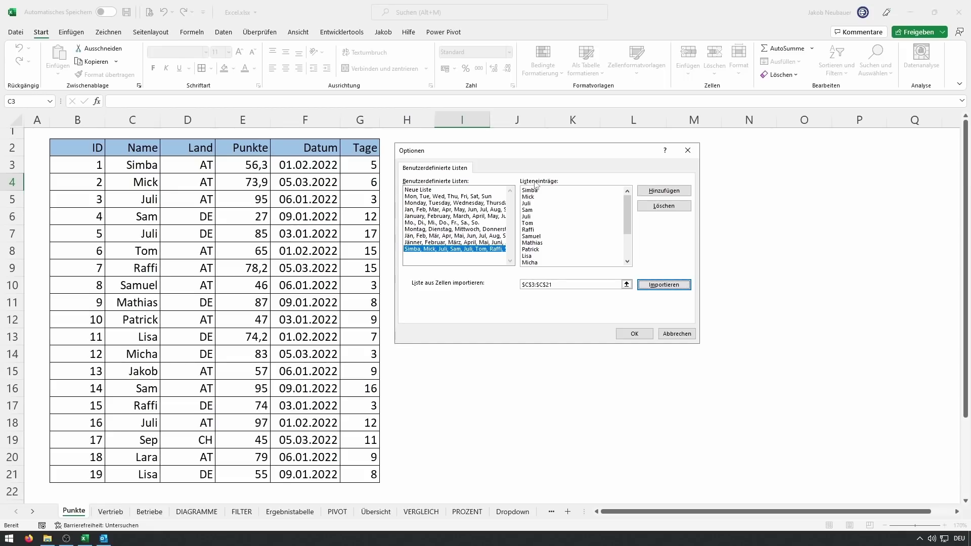
{"action": "left_click", "coordinate": [634, 333]}
{"action": "left_click", "coordinate": [653, 424]}
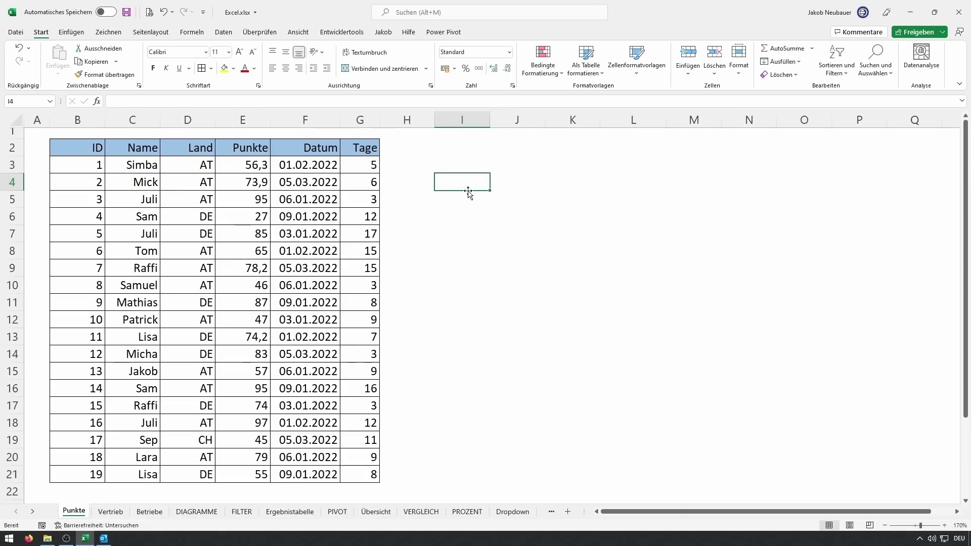
{"action": "left_click", "coordinate": [458, 166]}
{"action": "type", "text": "'S"}
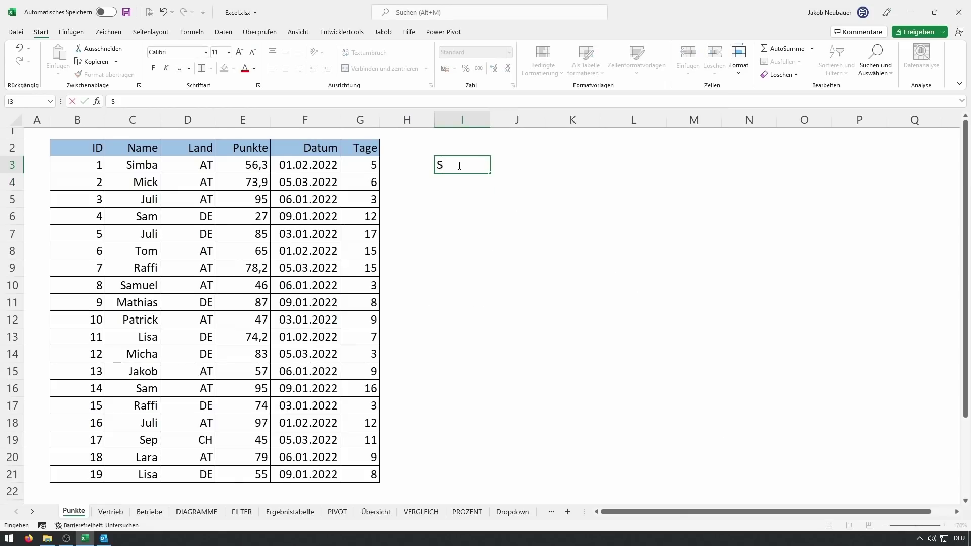
{"action": "type", "text": "imba"}
{"action": "key", "text": "Return"}
{"action": "left_click", "coordinate": [458, 166]}
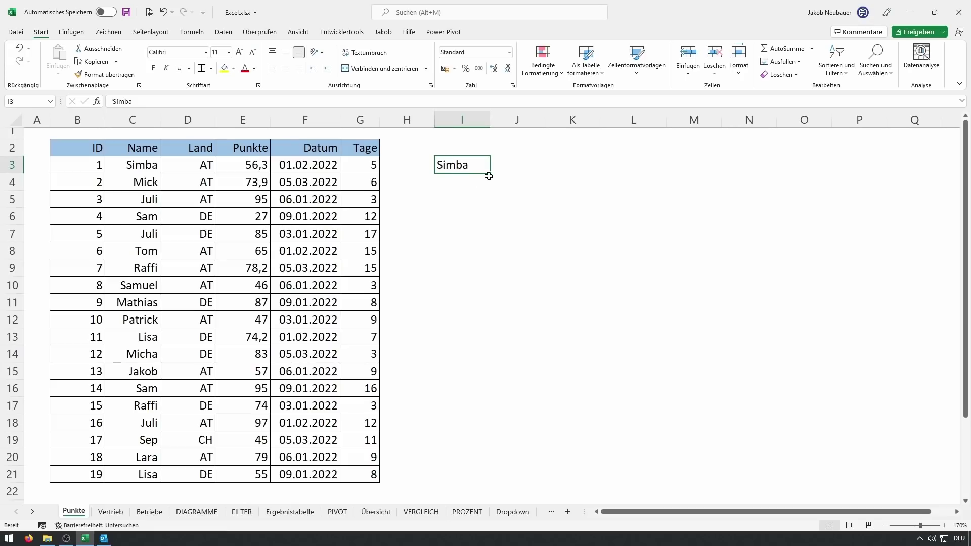
{"action": "left_click_drag", "start_coordinate": [491, 173], "coordinate": [482, 304]}
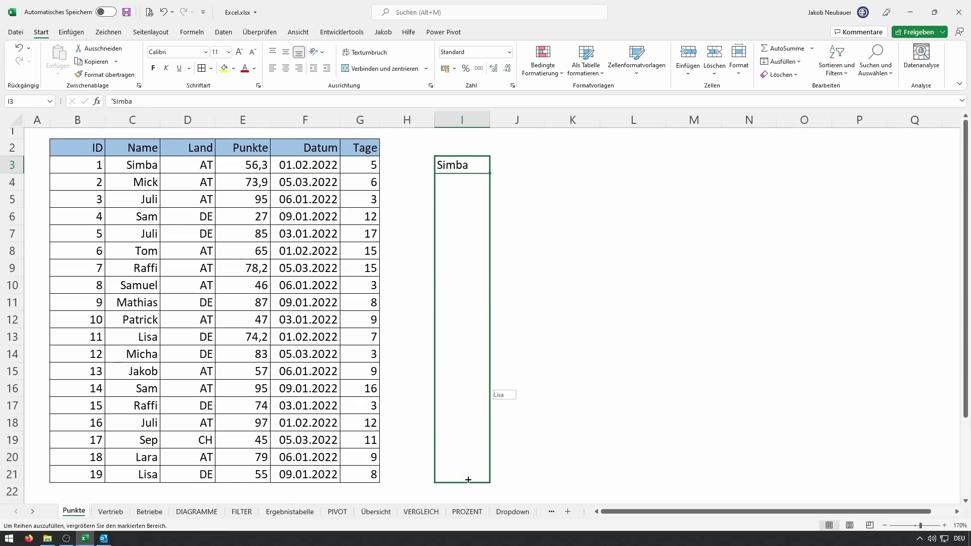
{"action": "left_click_drag", "start_coordinate": [482, 303], "coordinate": [468, 479]}
{"action": "left_click", "coordinate": [569, 439]}
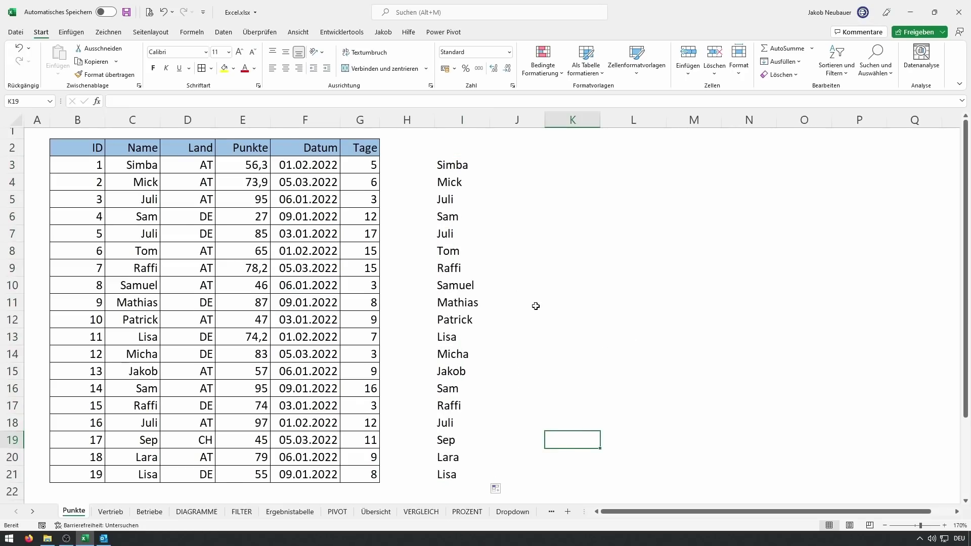
{"action": "left_click", "coordinate": [754, 219]}
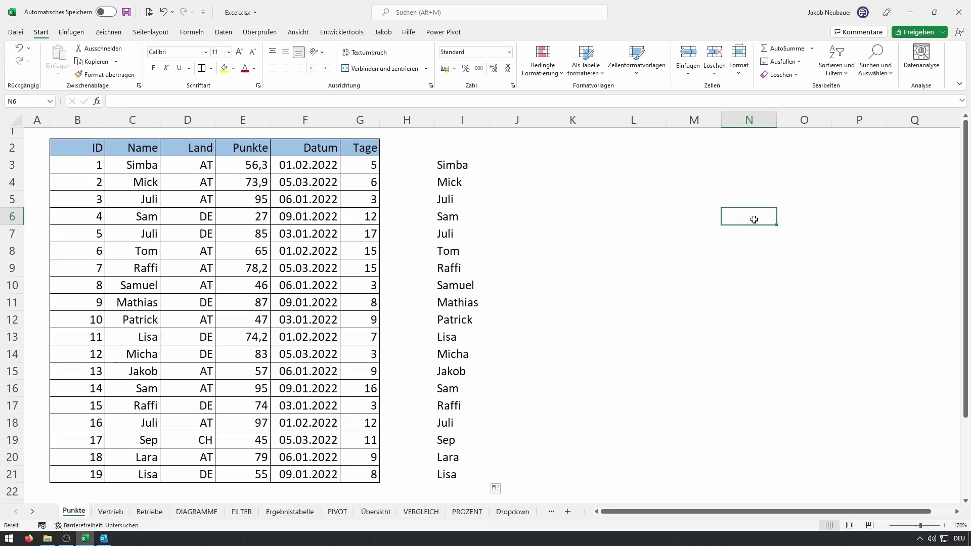
{"action": "type", "text": "Mick"}
{"action": "key", "text": "Return"}
{"action": "type", "text": "Juli"}
{"action": "key", "text": "Return"}
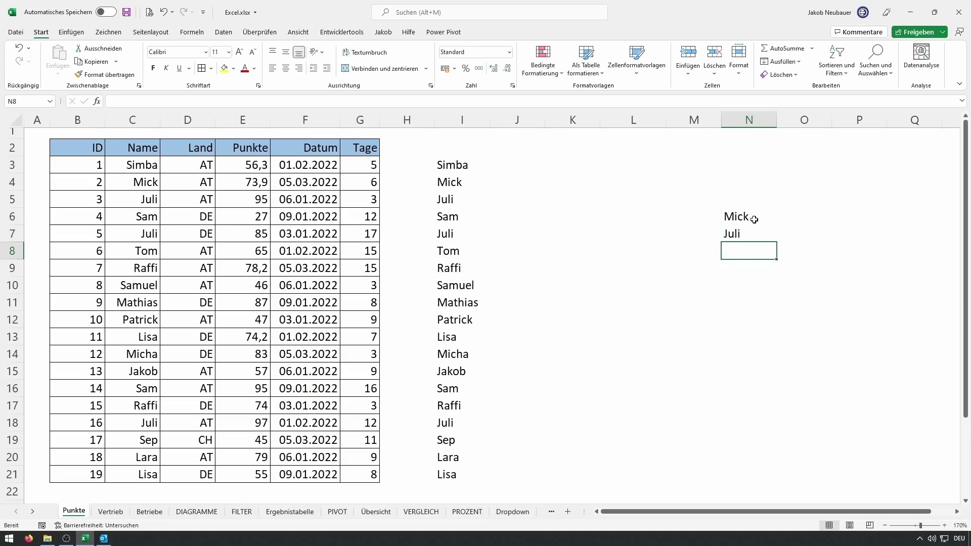
{"action": "mouse_move", "coordinate": [754, 219]}
{"action": "left_mouse_down"}
{"action": "mouse_move", "coordinate": [743, 233]}
{"action": "mouse_move", "coordinate": [776, 378]}
{"action": "left_mouse_up"}
{"action": "left_click", "coordinate": [873, 338]}
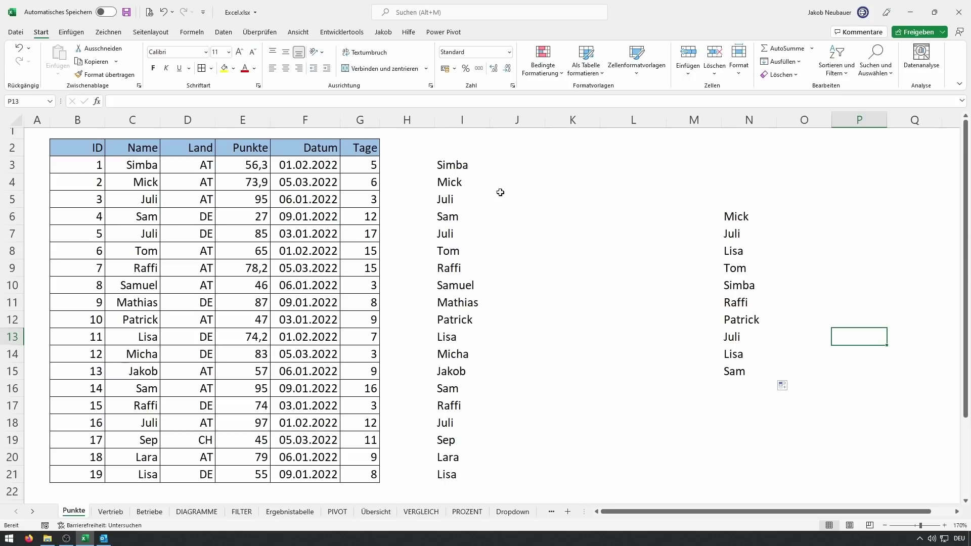
{"action": "left_click_drag", "start_coordinate": [479, 160], "coordinate": [777, 473]}
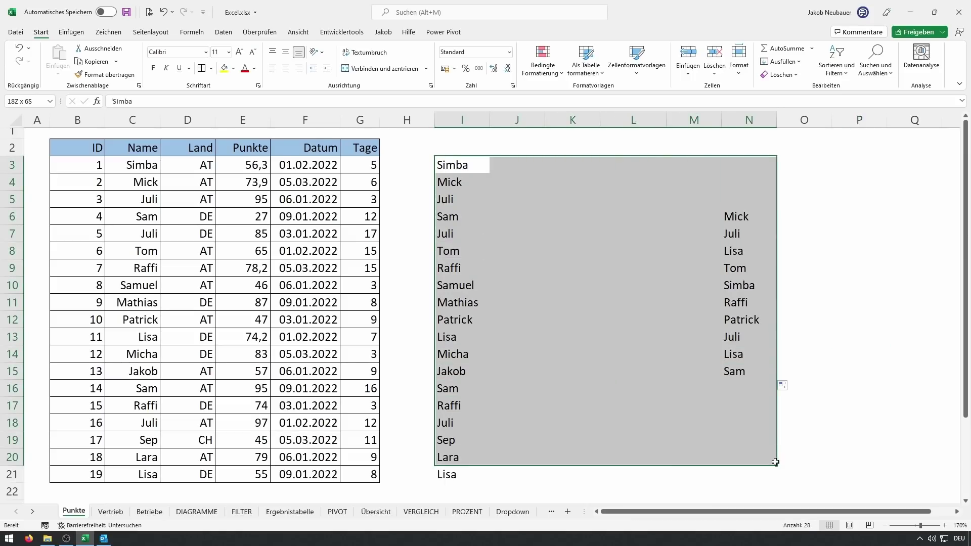
{"action": "key", "text": "Delete"}
{"action": "left_click", "coordinate": [451, 152]}
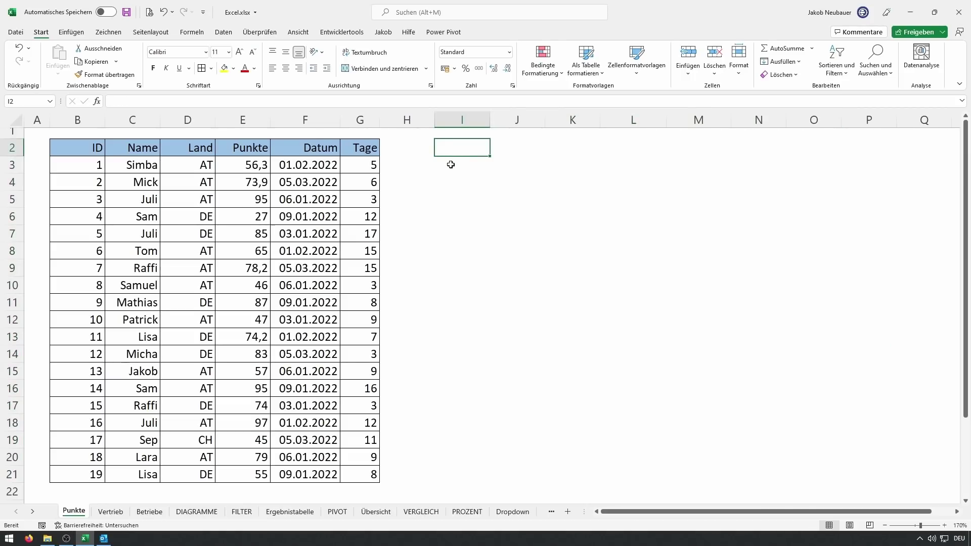
- Add the Kamera command from Alle Befehle to the Quick Access Toolbar
{"action": "left_click_drag", "start_coordinate": [75, 148], "coordinate": [350, 469]}
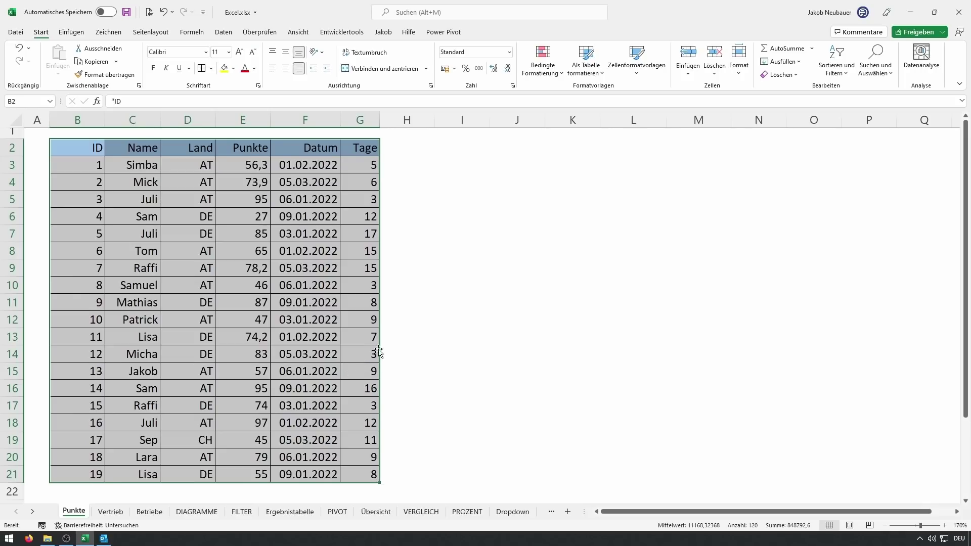
{"action": "left_click", "coordinate": [429, 338]}
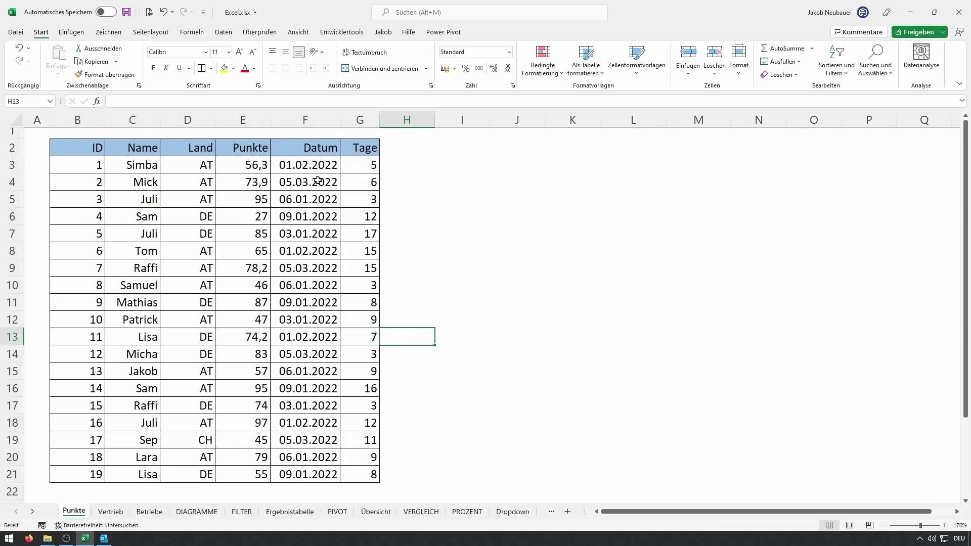
{"action": "left_click", "coordinate": [203, 14]}
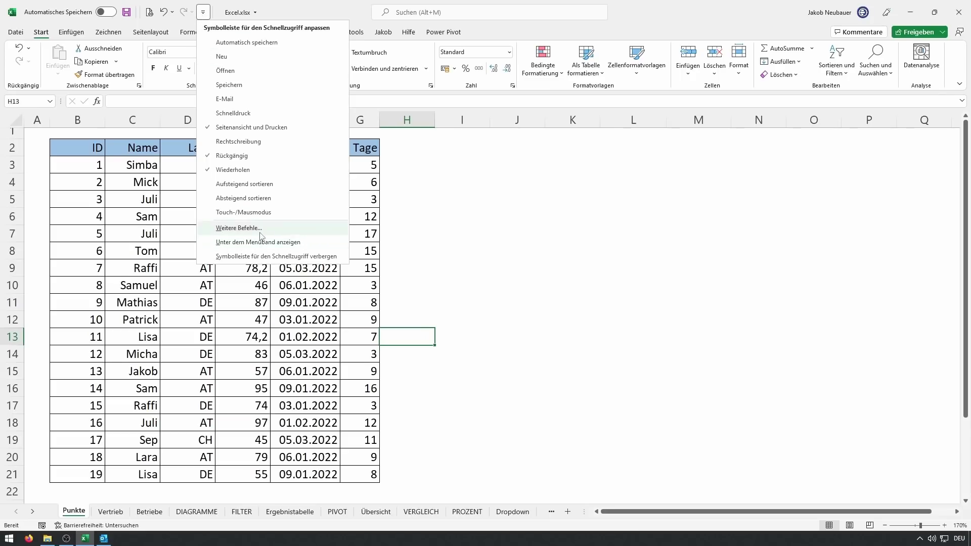
{"action": "left_click", "coordinate": [238, 228]}
{"action": "left_click", "coordinate": [486, 156]}
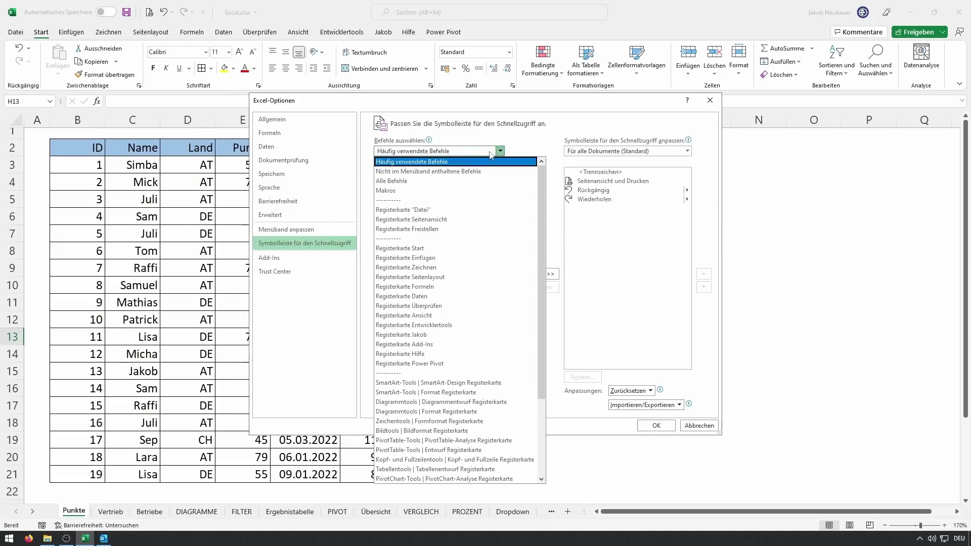
{"action": "key", "text": "Escape"}
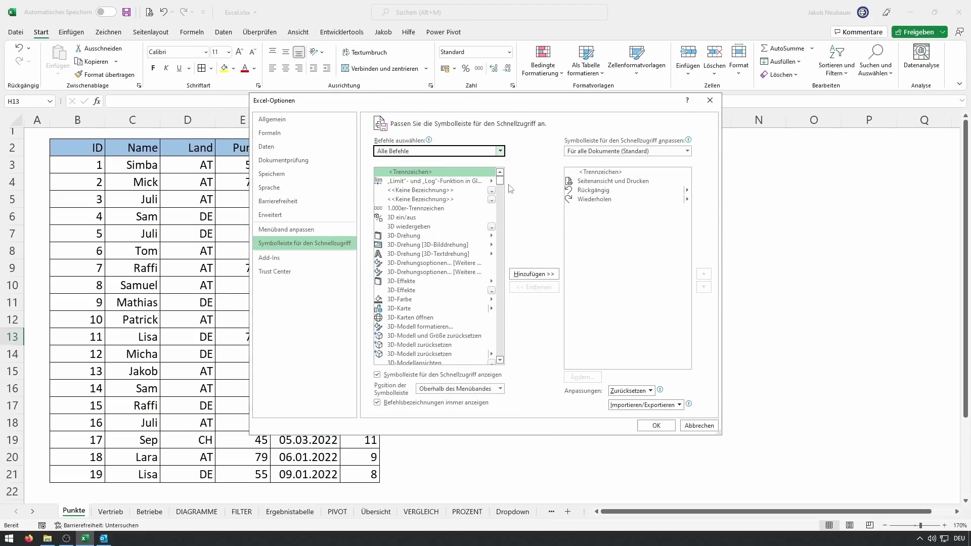
{"action": "left_click_drag", "start_coordinate": [503, 182], "coordinate": [422, 263]}
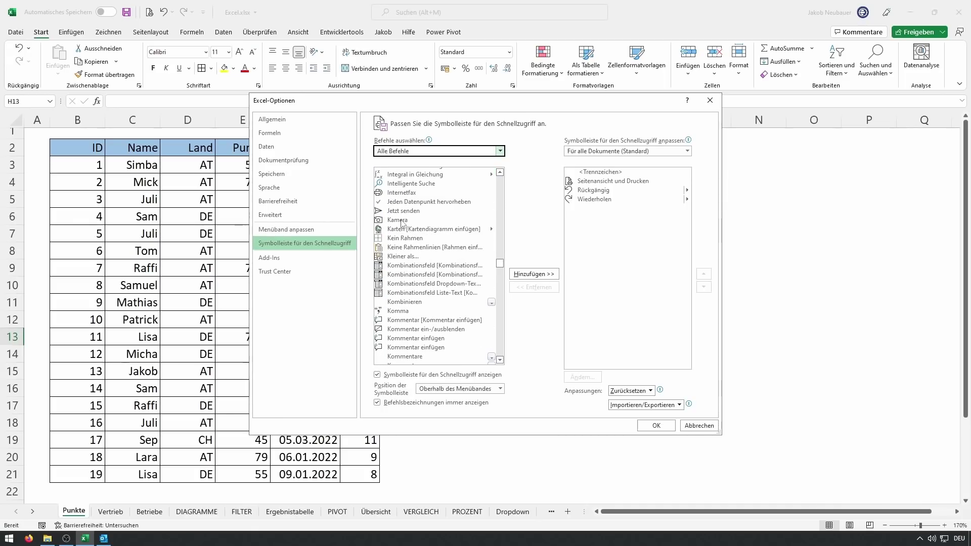
{"action": "left_click", "coordinate": [393, 221]}
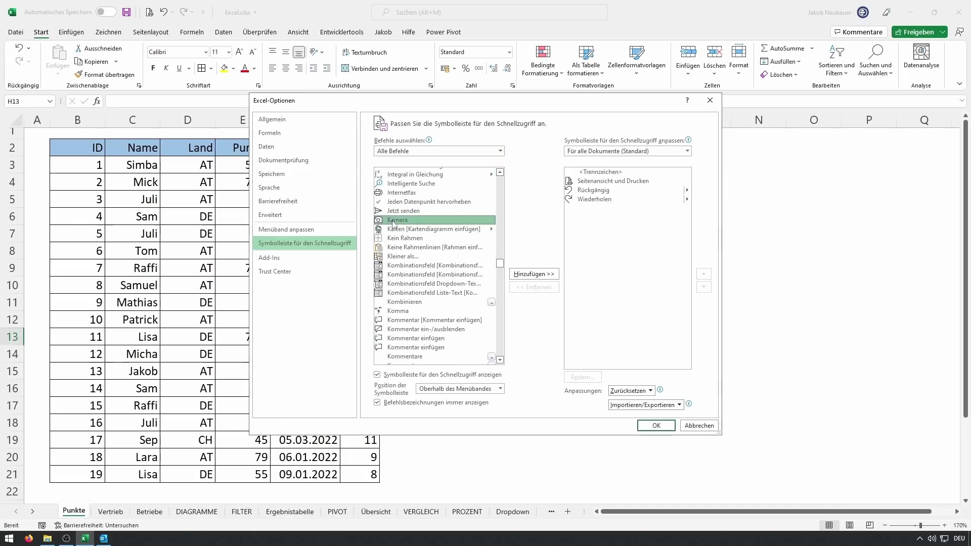
{"action": "left_click", "coordinate": [539, 274]}
{"action": "left_click", "coordinate": [655, 426]}
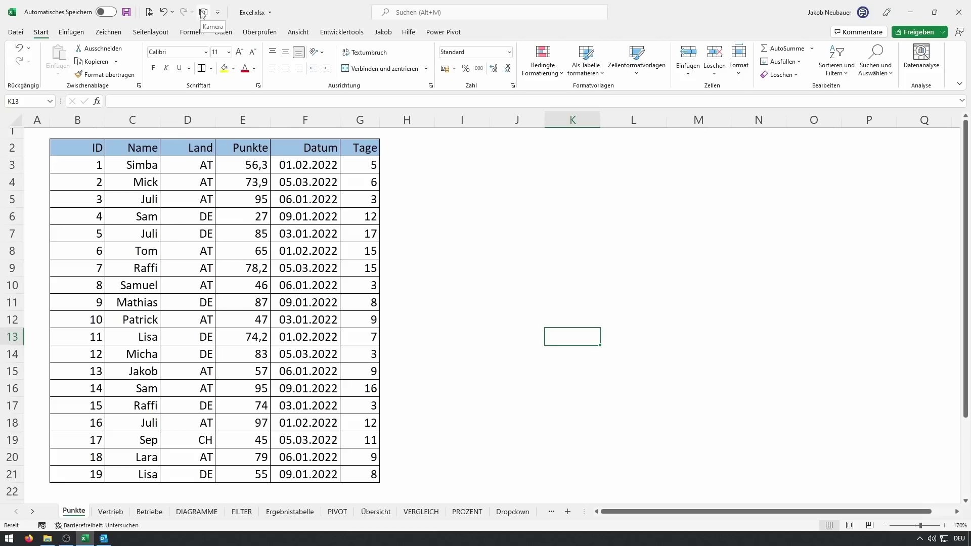
- Select the Punkte table B2:G21 and capture it with the Kamera button
{"action": "left_click", "coordinate": [425, 145]}
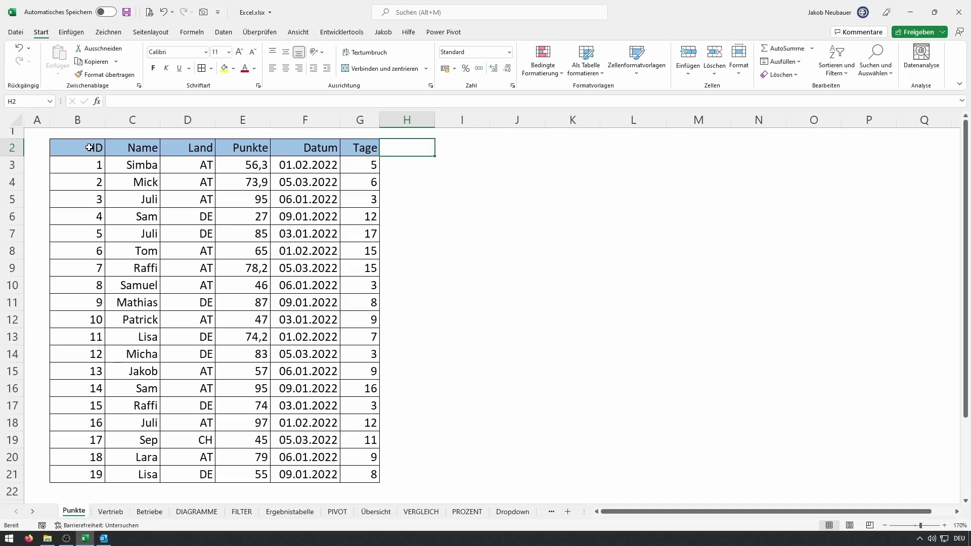
{"action": "left_click_drag", "start_coordinate": [89, 147], "coordinate": [366, 476]}
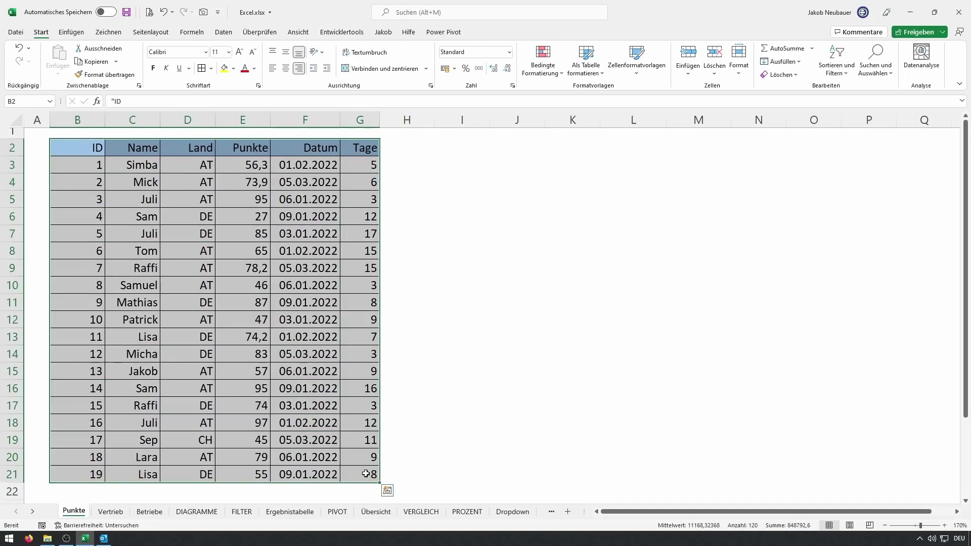
{"action": "left_click", "coordinate": [203, 12]}
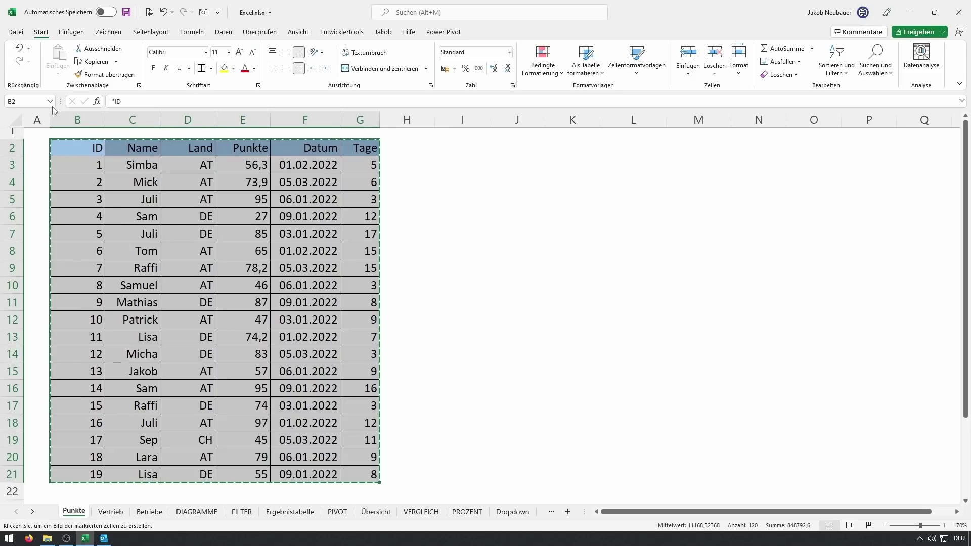
- Paste the table into a new Outlook e-mail, then draw the Kamera picture over columns I–N in Excel
{"action": "left_click", "coordinate": [110, 539]}
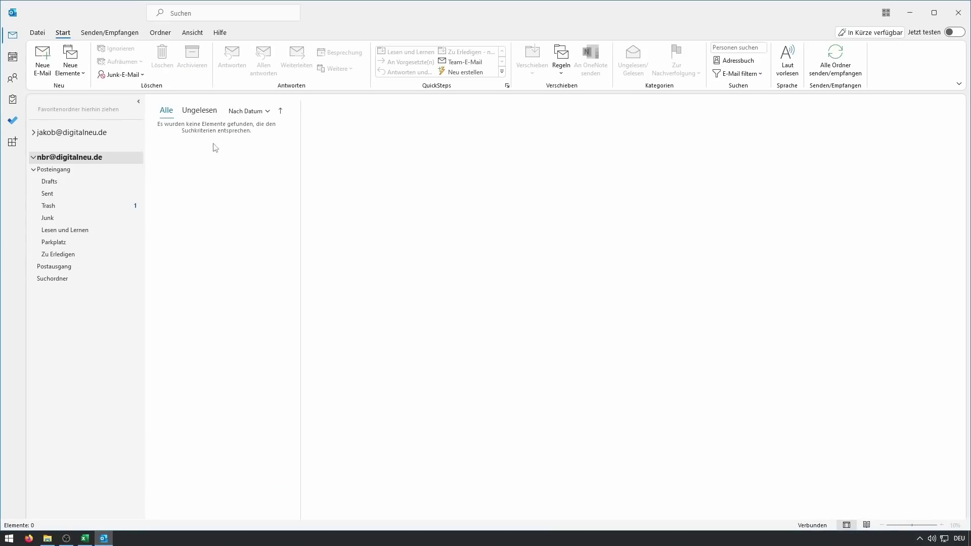
{"action": "left_click", "coordinate": [44, 57]}
{"action": "left_click", "coordinate": [66, 192]}
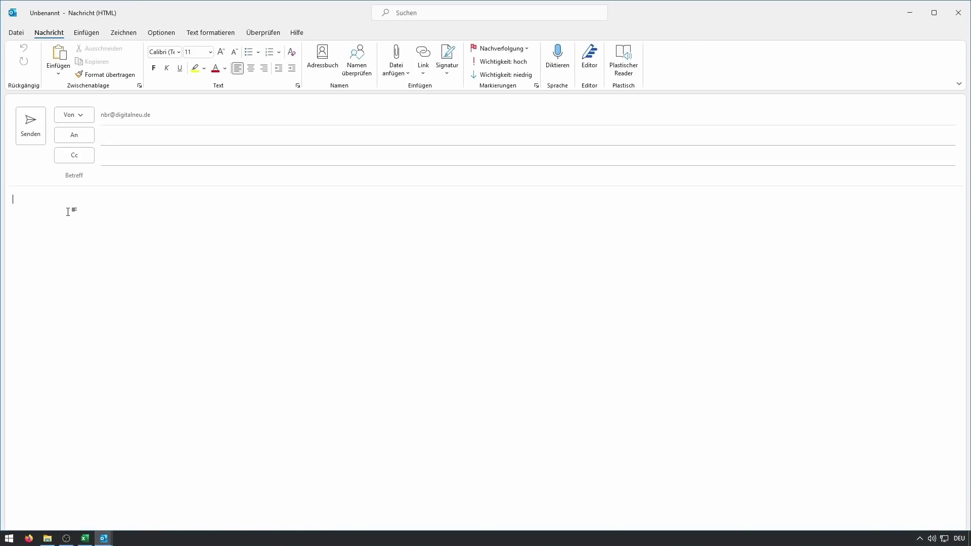
{"action": "key", "text": "ctrl+v"}
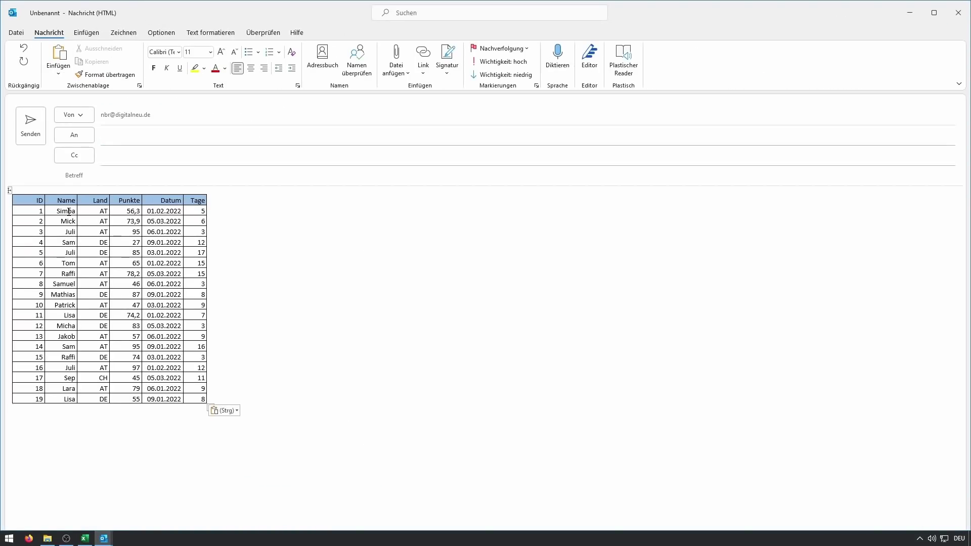
{"action": "key", "text": "alt+Tab"}
{"action": "left_click_drag", "start_coordinate": [413, 138], "coordinate": [760, 494]}
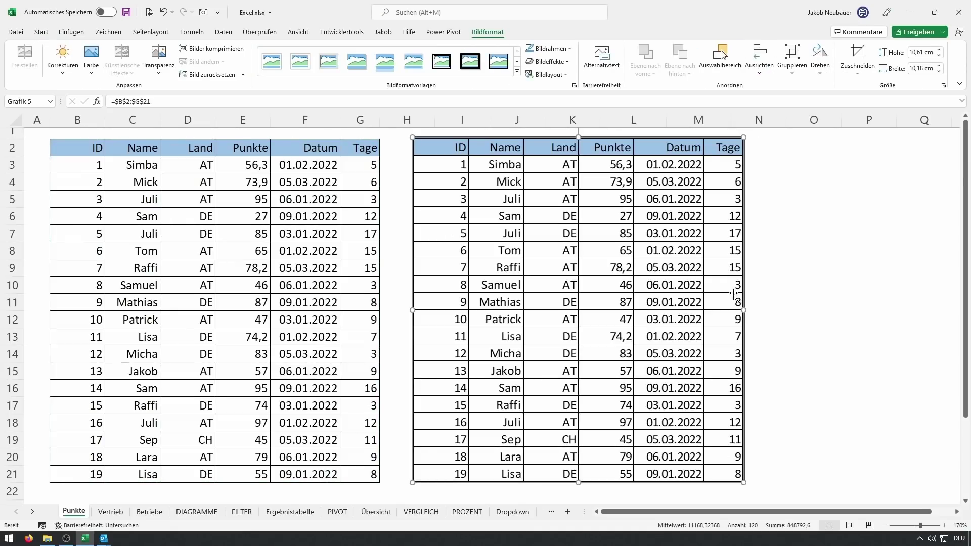
- Give the table picture the Moderater Rahmen, schwarz picture style
{"action": "left_click", "coordinate": [801, 284]}
{"action": "left_click_drag", "start_coordinate": [585, 265], "coordinate": [567, 268]}
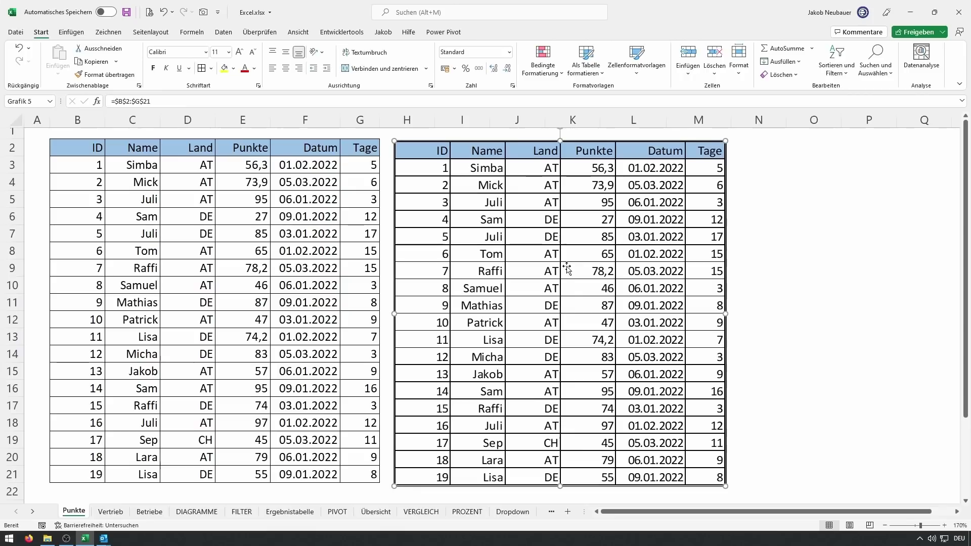
{"action": "left_click", "coordinate": [517, 71]}
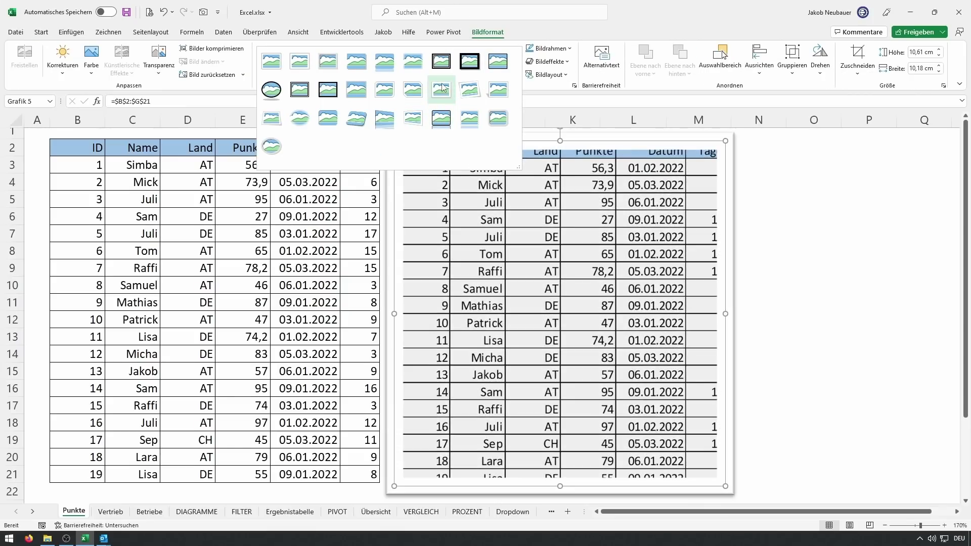
{"action": "left_click", "coordinate": [329, 91]}
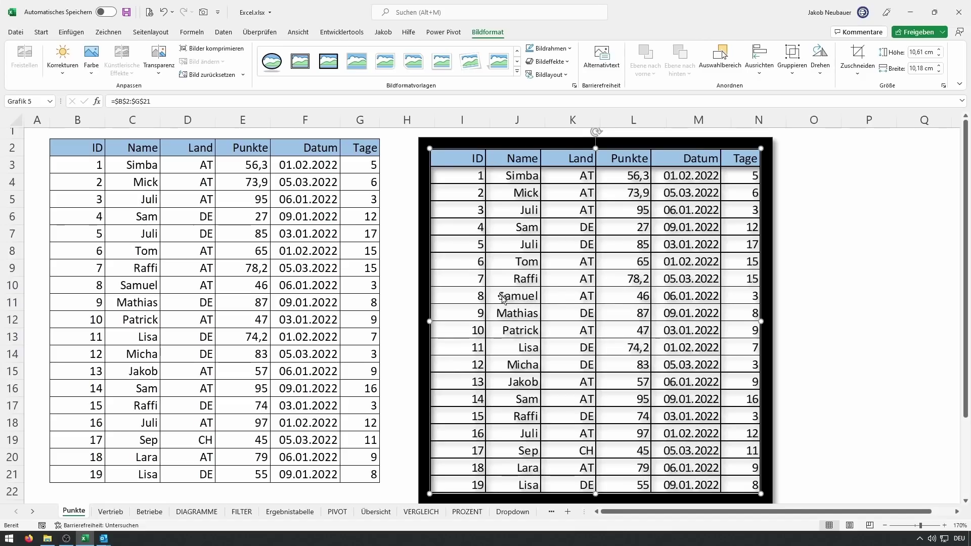
- Change D10 to DE to see the picture update, move it, then undo everything
{"action": "left_click", "coordinate": [190, 290]}
{"action": "type", "text": "DE"}
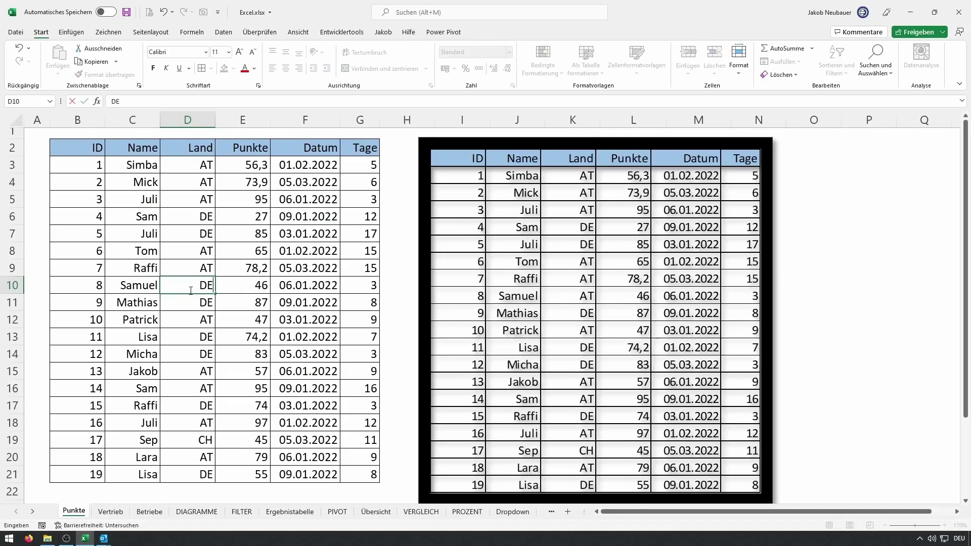
{"action": "key", "text": "Return"}
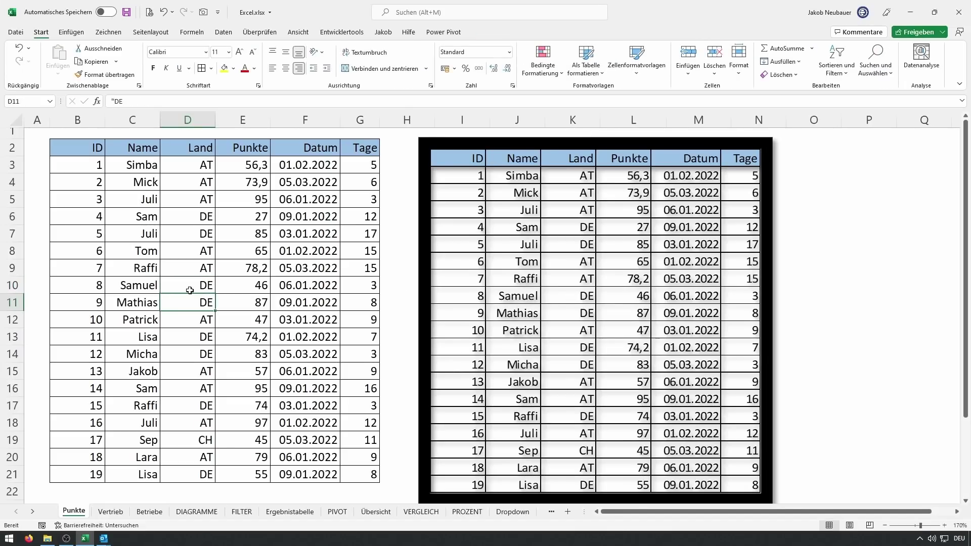
{"action": "mouse_move", "coordinate": [587, 302]}
{"action": "left_mouse_down"}
{"action": "mouse_move", "coordinate": [543, 255]}
{"action": "mouse_move", "coordinate": [568, 235]}
{"action": "left_mouse_up"}
{"action": "left_click", "coordinate": [860, 268]}
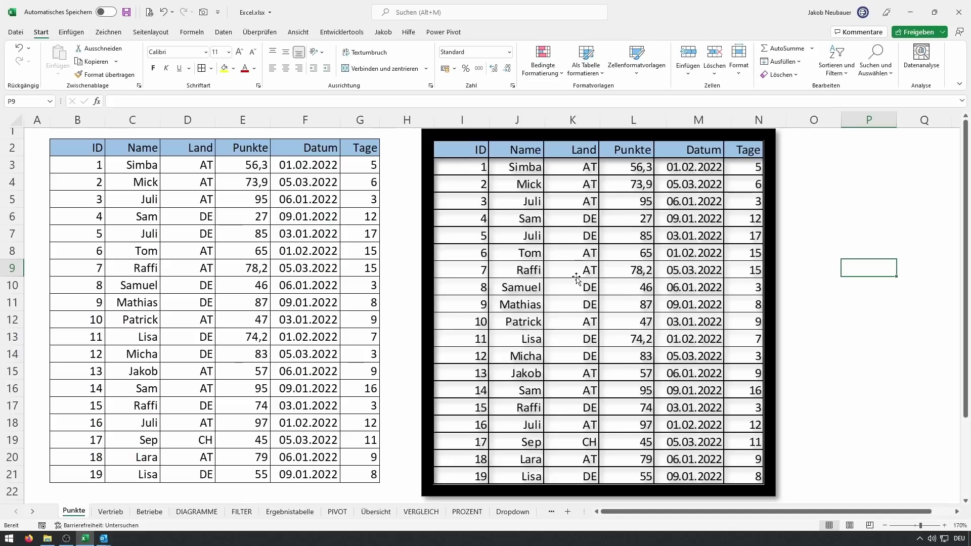
{"action": "key", "text": "ctrl+z"}
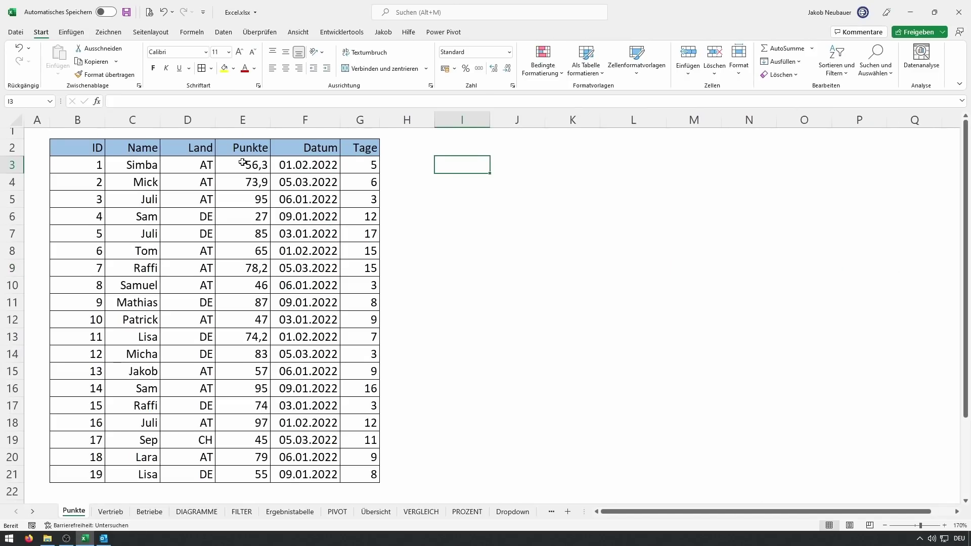
- Turn on header filters and uncheck DE in the Land filter, keeping AT and CH
{"action": "left_click", "coordinate": [148, 146]}
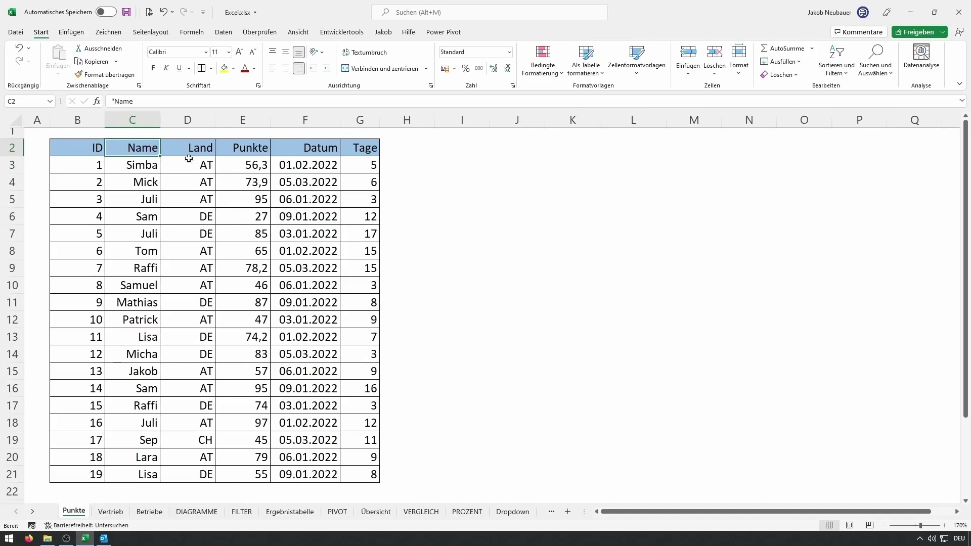
{"action": "left_click", "coordinate": [836, 69]}
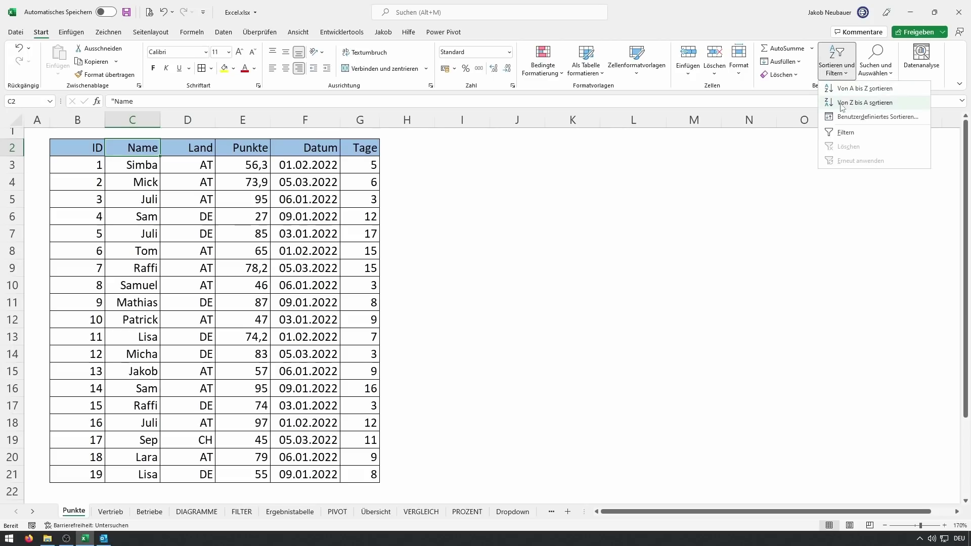
{"action": "left_click", "coordinate": [840, 132]}
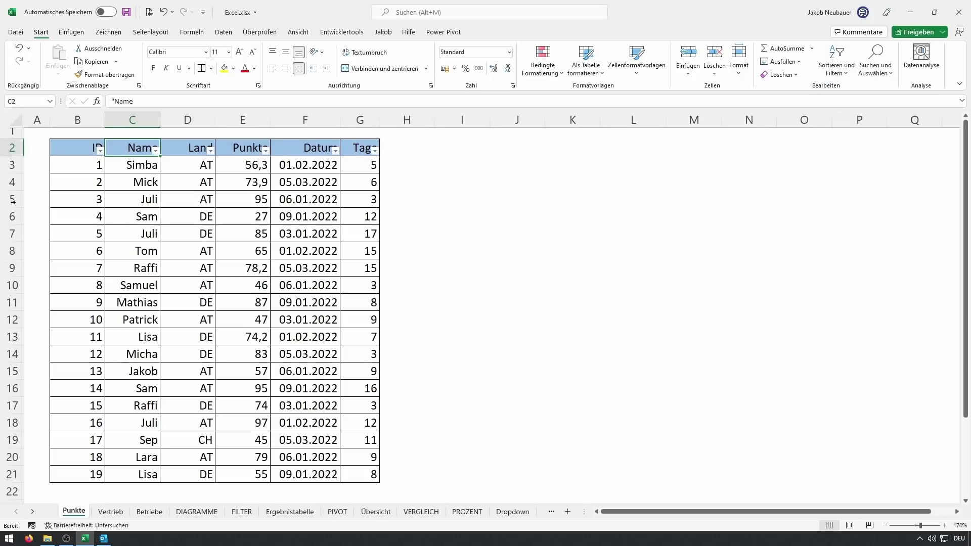
{"action": "left_click", "coordinate": [211, 150]}
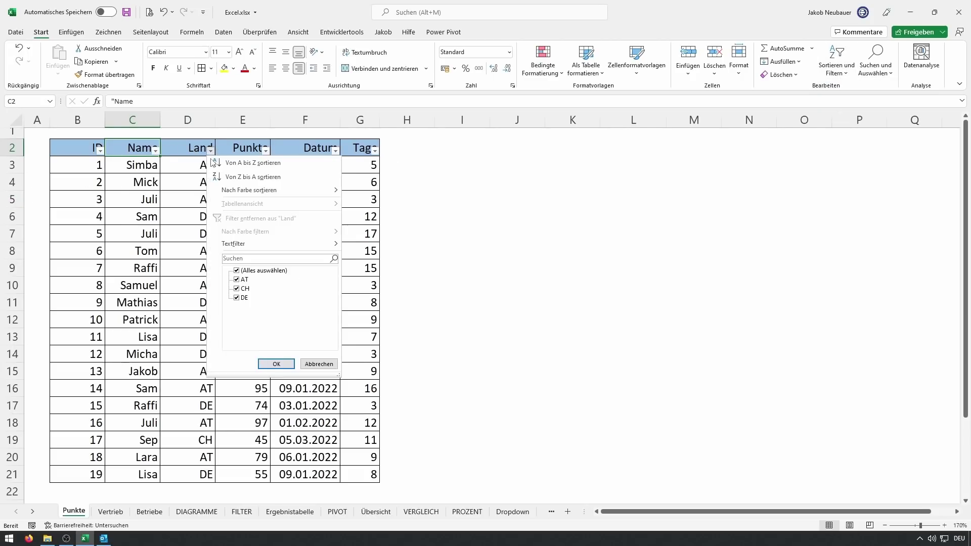
{"action": "left_click", "coordinate": [236, 298]}
{"action": "left_click", "coordinate": [276, 365]}
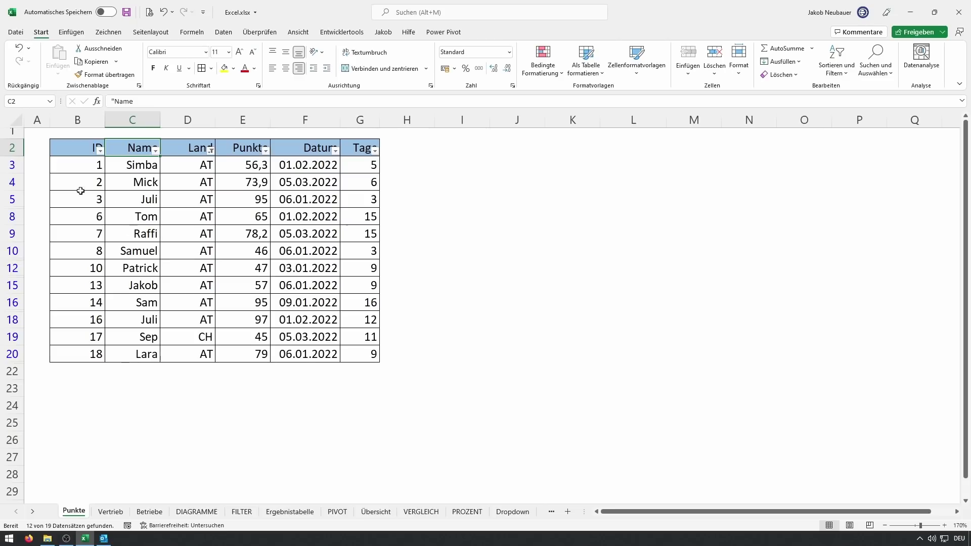
- Undo the Land filter so all 19 Punkte rows are visible again
{"action": "left_click_drag", "start_coordinate": [60, 149], "coordinate": [80, 350]}
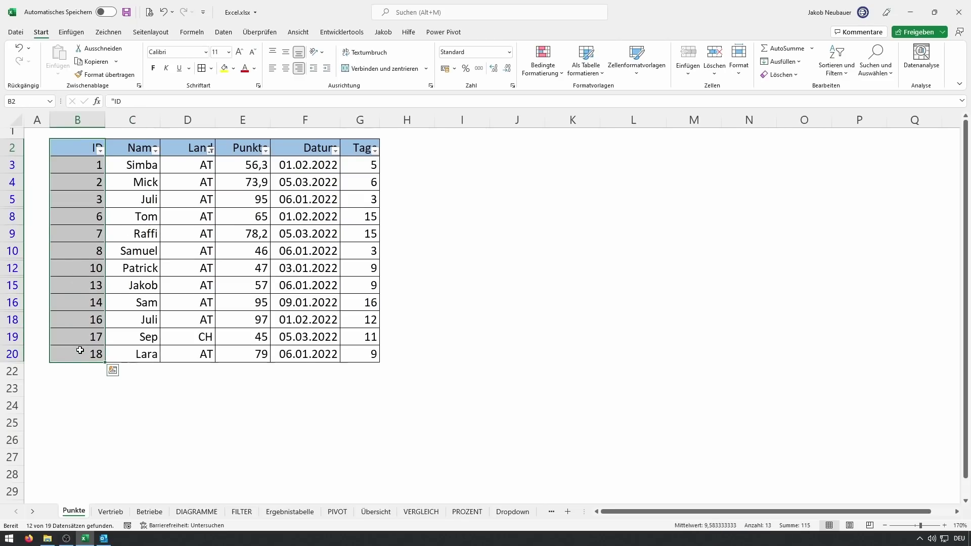
{"action": "key", "text": "ctrl+z"}
{"action": "left_click", "coordinate": [495, 284]}
{"action": "left_click", "coordinate": [407, 157]}
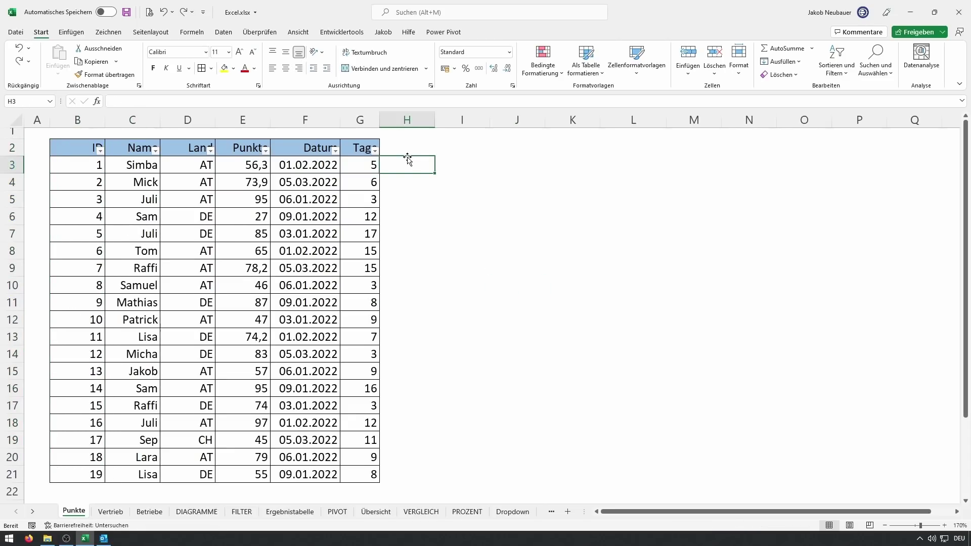
- Select the Punkte table B2:G21, then narrow the selection to its header row B2:G2
{"action": "left_click_drag", "start_coordinate": [65, 147], "coordinate": [377, 471]}
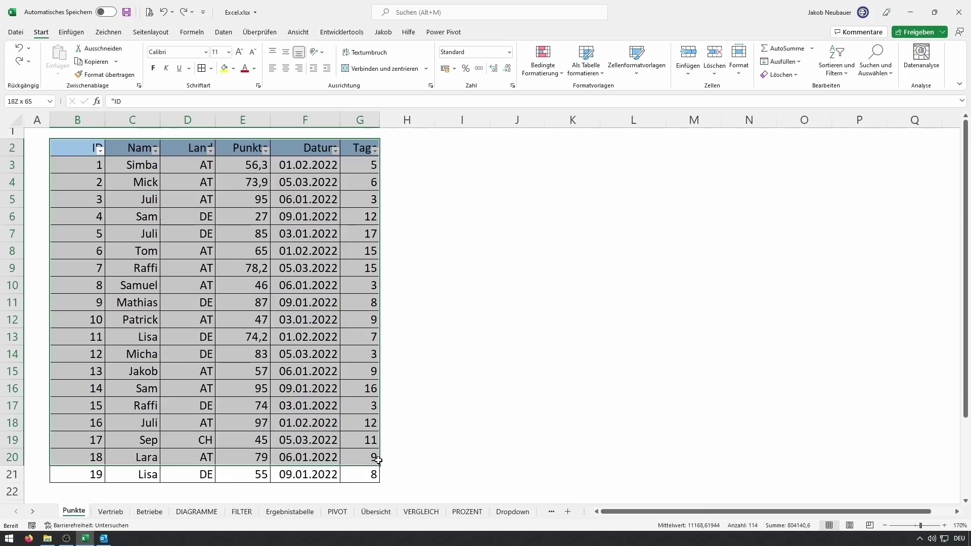
{"action": "left_click_drag", "start_coordinate": [468, 216], "coordinate": [718, 432]}
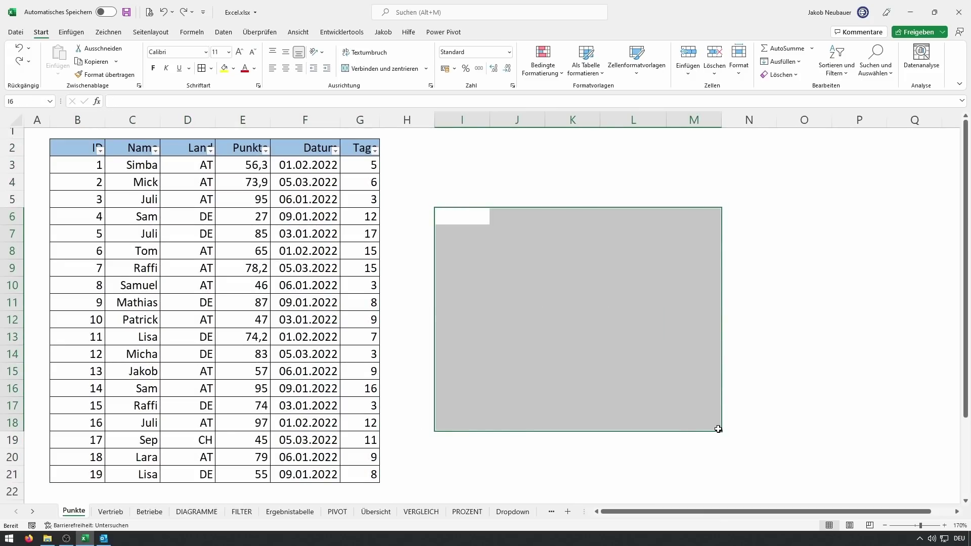
{"action": "left_click", "coordinate": [473, 263]}
{"action": "mouse_move", "coordinate": [82, 147]}
{"action": "left_mouse_down"}
{"action": "mouse_move", "coordinate": [374, 159]}
{"action": "mouse_move", "coordinate": [374, 148]}
{"action": "left_mouse_up"}
- Copy the table headers B2:G2 into I2:N2
{"action": "key", "text": "ctrl+c"}
{"action": "left_click", "coordinate": [471, 147]}
{"action": "key", "text": "ctrl+v"}
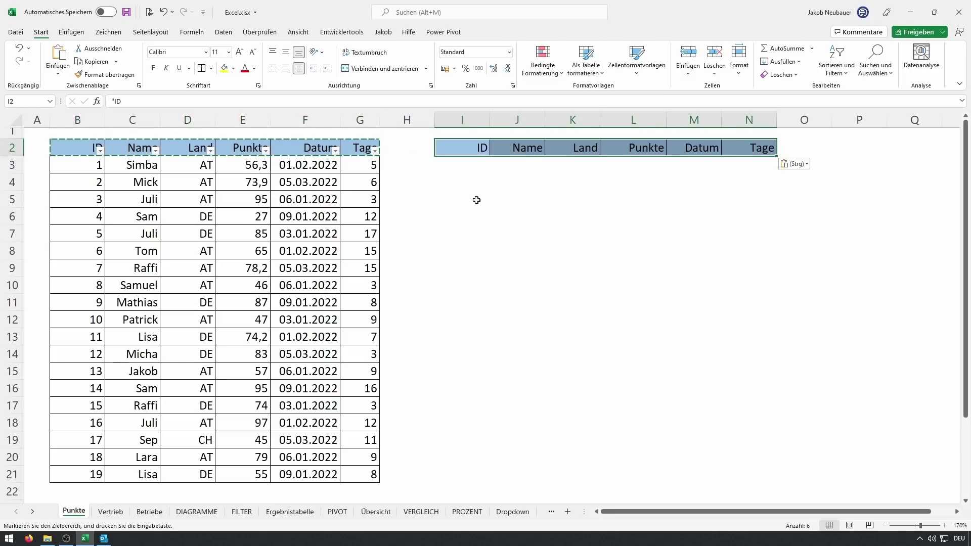
{"action": "left_click", "coordinate": [477, 213]}
{"action": "key", "text": "Escape"}
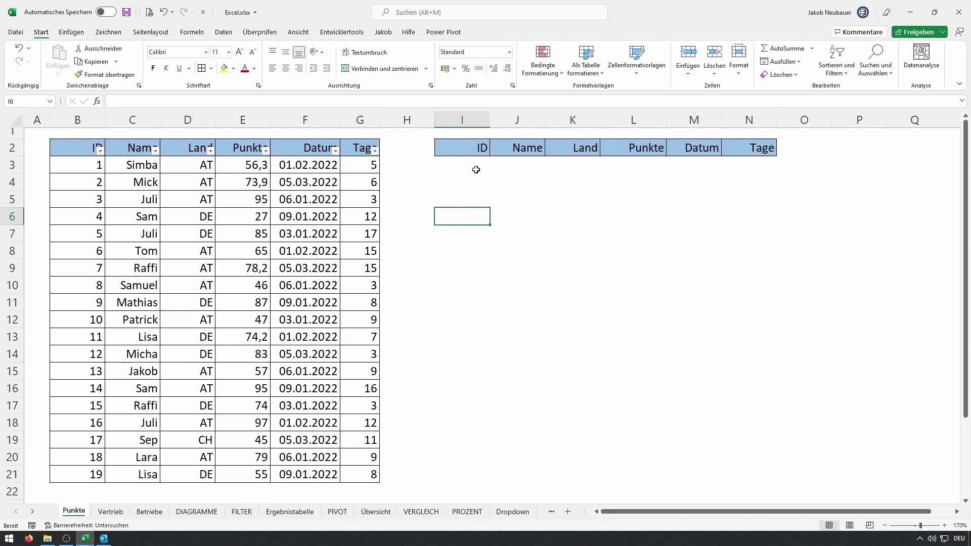
- Enter DE in K3 under the copied Land header as the criterion
{"action": "left_click_drag", "start_coordinate": [474, 164], "coordinate": [750, 162]}
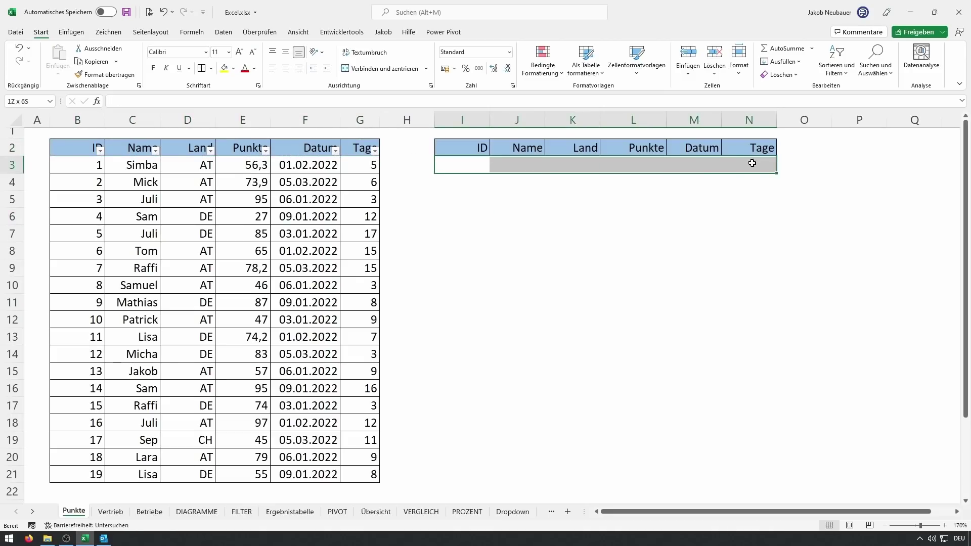
{"action": "left_click", "coordinate": [708, 214]}
{"action": "left_click", "coordinate": [591, 168]}
{"action": "type", "text": "DE"}
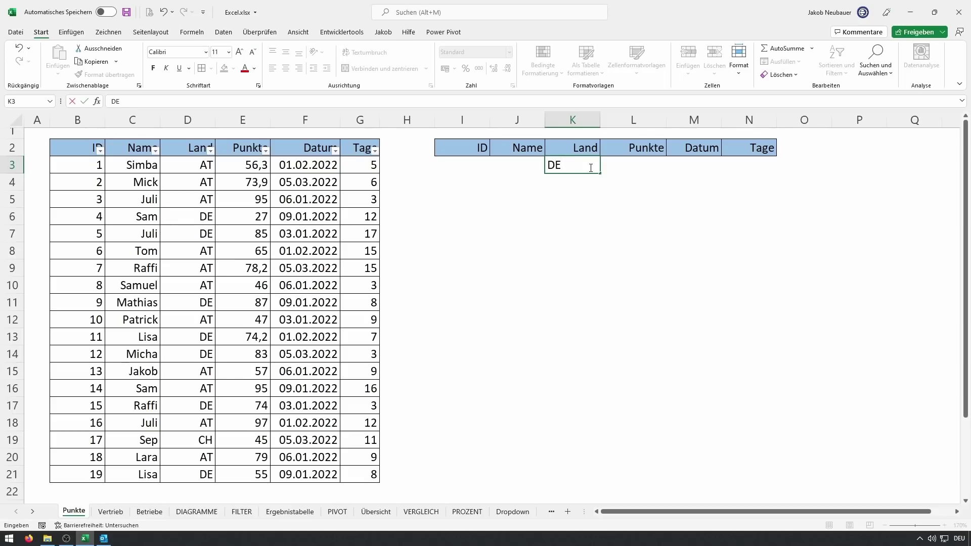
{"action": "key", "text": "Return"}
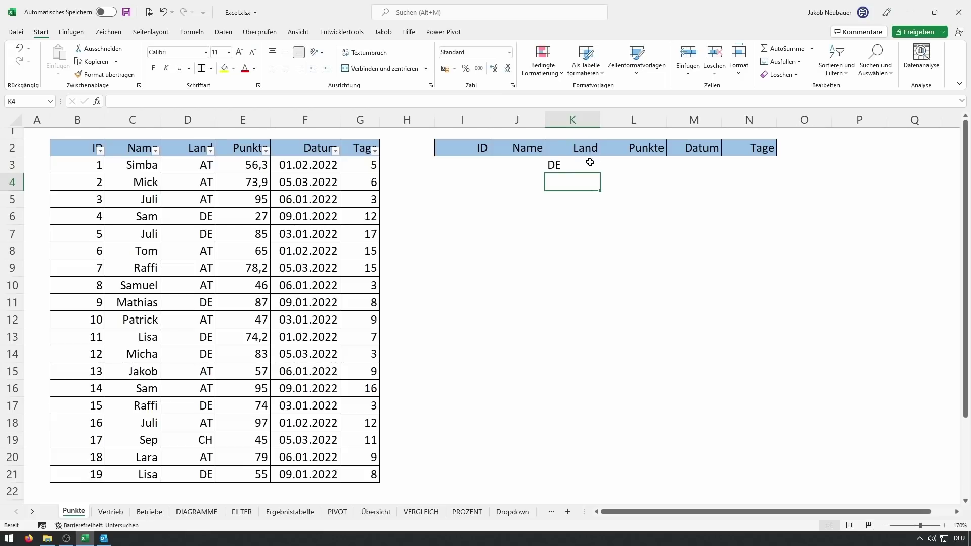
{"action": "left_click", "coordinate": [590, 163]}
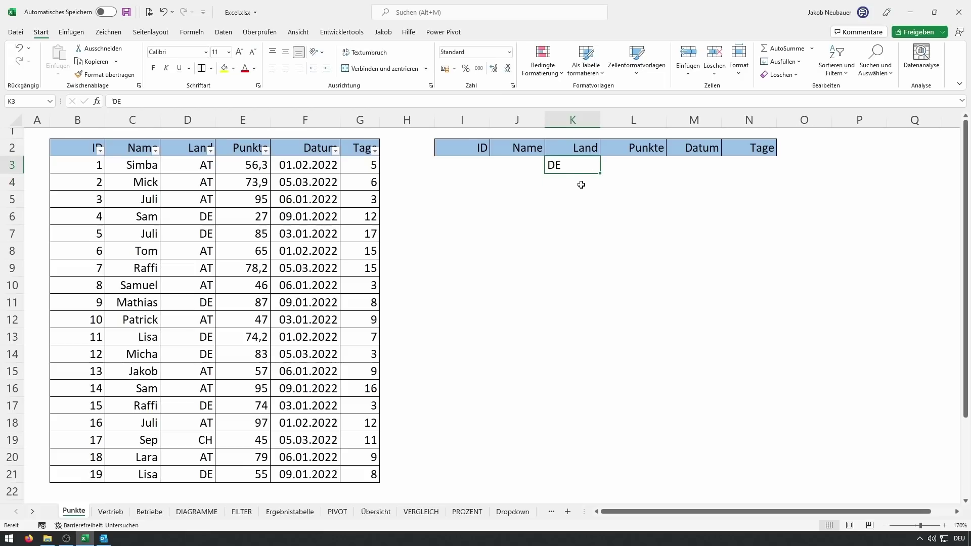
{"action": "left_click", "coordinate": [462, 249]}
- In Advanced Filter, choose Copy to another location with list range B2:G21
{"action": "left_click", "coordinate": [223, 32]}
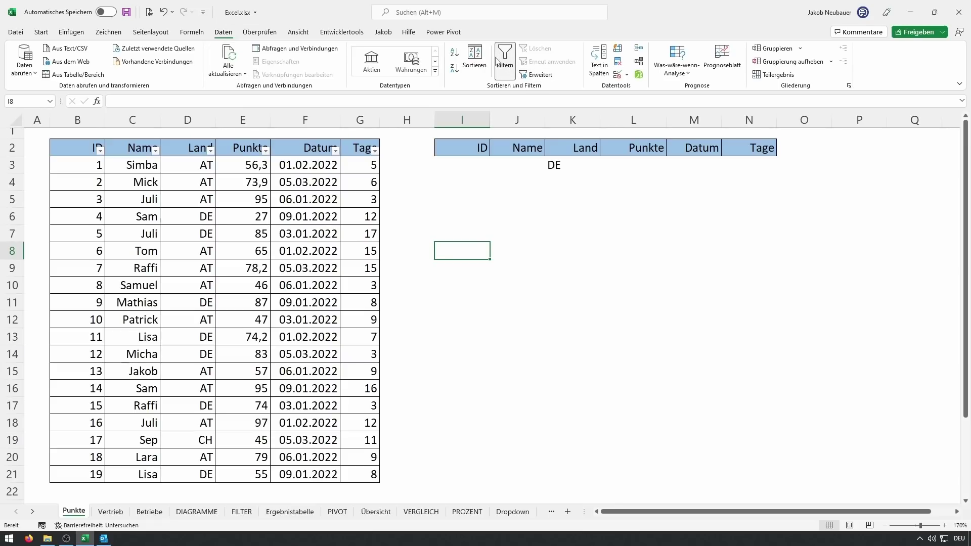
{"action": "left_click", "coordinate": [538, 76]}
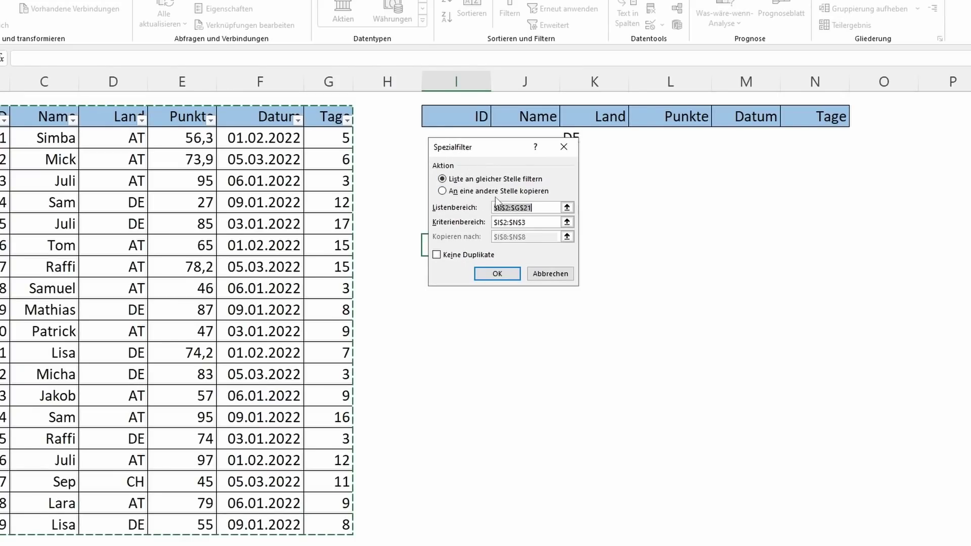
{"action": "left_click", "coordinate": [459, 192]}
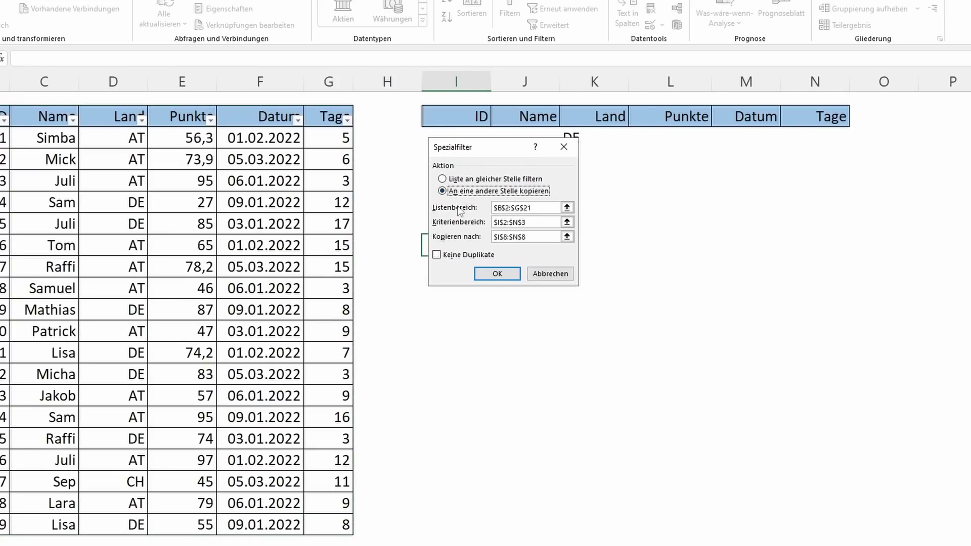
{"action": "left_click", "coordinate": [567, 208]}
{"action": "mouse_move", "coordinate": [24, 155]}
{"action": "left_mouse_down"}
{"action": "mouse_move", "coordinate": [21, 137]}
{"action": "mouse_move", "coordinate": [344, 524]}
{"action": "left_mouse_up"}
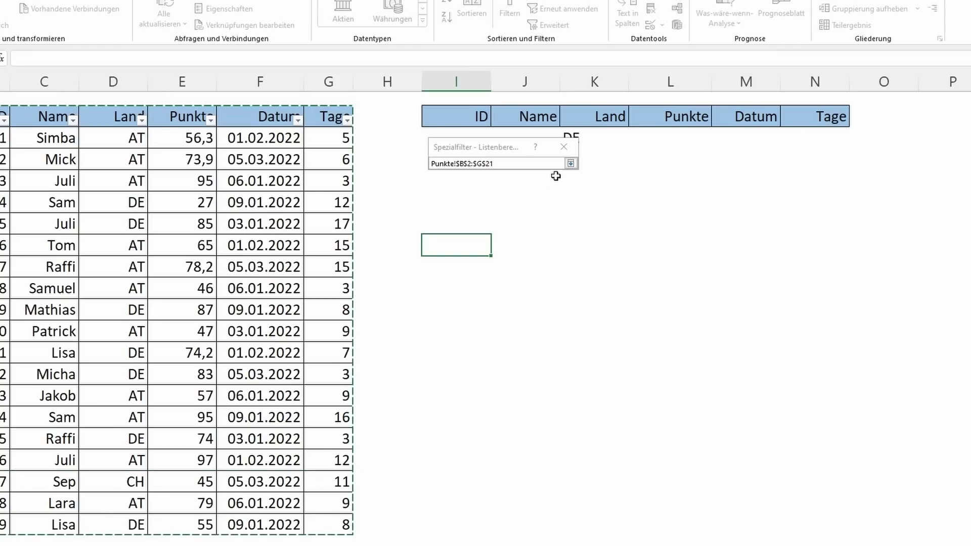
{"action": "left_click", "coordinate": [570, 163]}
- Set the copy destination to I8 and the criteria range to I2:N3
{"action": "left_click", "coordinate": [559, 236]}
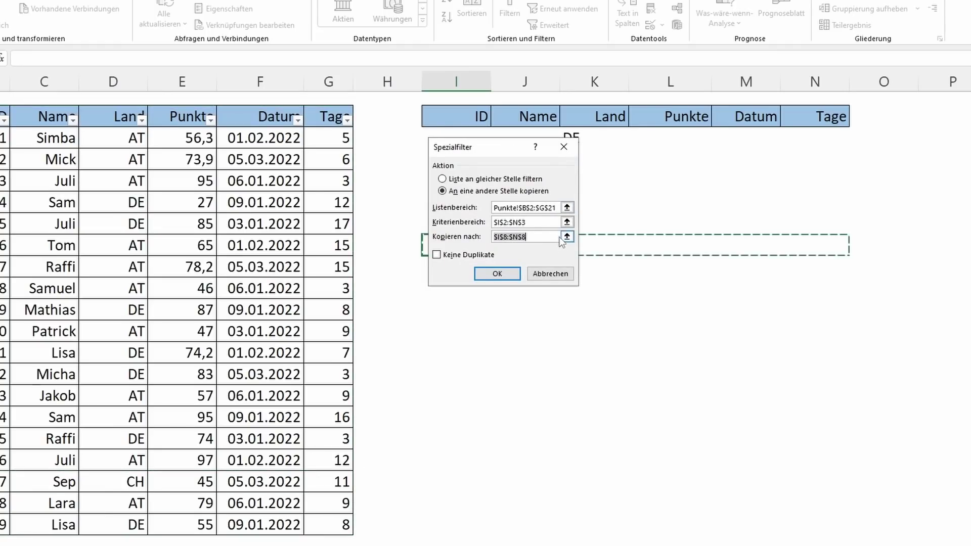
{"action": "left_click", "coordinate": [566, 237]}
{"action": "left_click", "coordinate": [457, 245]}
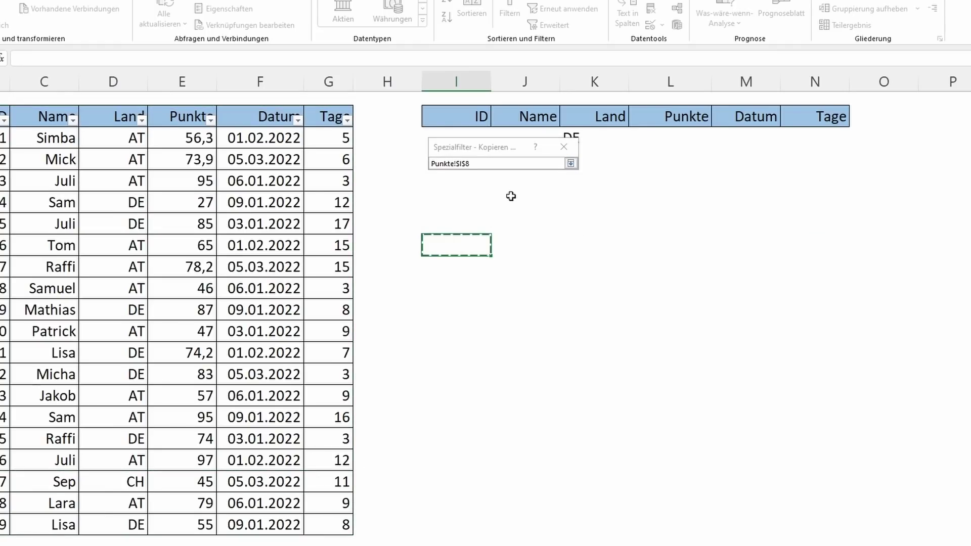
{"action": "left_click", "coordinate": [571, 163]}
{"action": "left_click", "coordinate": [567, 223]}
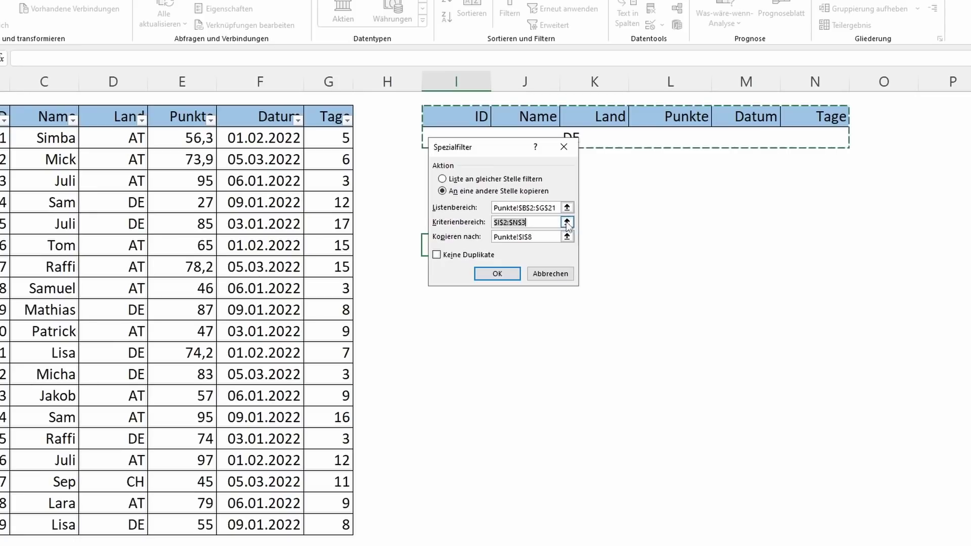
{"action": "left_click", "coordinate": [567, 222]}
{"action": "left_click_drag", "start_coordinate": [427, 114], "coordinate": [814, 134]}
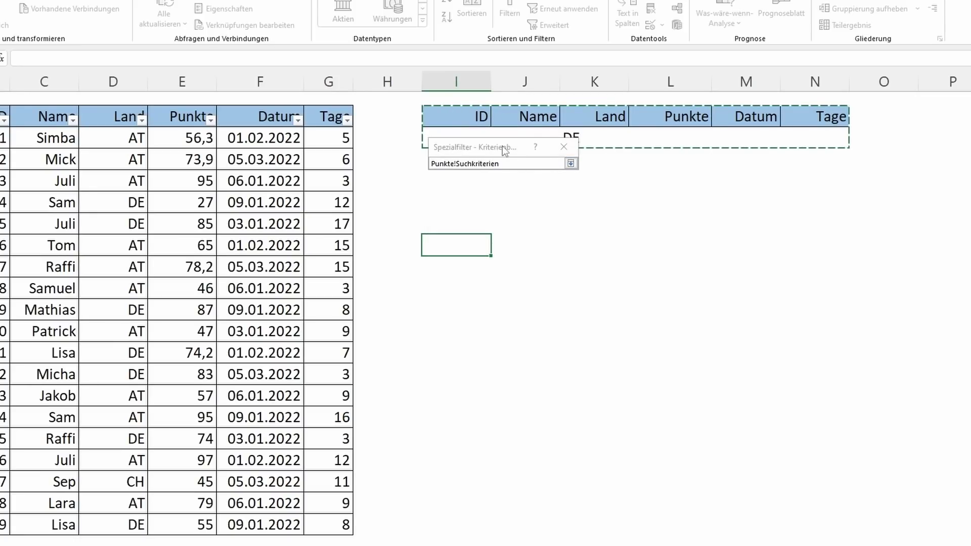
{"action": "left_click_drag", "start_coordinate": [504, 150], "coordinate": [517, 209]}
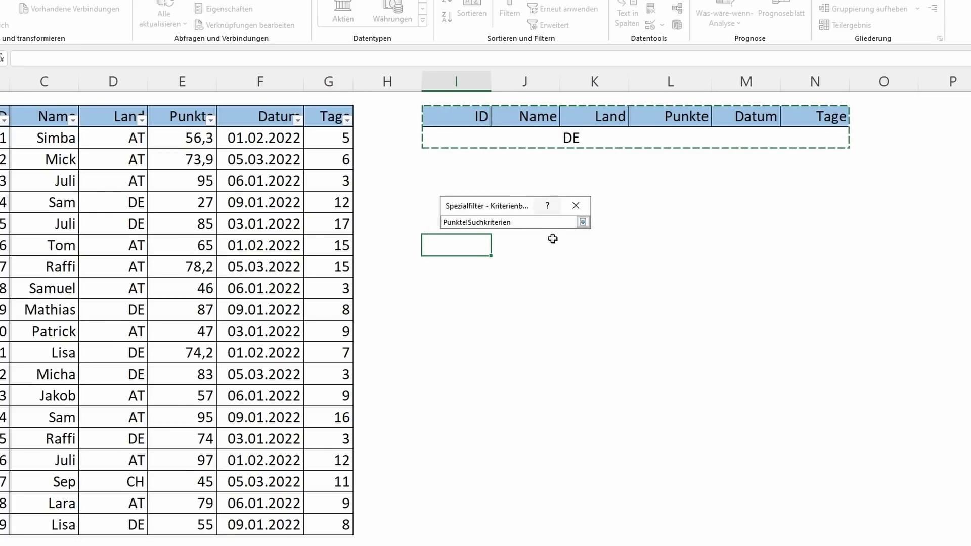
{"action": "left_click", "coordinate": [583, 223]}
- Run the filter to extract the DE rows to I8 and widen the Datum column
{"action": "left_click", "coordinate": [495, 330]}
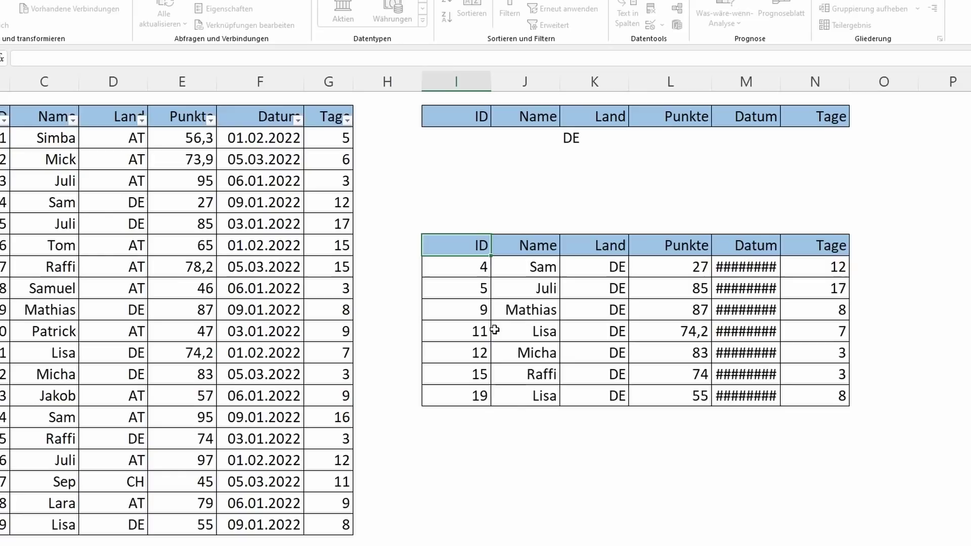
{"action": "left_click", "coordinate": [495, 332]}
{"action": "left_click_drag", "start_coordinate": [779, 80], "coordinate": [792, 80]}
{"action": "left_click_drag", "start_coordinate": [439, 248], "coordinate": [855, 397]}
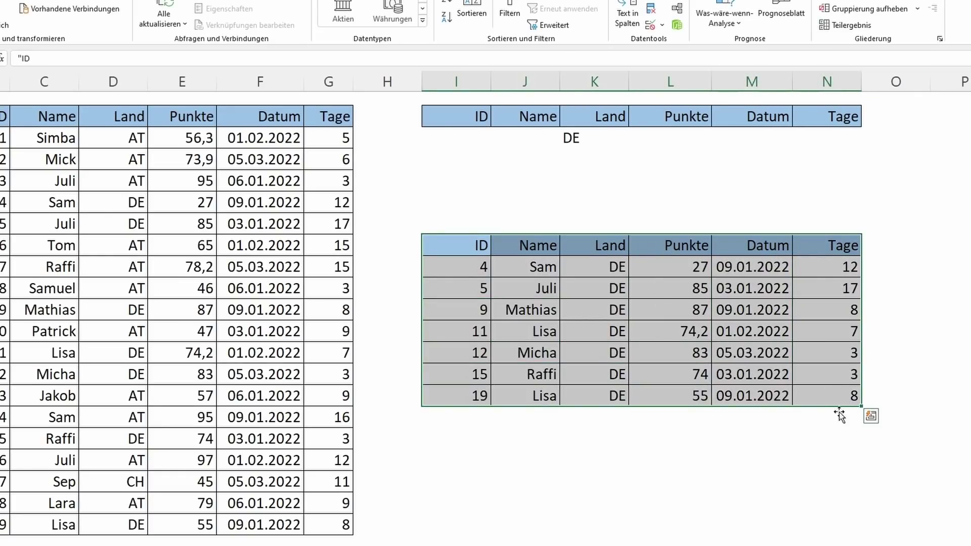
{"action": "left_click", "coordinate": [798, 455]}
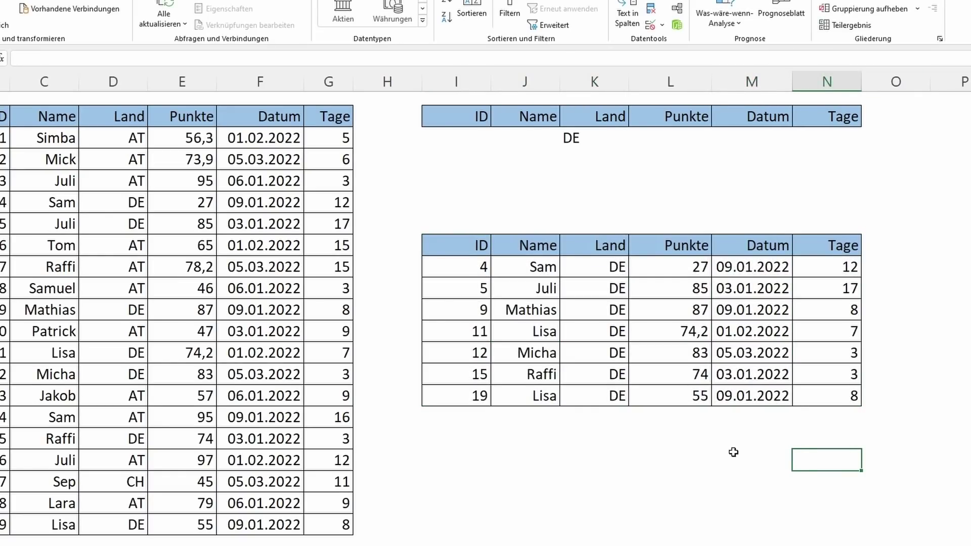
{"action": "left_click_drag", "start_coordinate": [458, 249], "coordinate": [843, 400]}
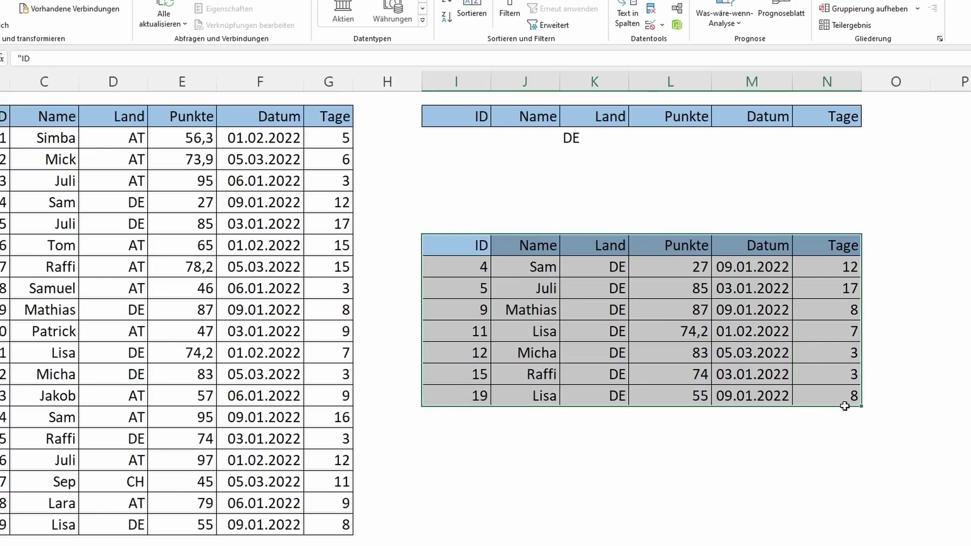
{"action": "left_click", "coordinate": [657, 436]}
{"action": "left_click_drag", "start_coordinate": [430, 243], "coordinate": [843, 406]}
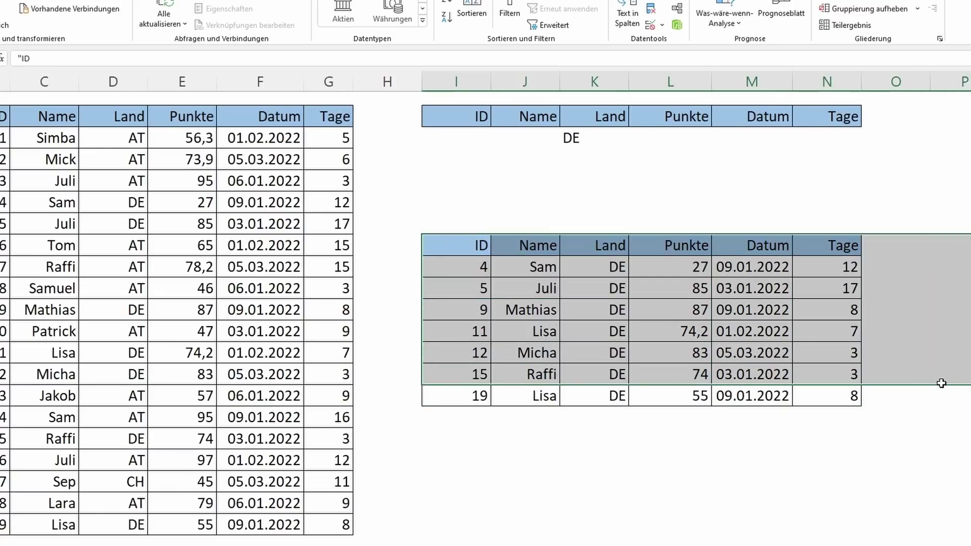
- Change the country criterion in K3 to AT
{"action": "left_click", "coordinate": [573, 139]}
{"action": "type", "text": "AT"}
{"action": "key", "text": "Return"}
{"action": "left_click_drag", "start_coordinate": [460, 251], "coordinate": [750, 368]}
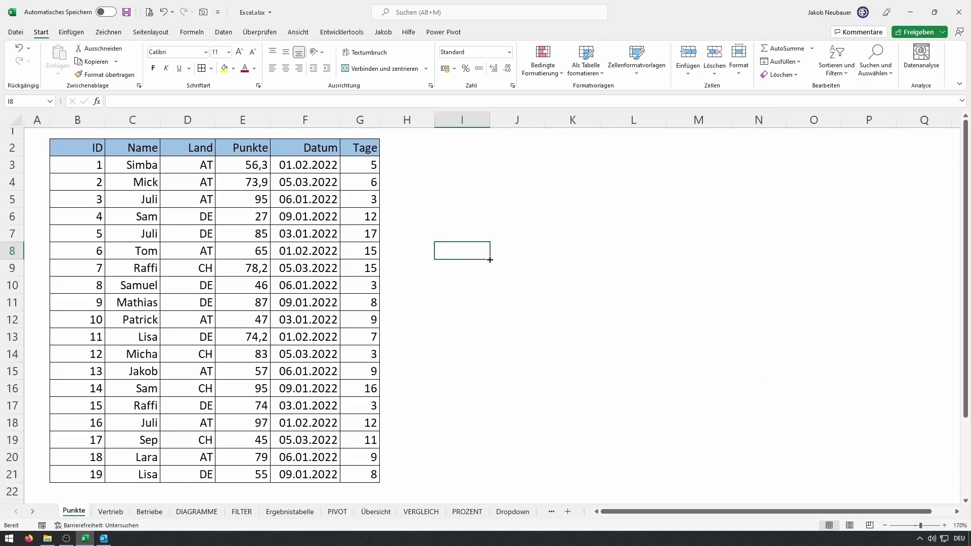
- Select the whole Punkte table from the ID header B2 down to G21
{"action": "left_click_drag", "start_coordinate": [76, 147], "coordinate": [296, 356]}
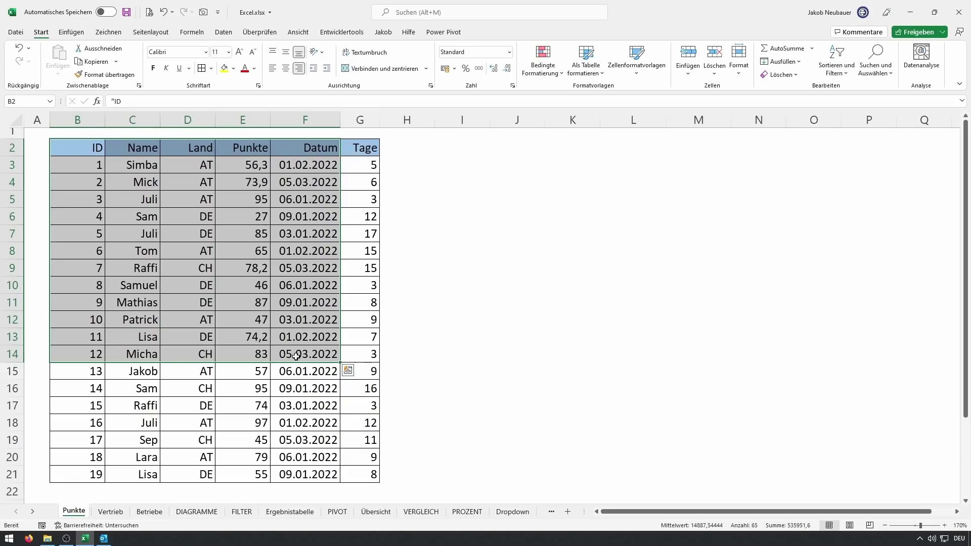
{"action": "left_click", "coordinate": [511, 354]}
{"action": "key", "text": "ctrl+Home"}
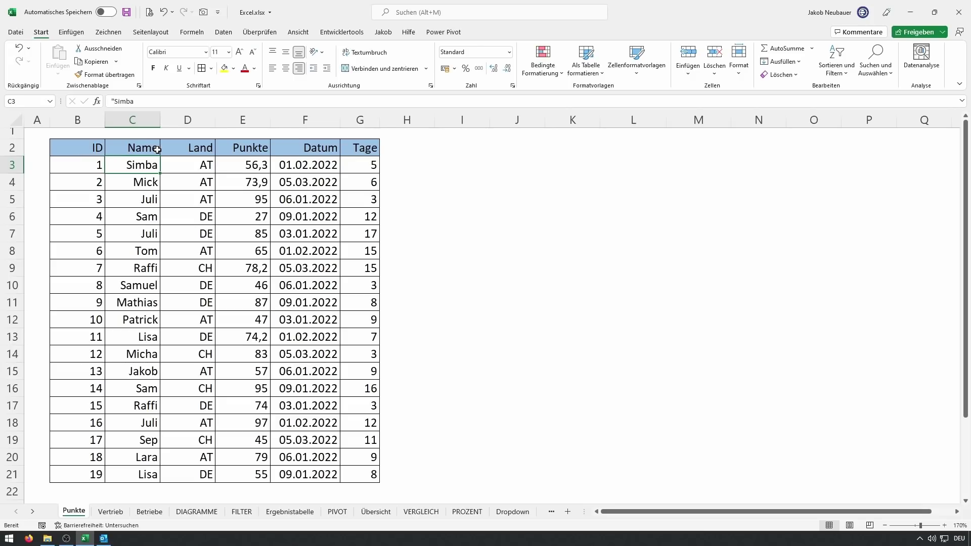
{"action": "left_click", "coordinate": [81, 151]}
{"action": "left_click_drag", "start_coordinate": [82, 150], "coordinate": [354, 473]}
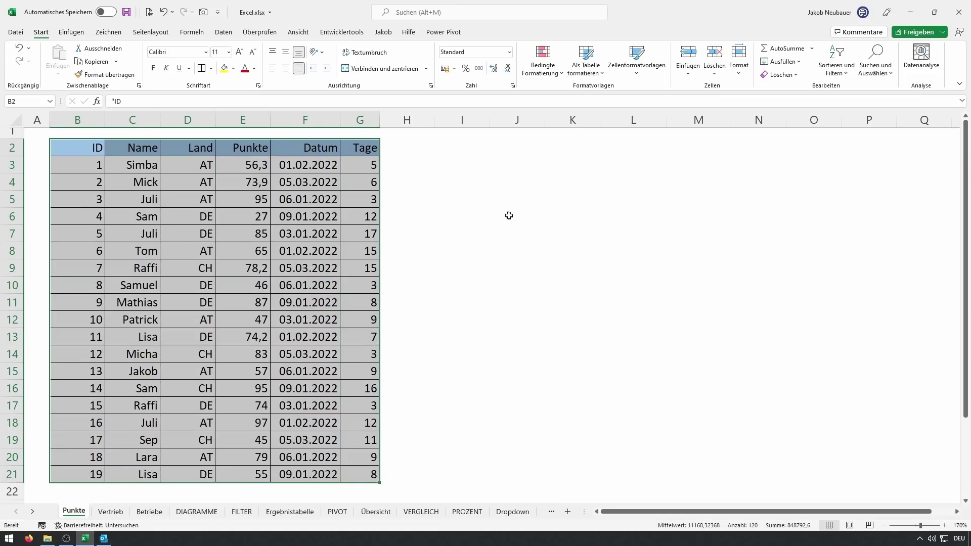
{"action": "left_click", "coordinate": [876, 55]}
- Find all cells containing CH and select the four CH matches in the Land column
{"action": "left_click", "coordinate": [891, 91]}
{"action": "type", "text": "CH"}
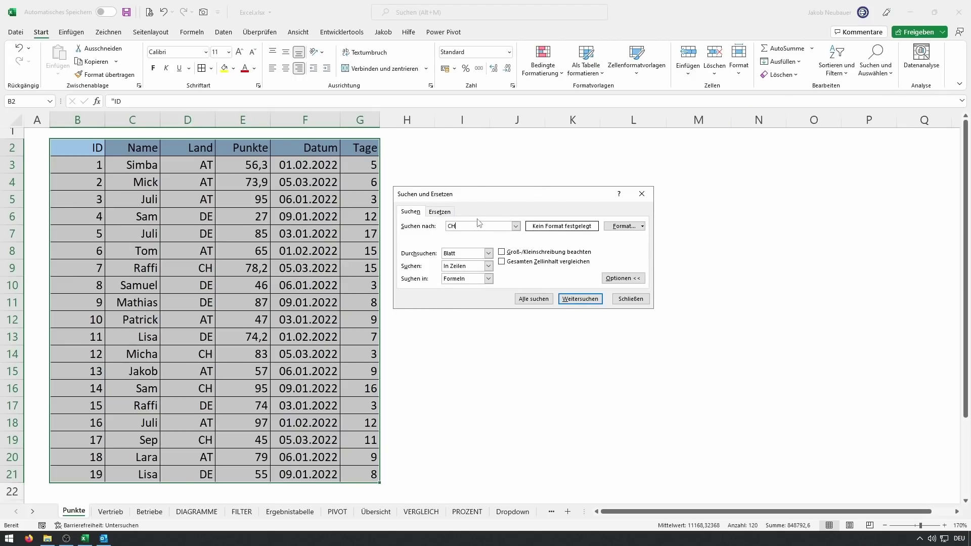
{"action": "left_click", "coordinate": [526, 301]}
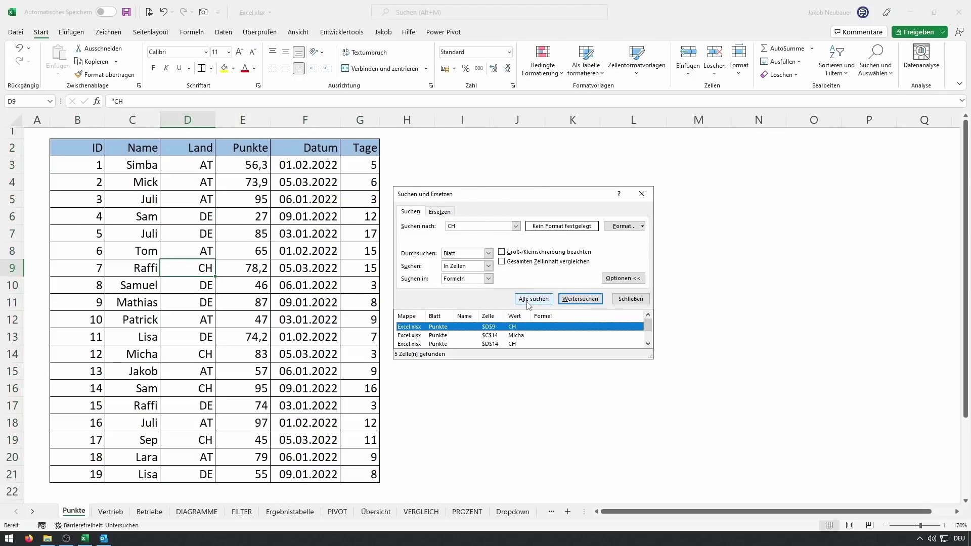
{"action": "left_click_drag", "start_coordinate": [542, 359], "coordinate": [589, 430]}
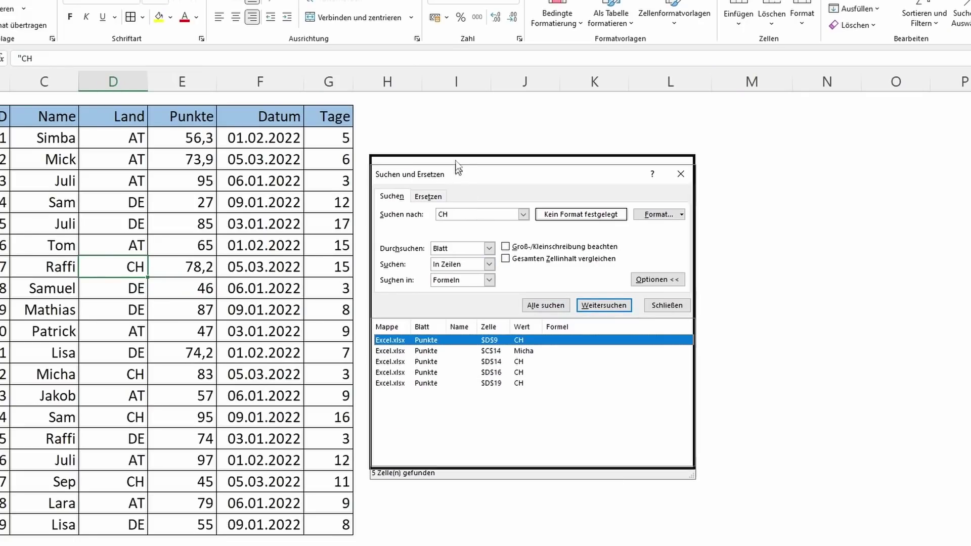
{"action": "left_click_drag", "start_coordinate": [458, 167], "coordinate": [452, 117]}
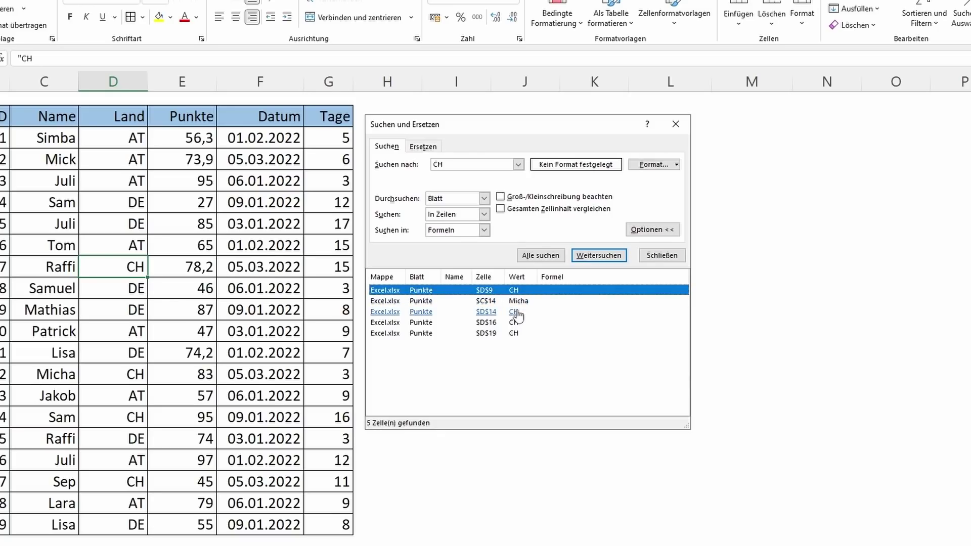
{"action": "left_click", "coordinate": [514, 311], "text": "ctrl"}
{"action": "left_click", "coordinate": [520, 323], "text": "ctrl"}
{"action": "left_click", "coordinate": [515, 332], "text": "ctrl"}
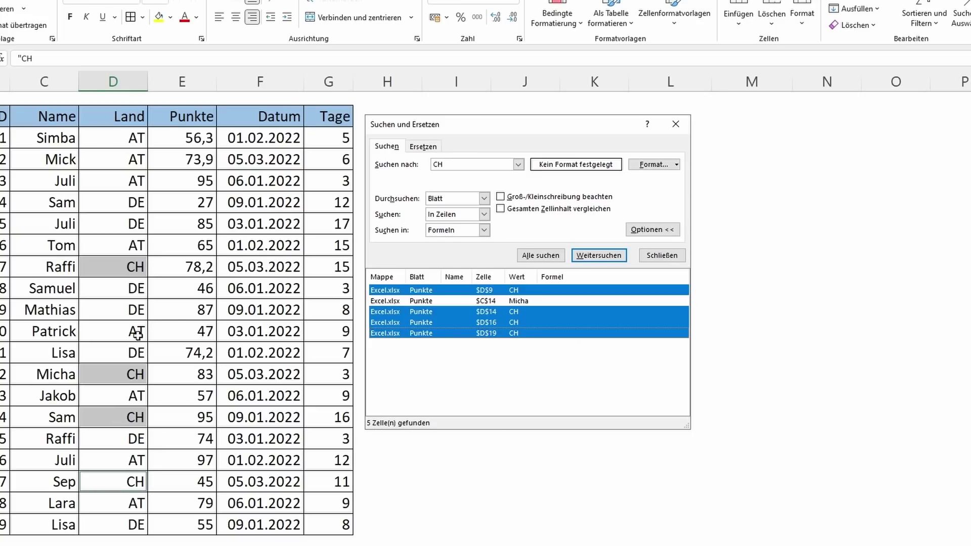
{"action": "left_click", "coordinate": [662, 256]}
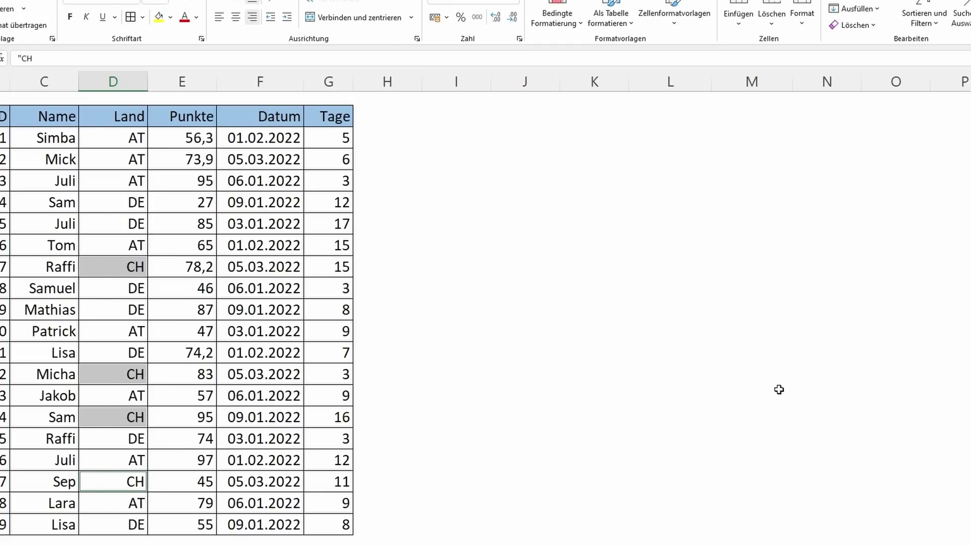
- Replace the four selected CH cells with DE at once using Ctrl+Enter
{"action": "type", "text": "DE"}
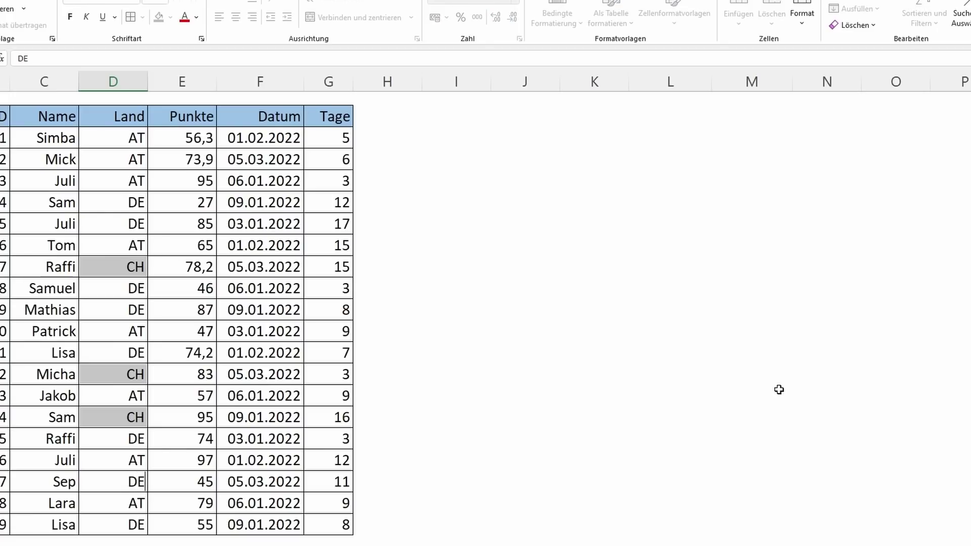
{"action": "key", "text": "ctrl+Return"}
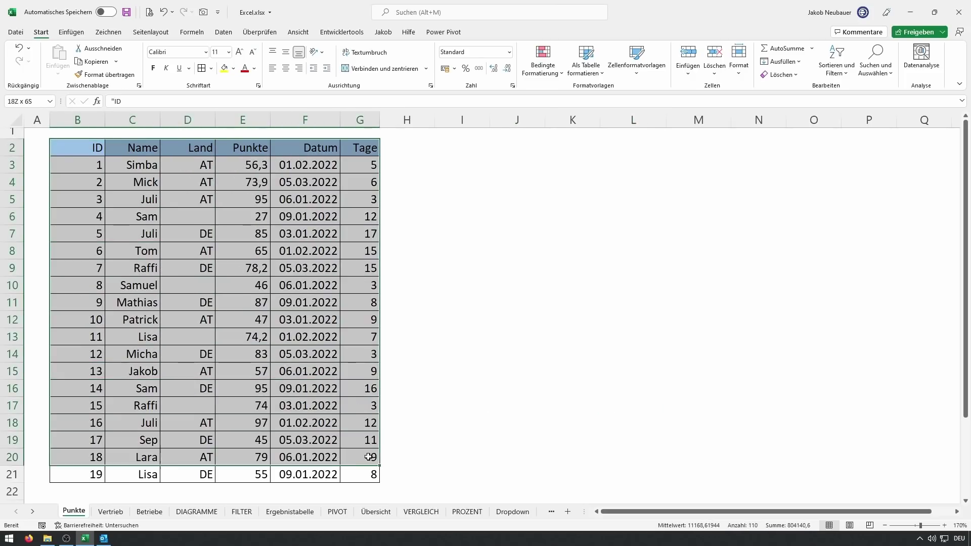
- Select the table's blank cells via Go To Special > Leerzellen and fill them all with DE
{"action": "left_click_drag", "start_coordinate": [73, 150], "coordinate": [375, 474]}
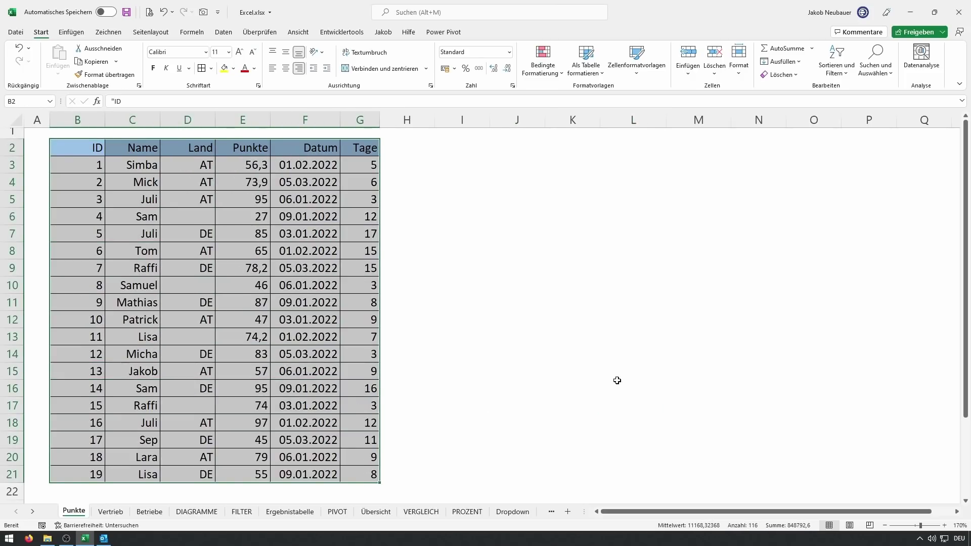
{"action": "left_click", "coordinate": [877, 60]}
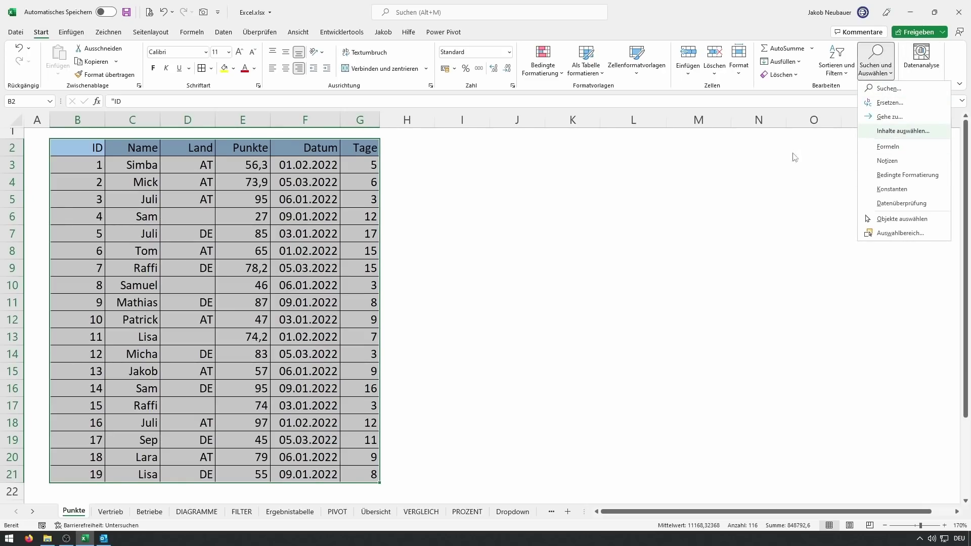
{"action": "key", "text": "Escape"}
{"action": "key", "text": "ctrl+g"}
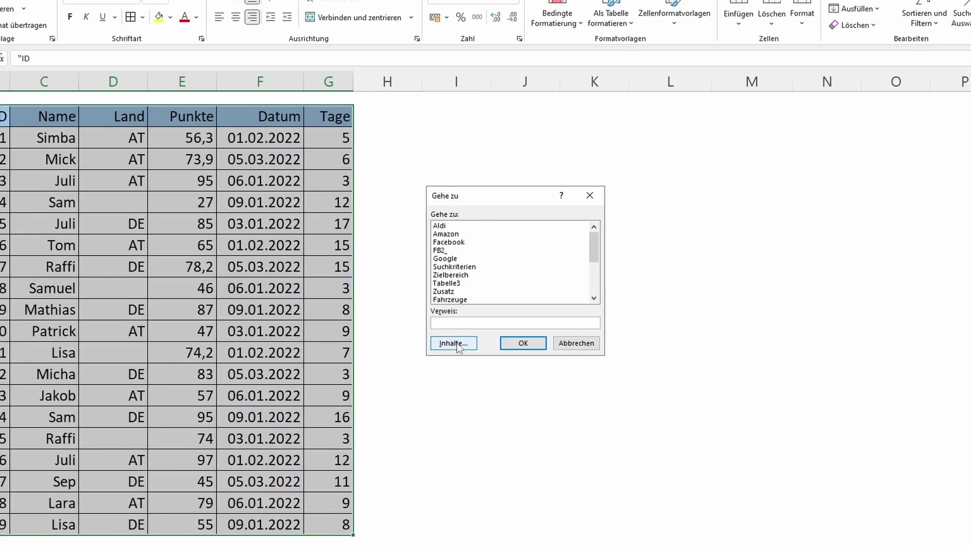
{"action": "left_click", "coordinate": [454, 343]}
{"action": "left_click_drag", "start_coordinate": [465, 176], "coordinate": [416, 118]}
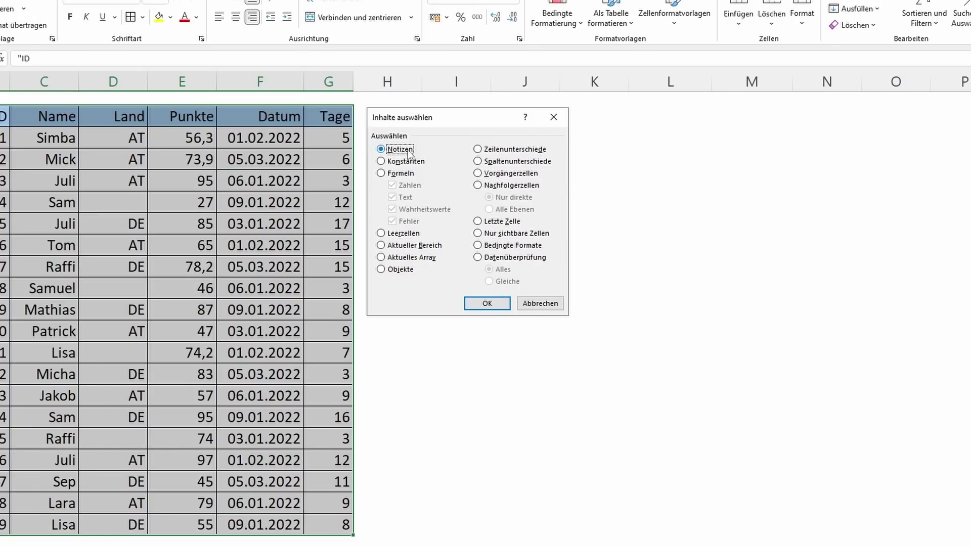
{"action": "left_click", "coordinate": [401, 172]}
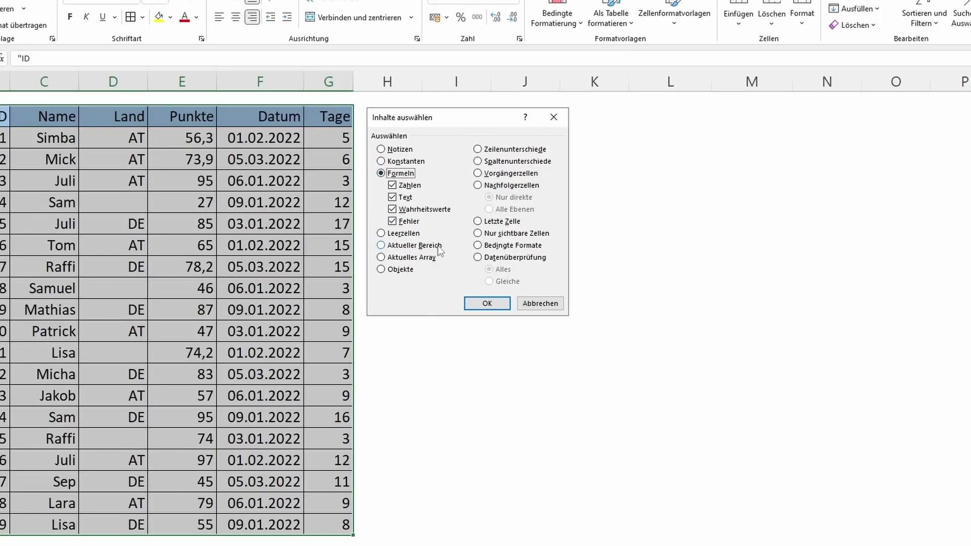
{"action": "left_click", "coordinate": [410, 234]}
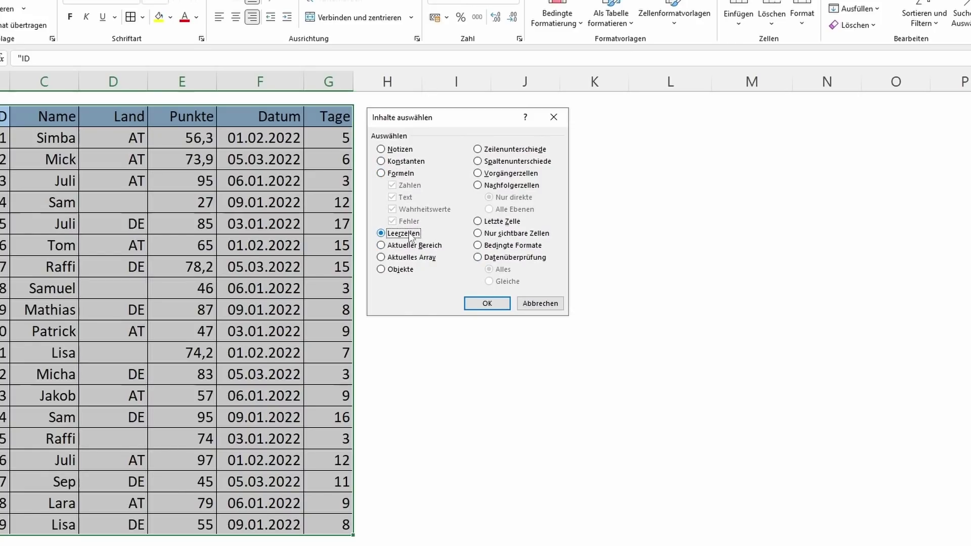
{"action": "left_click", "coordinate": [487, 303]}
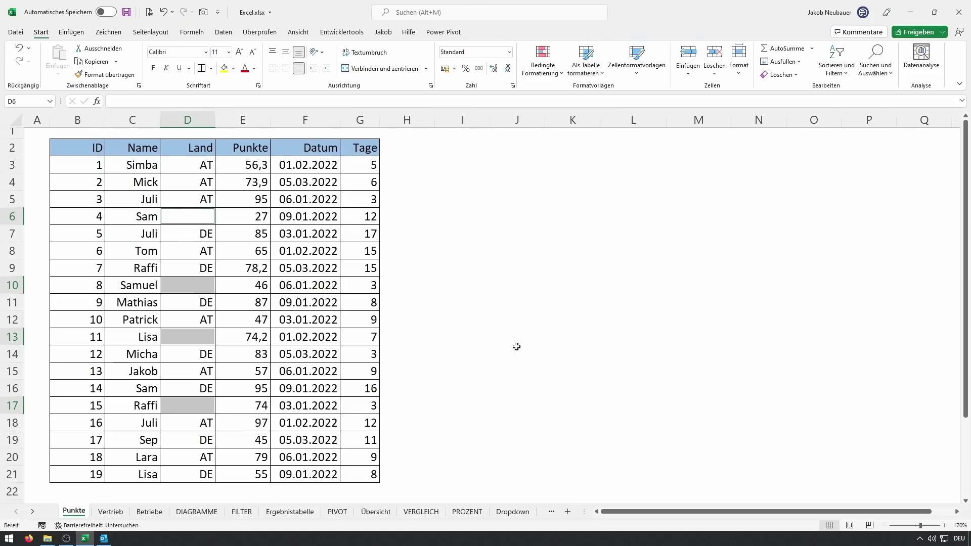
{"action": "type", "text": "DE"}
{"action": "key", "text": "ctrl+Return"}
- On Tabelle1, inspect the merged März, April and Mai headings and their tables
{"action": "left_click", "coordinate": [516, 347]}
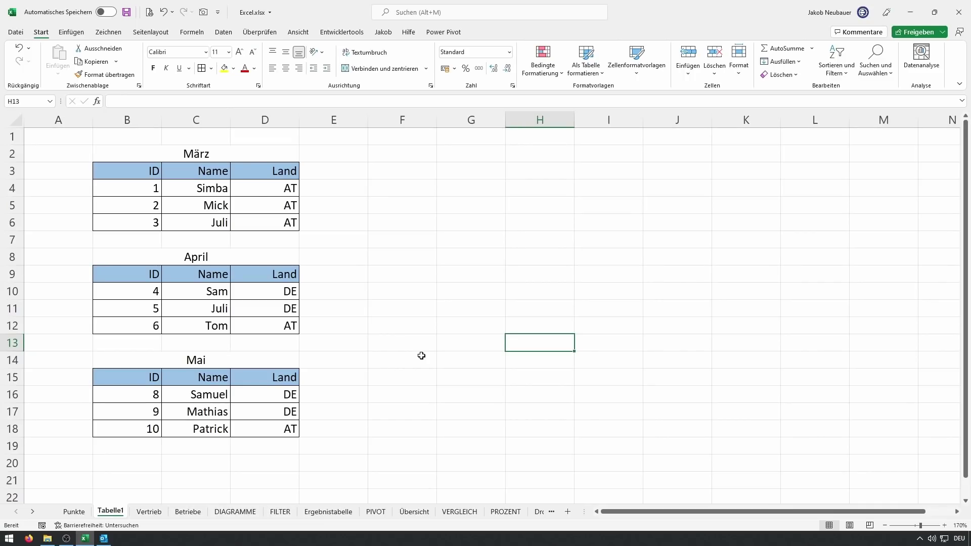
{"action": "left_click_drag", "start_coordinate": [138, 177], "coordinate": [240, 217]}
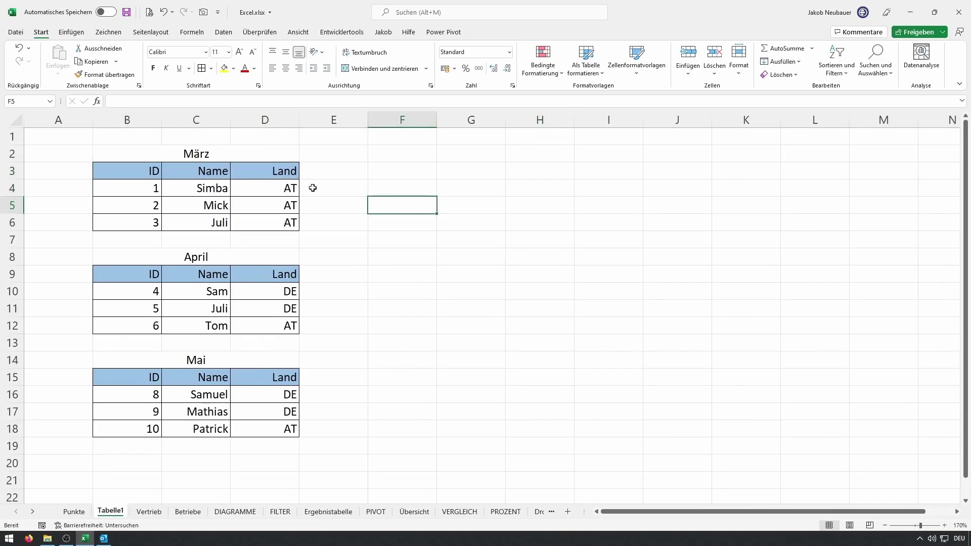
{"action": "left_click", "coordinate": [188, 155]}
{"action": "left_click", "coordinate": [202, 257]}
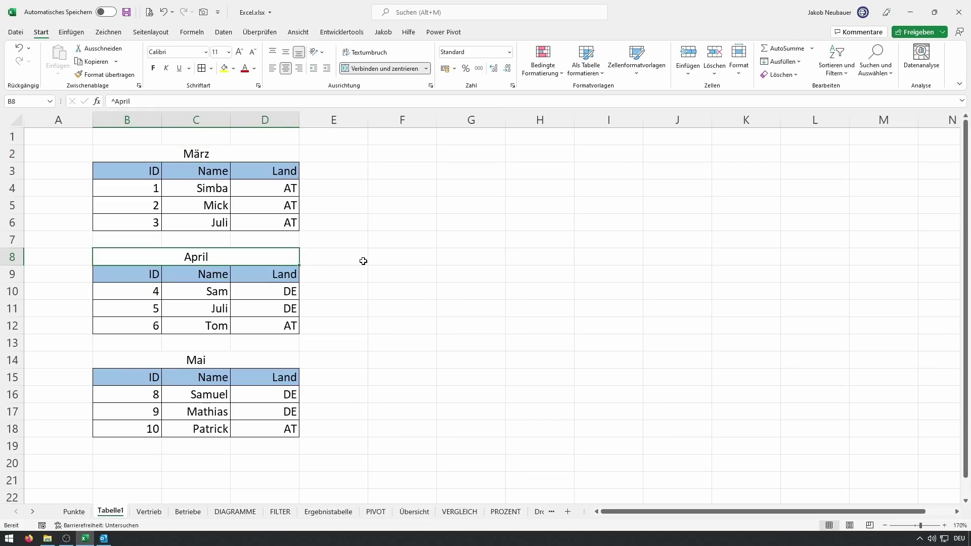
{"action": "left_click", "coordinate": [362, 260]}
{"action": "left_click", "coordinate": [217, 158]}
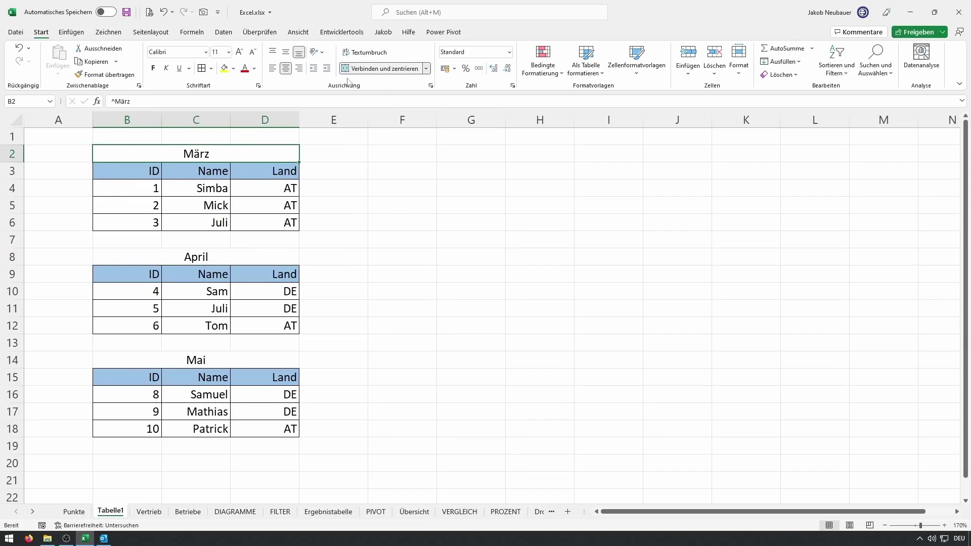
{"action": "left_click", "coordinate": [309, 210]}
{"action": "left_click", "coordinate": [137, 154]}
{"action": "left_click_drag", "start_coordinate": [138, 170], "coordinate": [283, 224]}
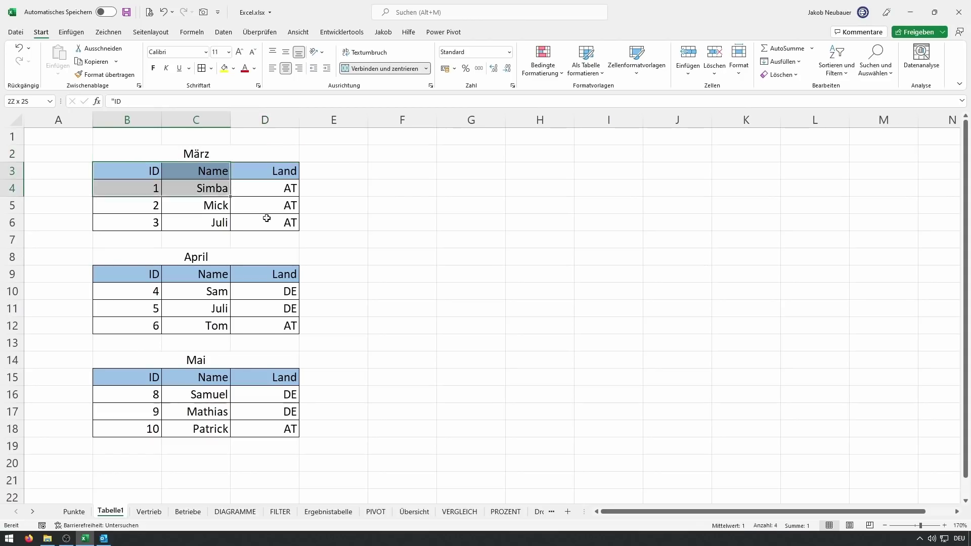
{"action": "left_click", "coordinate": [212, 158]}
{"action": "left_click", "coordinate": [220, 256]}
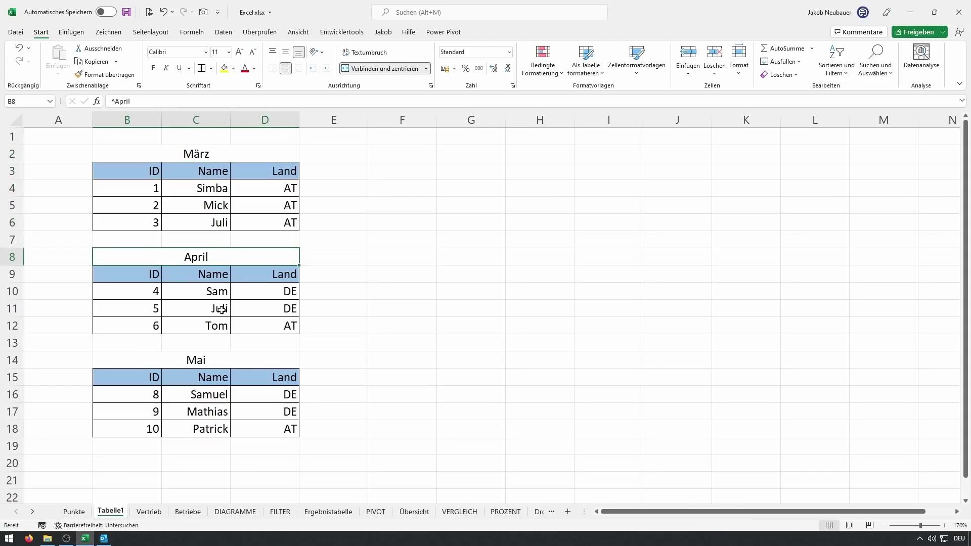
{"action": "left_click", "coordinate": [222, 362]}
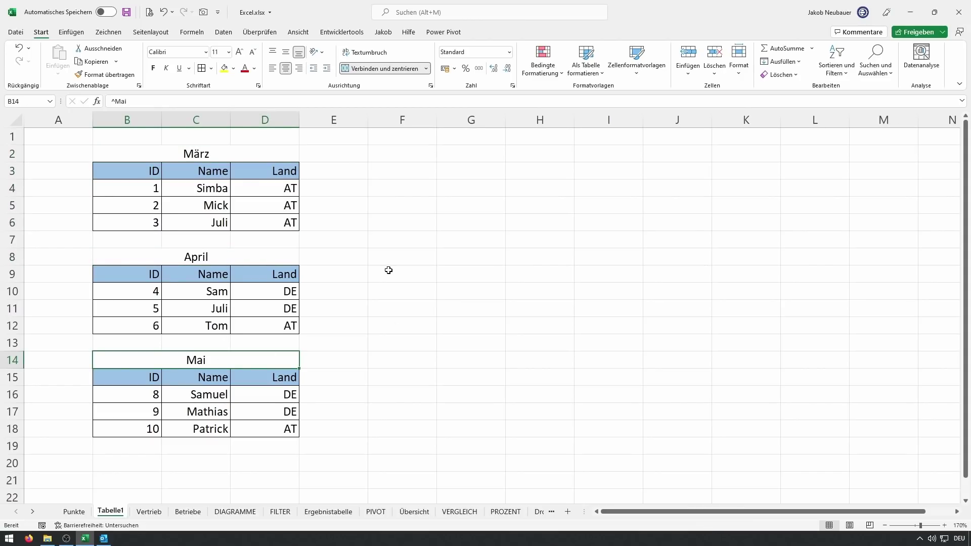
- Show how selecting column C spreads across the merged März heading
{"action": "left_click_drag", "start_coordinate": [203, 174], "coordinate": [212, 222]}
{"action": "left_click", "coordinate": [470, 222]}
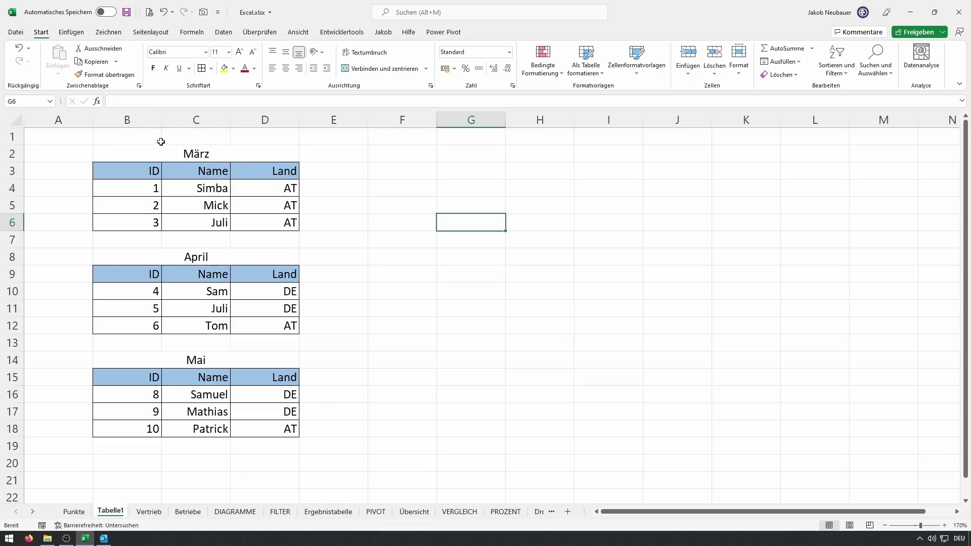
{"action": "left_click_drag", "start_coordinate": [202, 136], "coordinate": [195, 242]}
{"action": "left_click", "coordinate": [217, 151]}
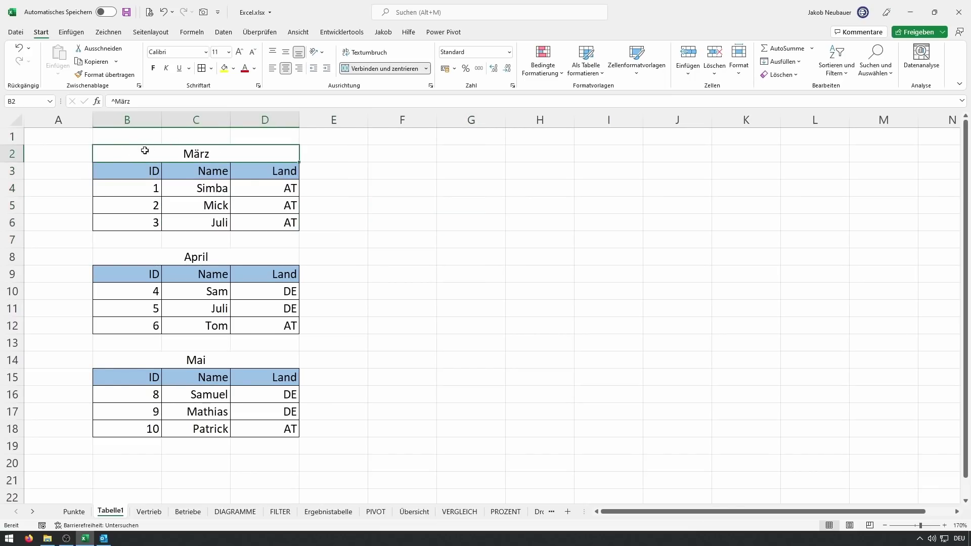
{"action": "left_click", "coordinate": [340, 146]}
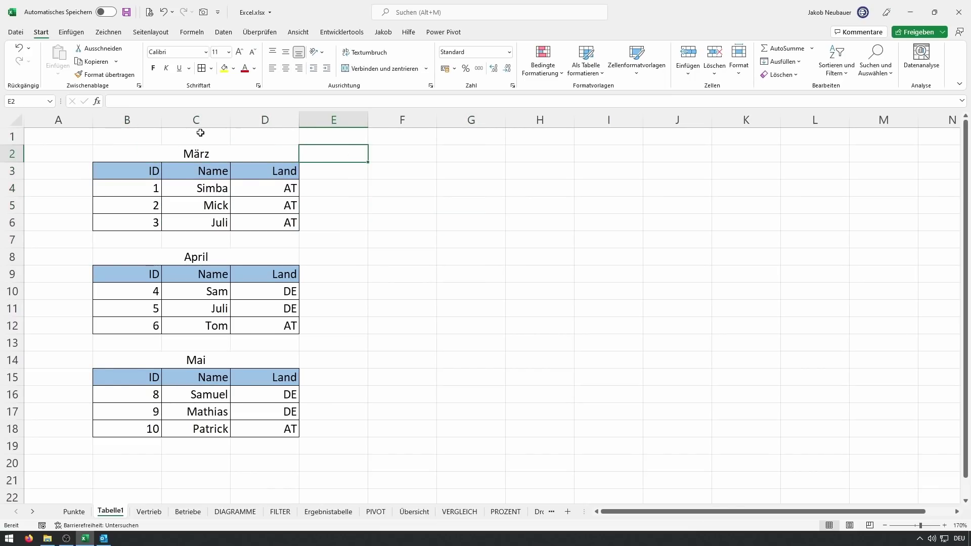
{"action": "left_click_drag", "start_coordinate": [199, 134], "coordinate": [201, 150]}
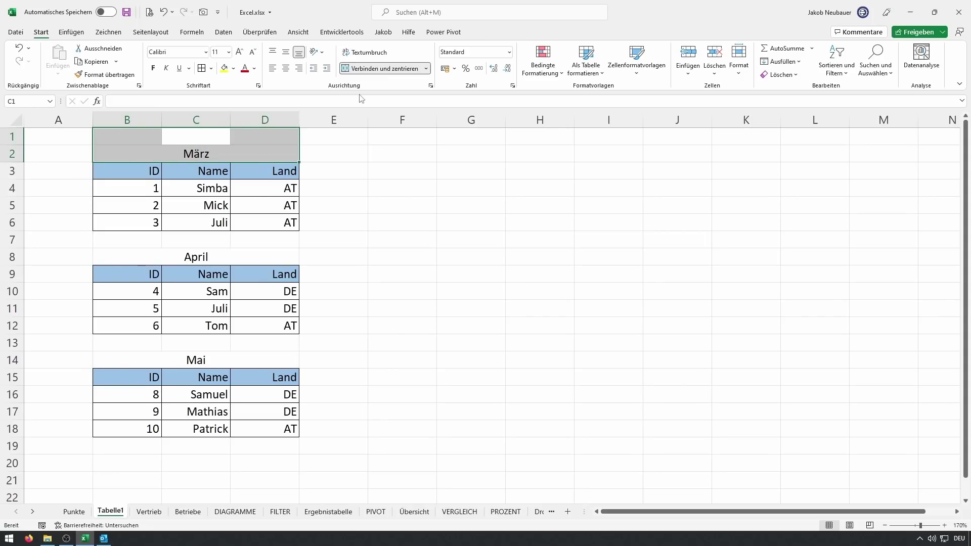
{"action": "left_click", "coordinate": [212, 135]}
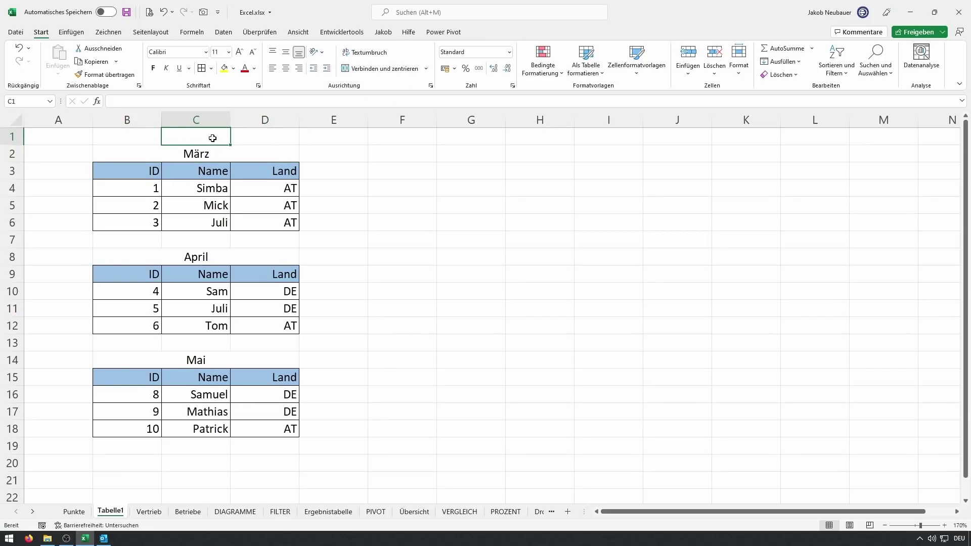
{"action": "left_click_drag", "start_coordinate": [210, 137], "coordinate": [207, 429]}
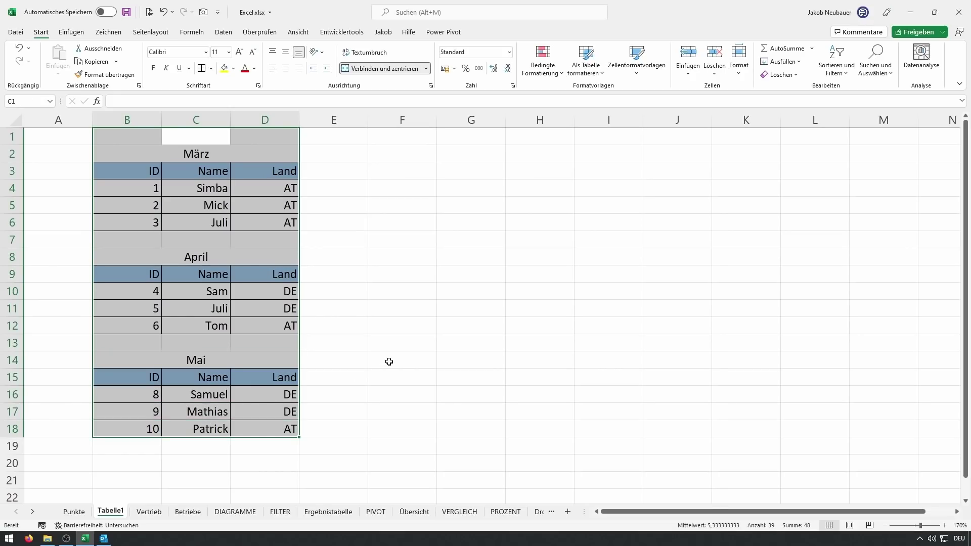
{"action": "left_click", "coordinate": [352, 260]}
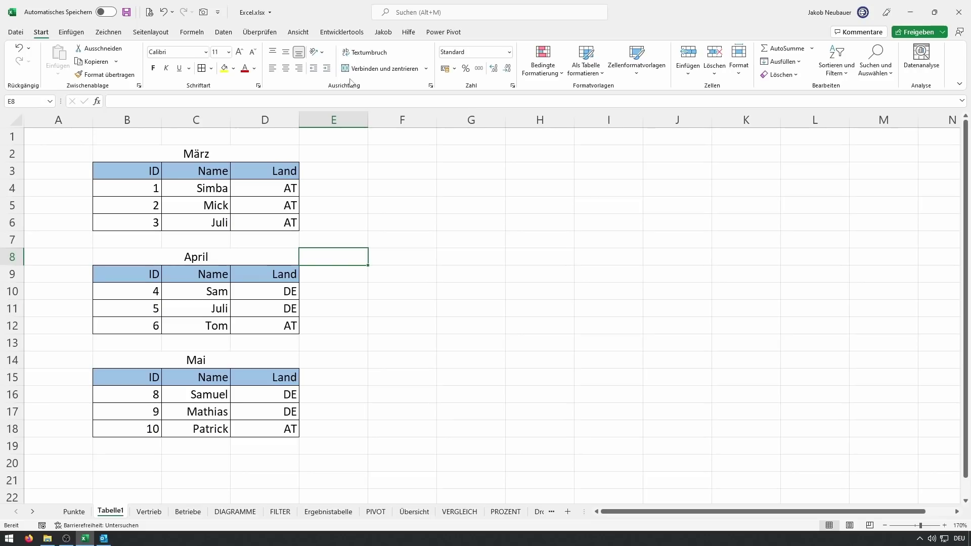
- Toggle Verbinden und zentrieren off, on and off again for the März heading B2:D2
{"action": "left_click", "coordinate": [200, 155]}
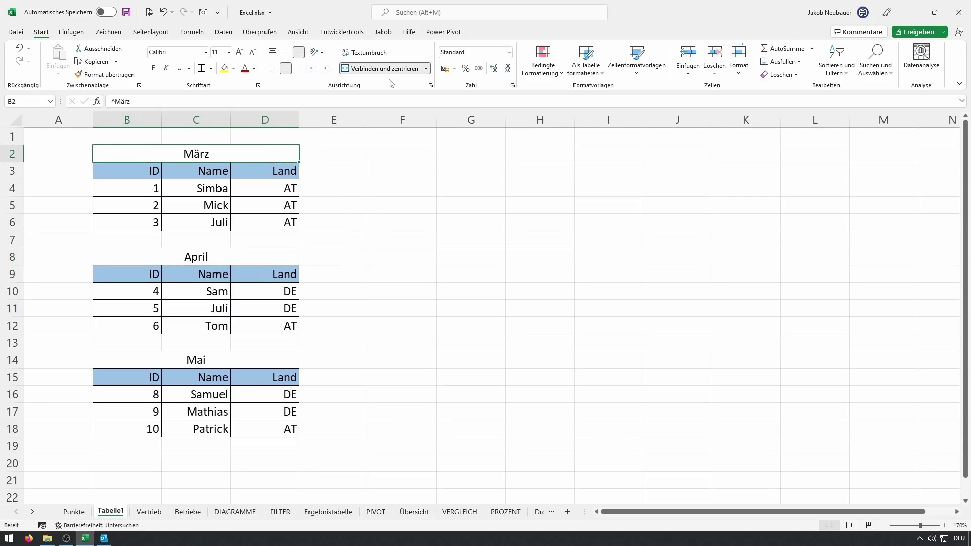
{"action": "left_click", "coordinate": [392, 70]}
{"action": "left_click", "coordinate": [370, 197]}
{"action": "left_click_drag", "start_coordinate": [117, 155], "coordinate": [273, 152]}
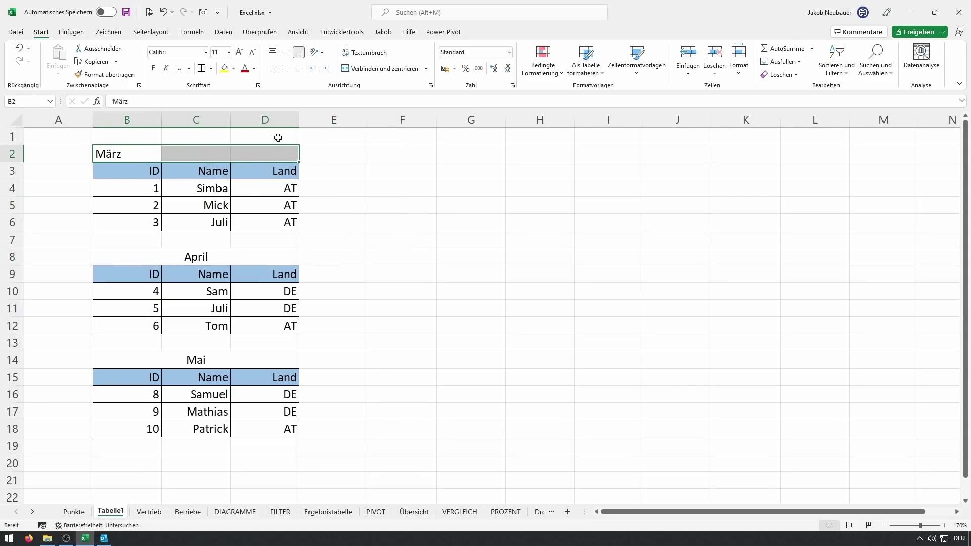
{"action": "left_click", "coordinate": [373, 69]}
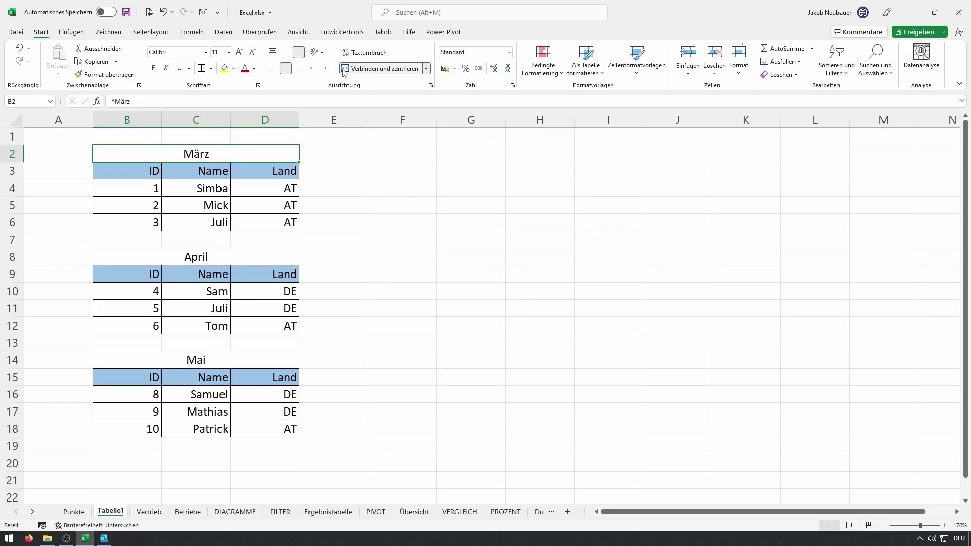
{"action": "left_click", "coordinate": [343, 69]}
{"action": "left_click", "coordinate": [336, 243]}
- Centre the März heading across B2:D2 with Über Auswahl zentrieren instead of merging
{"action": "left_click_drag", "start_coordinate": [119, 152], "coordinate": [259, 158]}
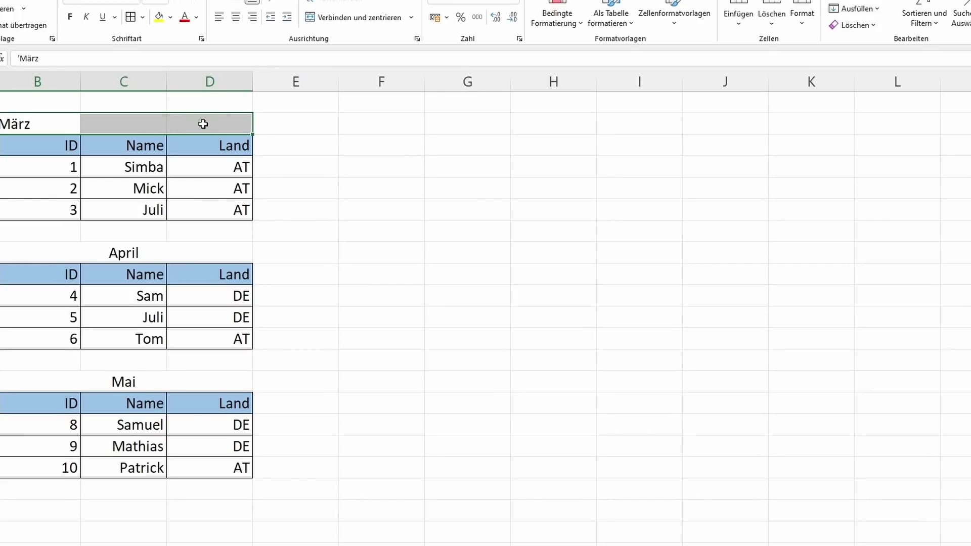
{"action": "left_click", "coordinate": [416, 39]}
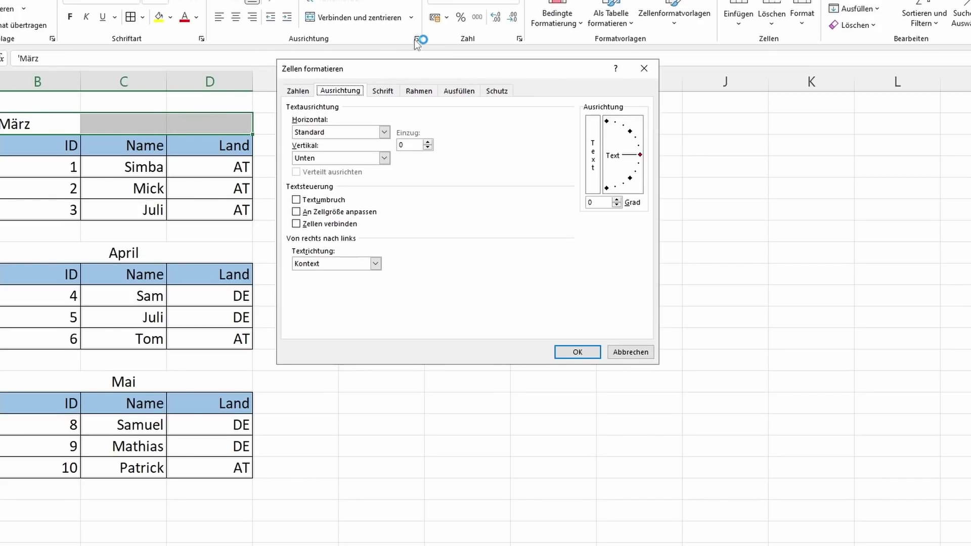
{"action": "left_click", "coordinate": [384, 132]}
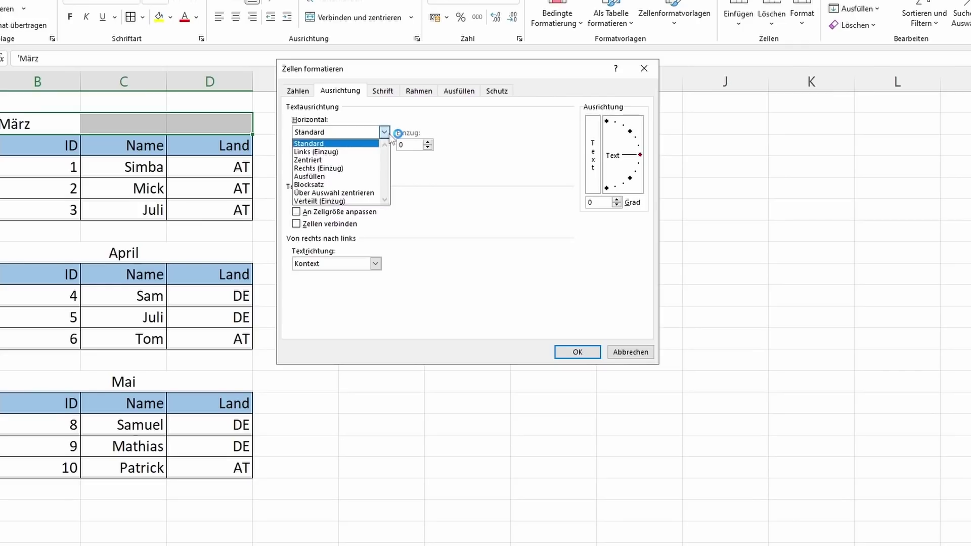
{"action": "left_click", "coordinate": [363, 193]}
{"action": "left_click", "coordinate": [577, 352]}
{"action": "left_click", "coordinate": [493, 319]}
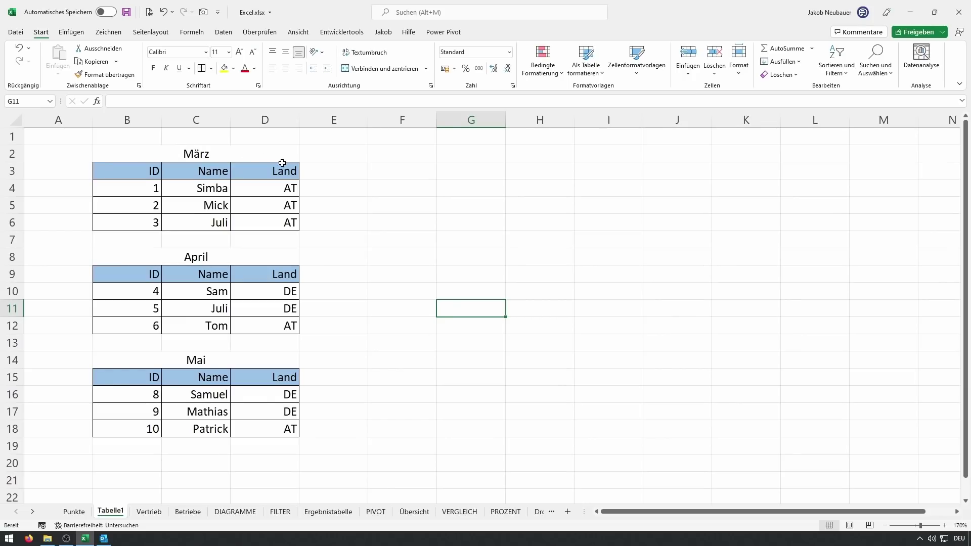
- Select C1:C6 and the März header row B3:D3, then clear the selection
{"action": "left_click_drag", "start_coordinate": [198, 139], "coordinate": [200, 223]}
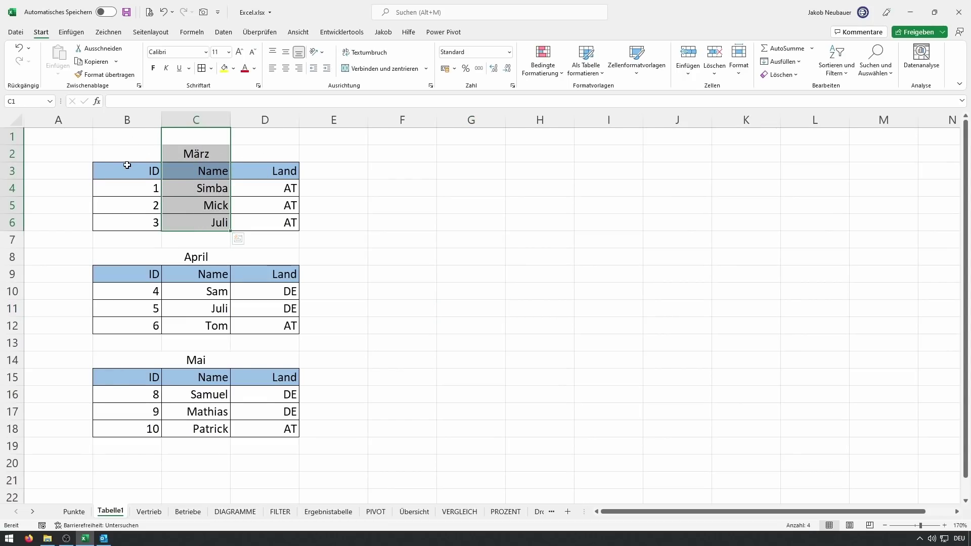
{"action": "left_click_drag", "start_coordinate": [127, 165], "coordinate": [269, 174]}
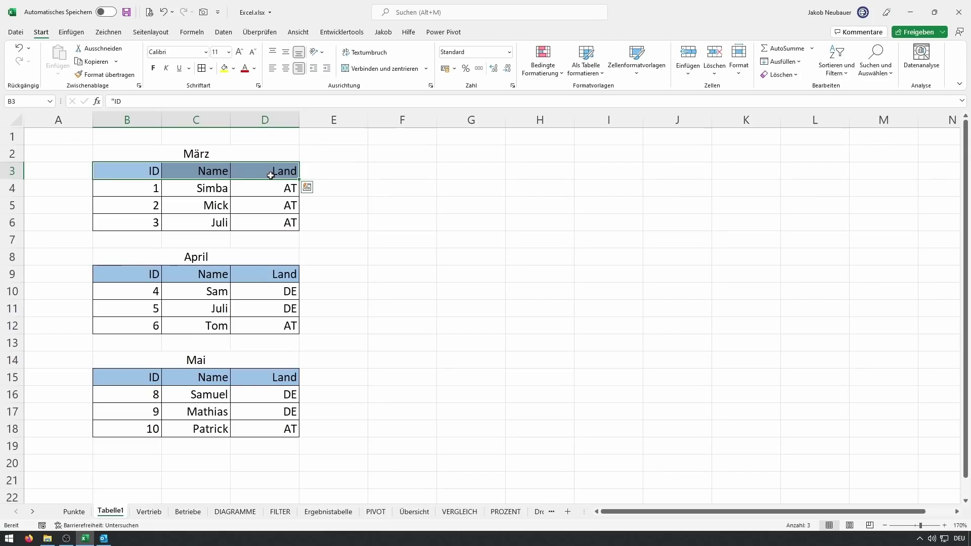
{"action": "left_click_drag", "start_coordinate": [196, 136], "coordinate": [195, 221]}
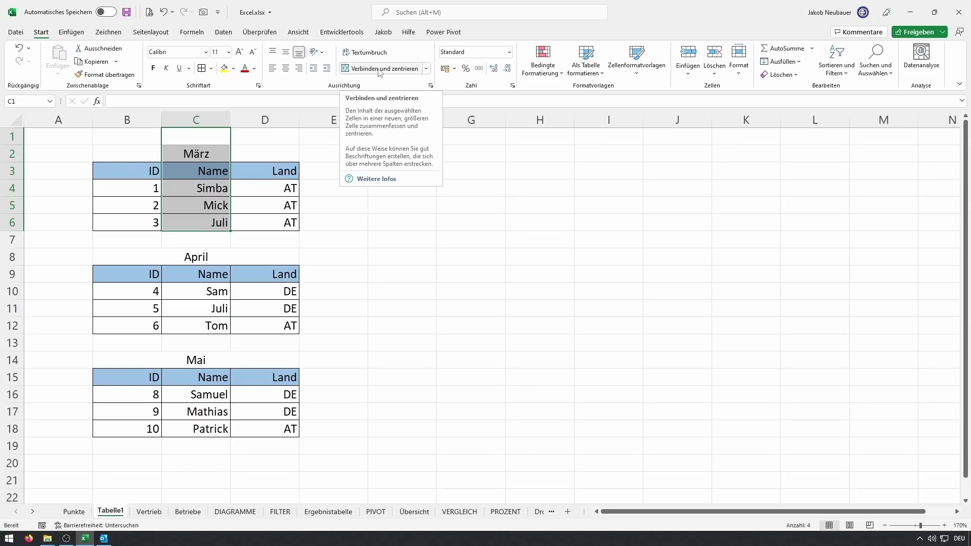
{"action": "left_click", "coordinate": [314, 206]}
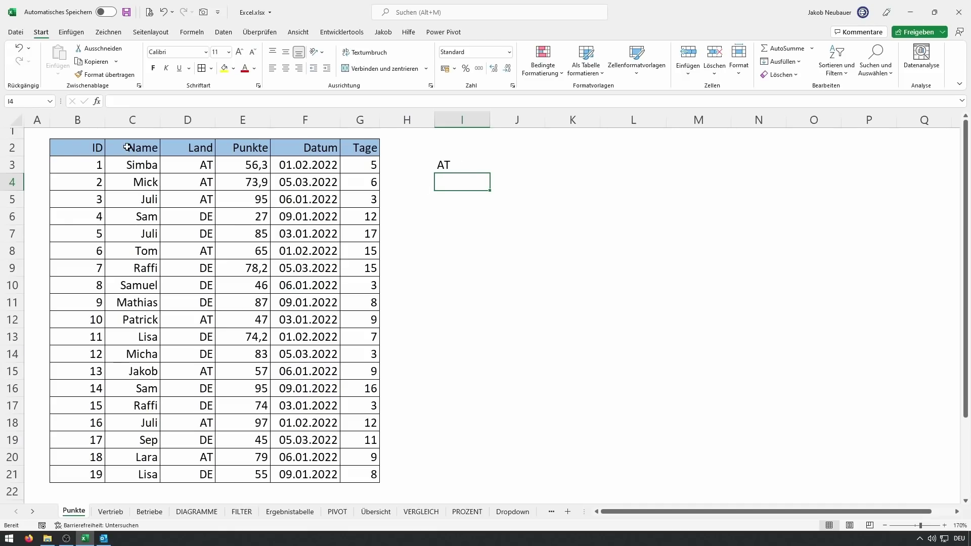
- Highlight the Name and Land columns, marking Simba as the first AT entry
{"action": "mouse_move", "coordinate": [128, 147]}
{"action": "left_mouse_down"}
{"action": "mouse_move", "coordinate": [131, 275]}
{"action": "mouse_move", "coordinate": [163, 472]}
{"action": "left_mouse_up"}
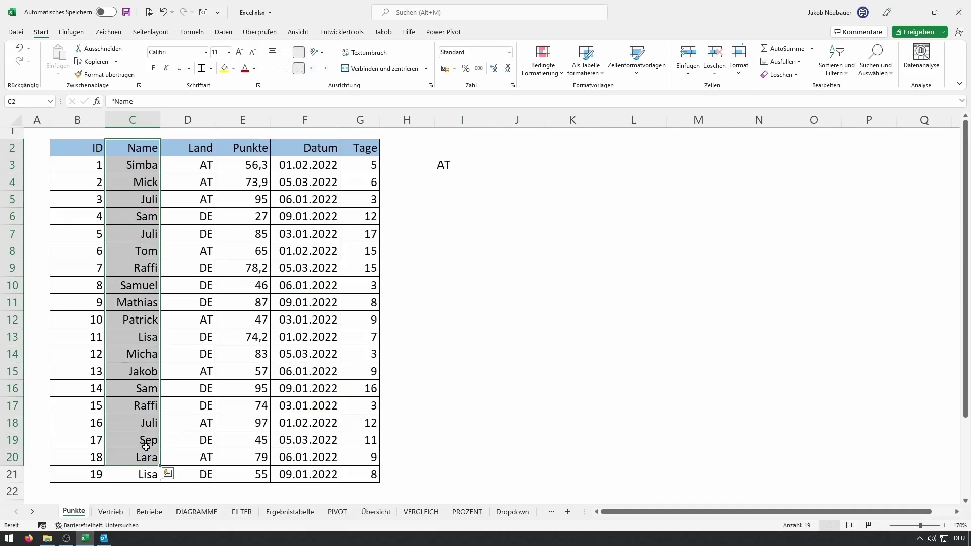
{"action": "left_click", "coordinate": [167, 406]}
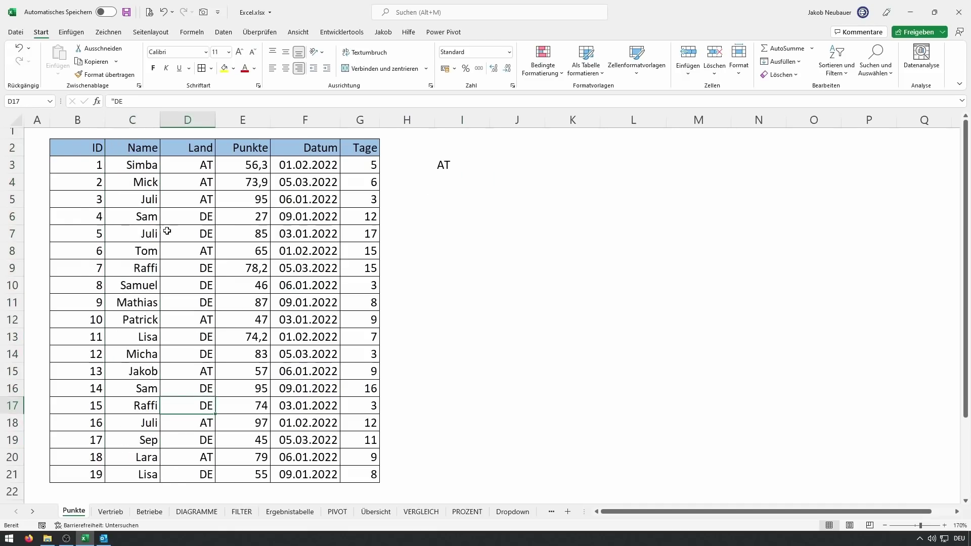
{"action": "left_click", "coordinate": [202, 168]}
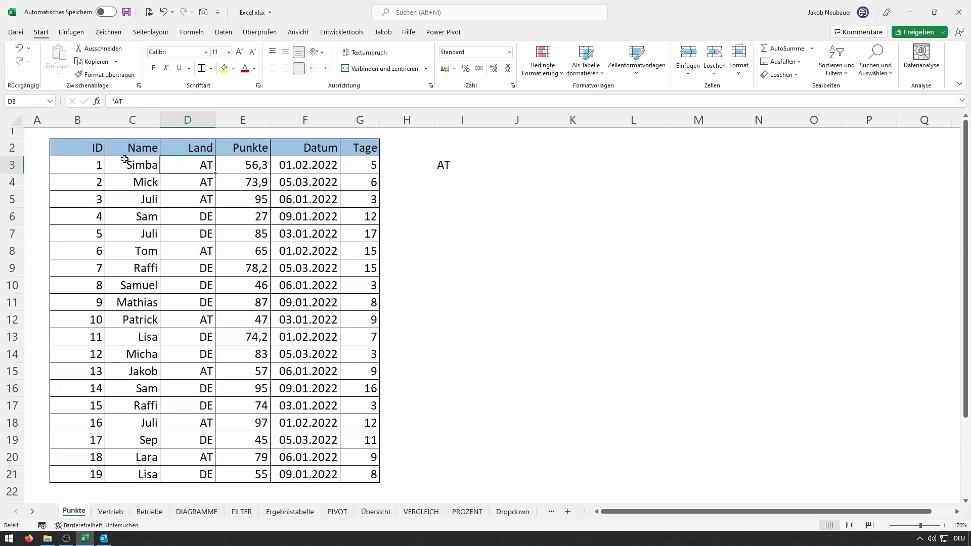
{"action": "left_click_drag", "start_coordinate": [129, 159], "coordinate": [176, 171]}
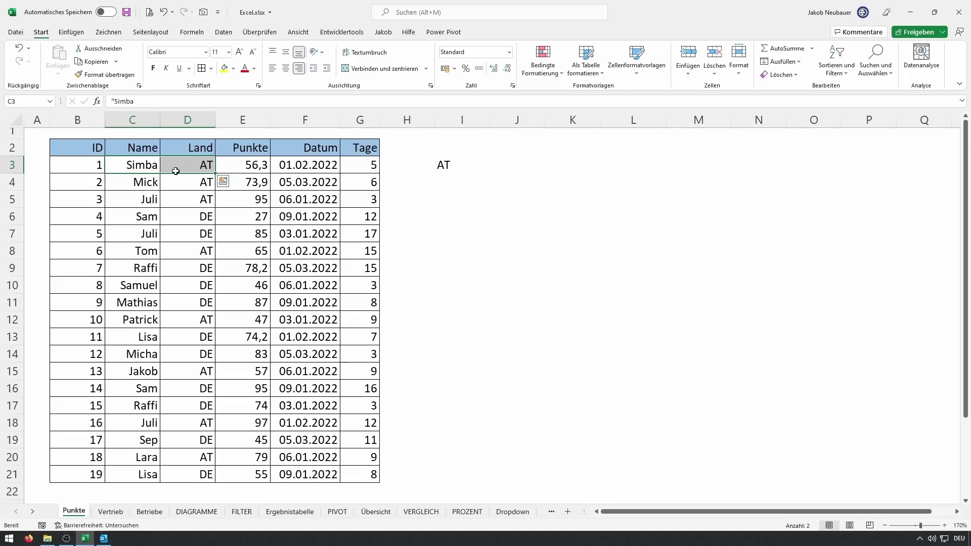
{"action": "left_click_drag", "start_coordinate": [205, 491], "coordinate": [192, 306]}
{"action": "left_click", "coordinate": [305, 388]}
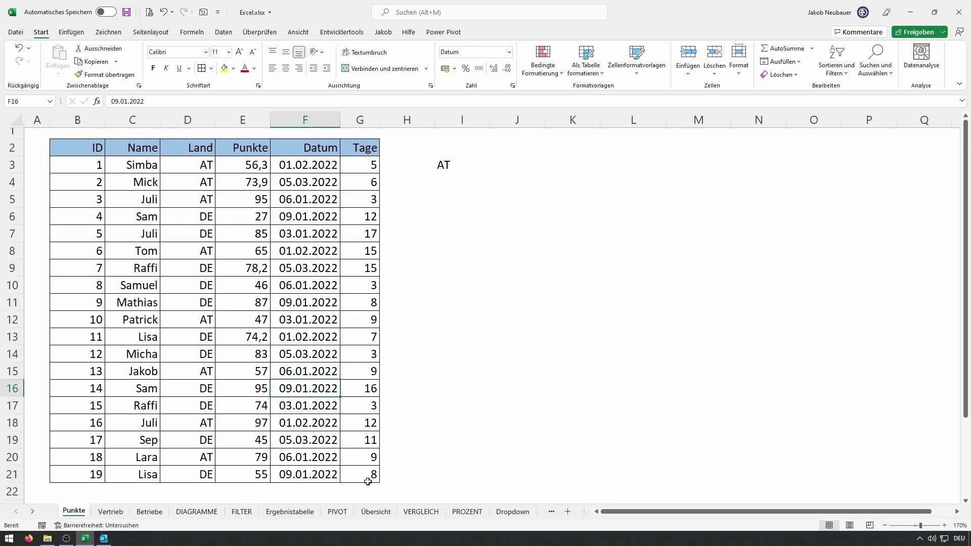
{"action": "left_click_drag", "start_coordinate": [368, 481], "coordinate": [37, 215]}
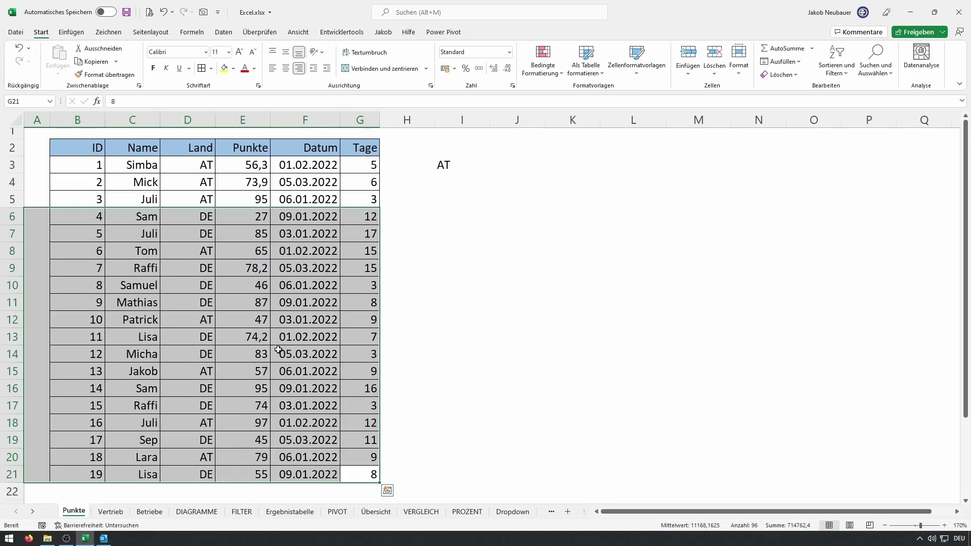
- In I4, enter =XVERWEIS(I3;D3:D21;C3:C21;;;-1) to find the last AT name
{"action": "left_click", "coordinate": [458, 179]}
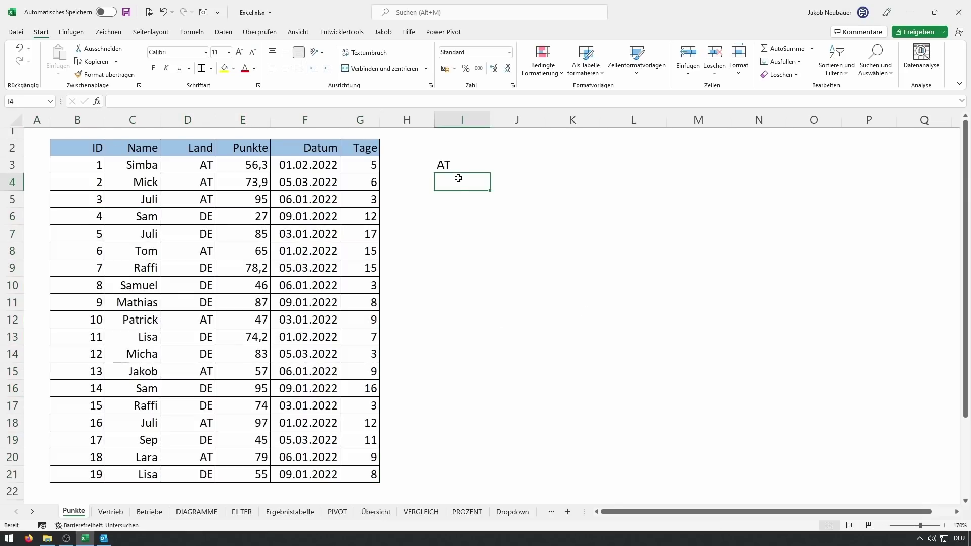
{"action": "type", "text": "="}
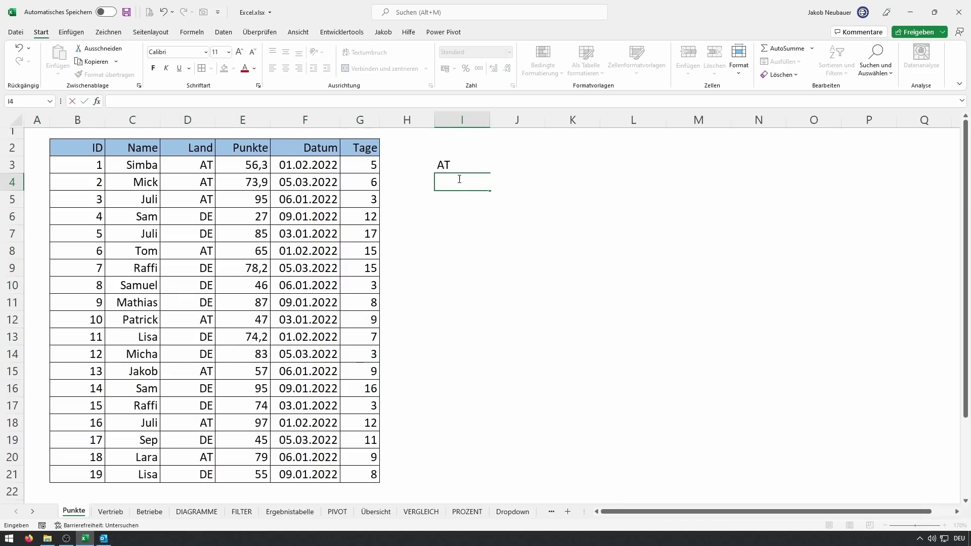
{"action": "type", "text": "=XVERWEIS("}
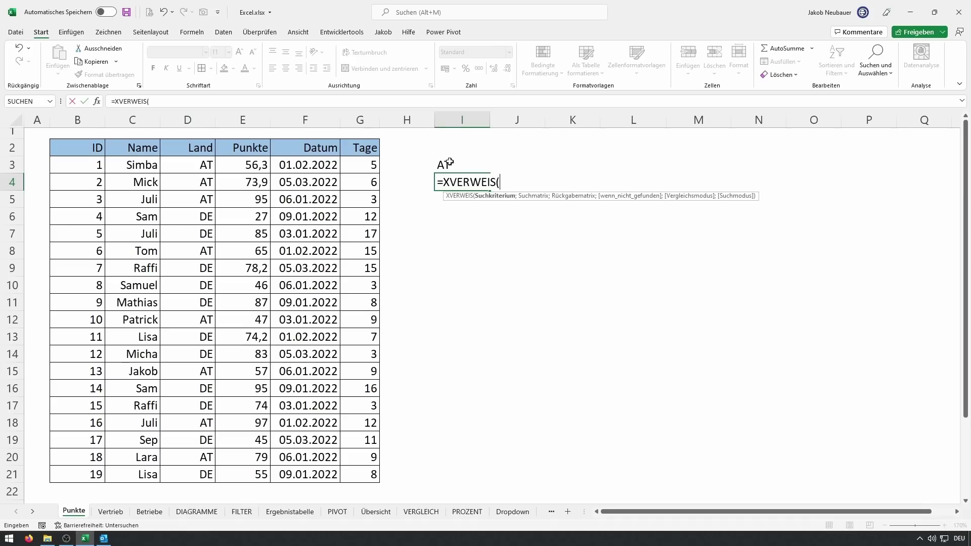
{"action": "left_click", "coordinate": [450, 162]}
{"action": "type", "text": ";"}
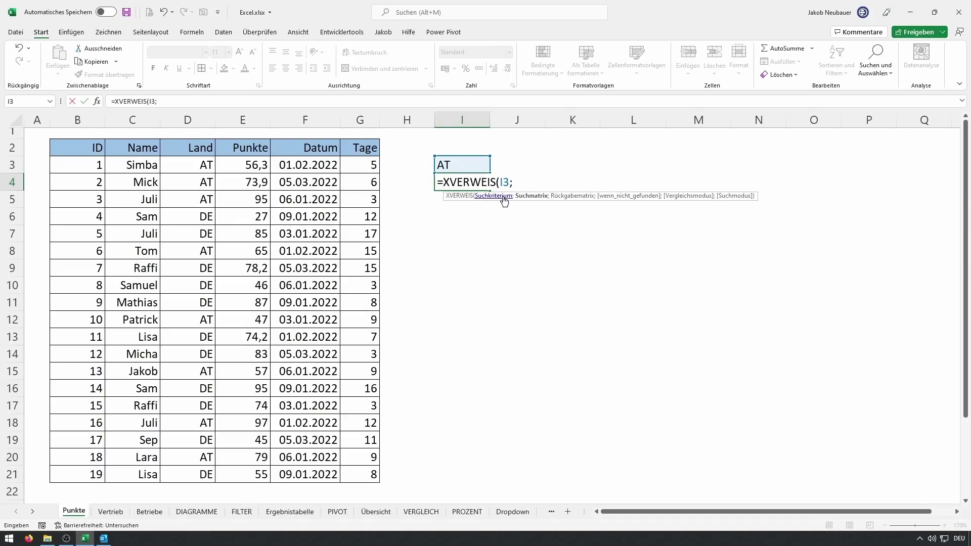
{"action": "left_click_drag", "start_coordinate": [207, 163], "coordinate": [205, 478]}
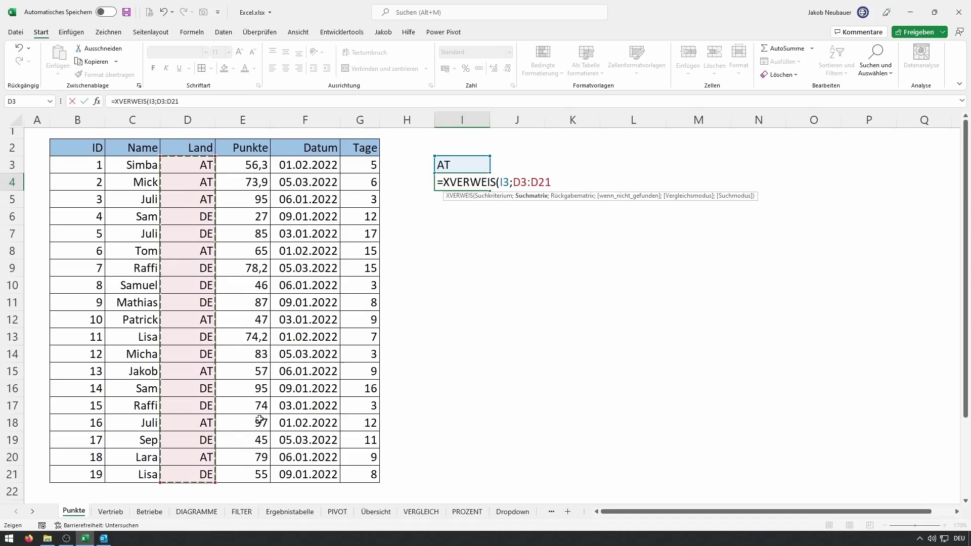
{"action": "type", "text": ";"}
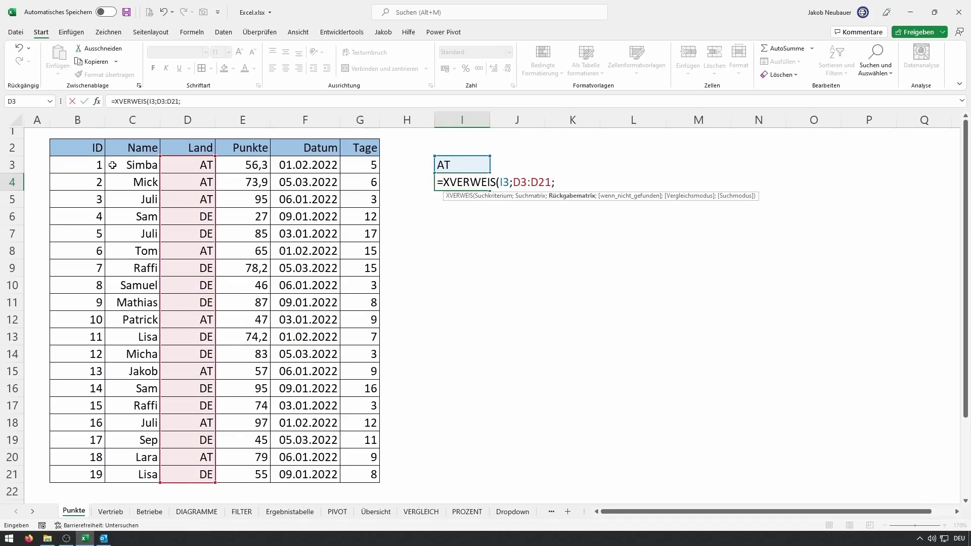
{"action": "left_click_drag", "start_coordinate": [115, 165], "coordinate": [129, 475]}
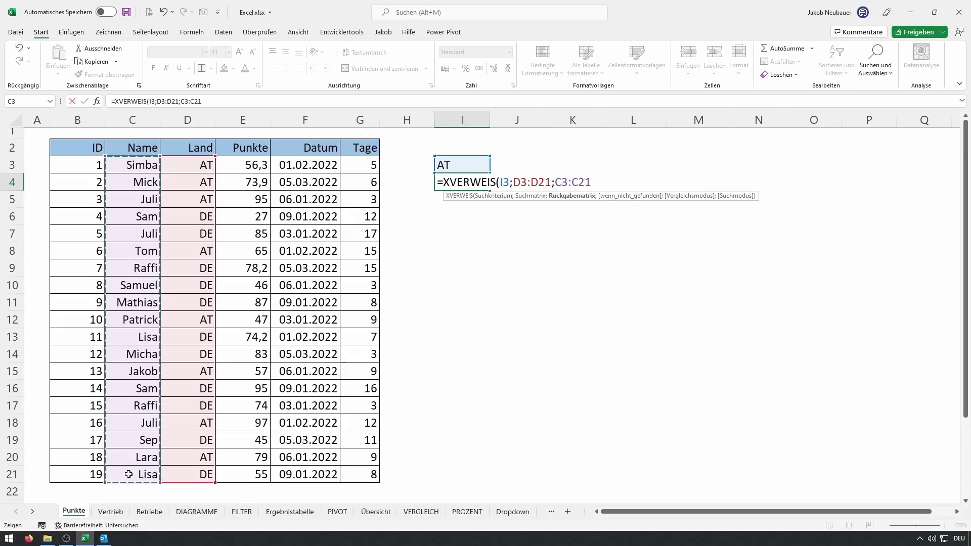
{"action": "type", "text": ";;"}
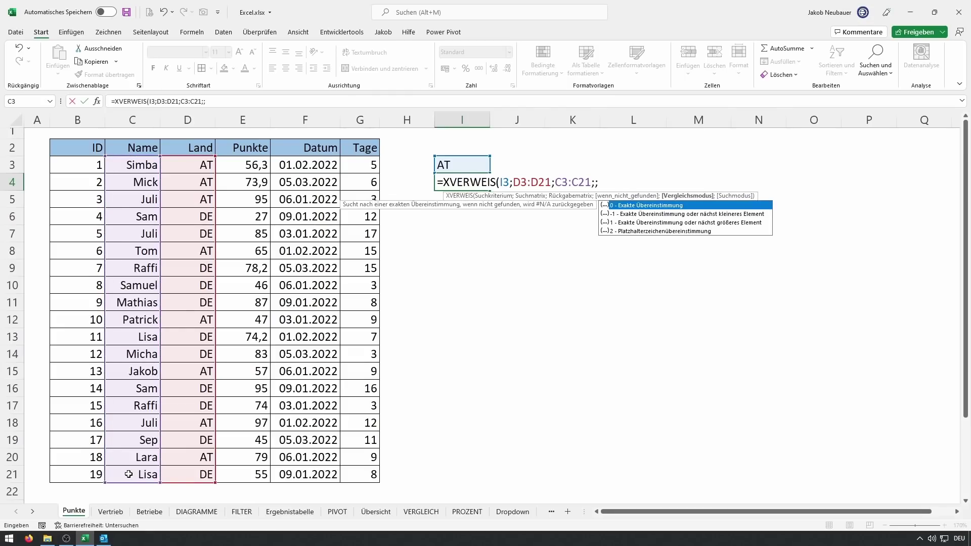
{"action": "type", "text": ";"}
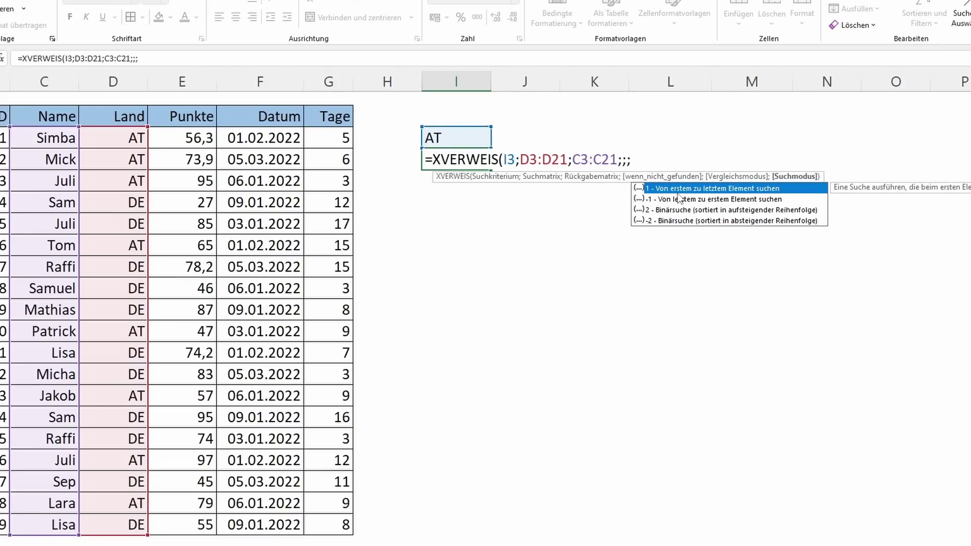
{"action": "type", "text": "-1"}
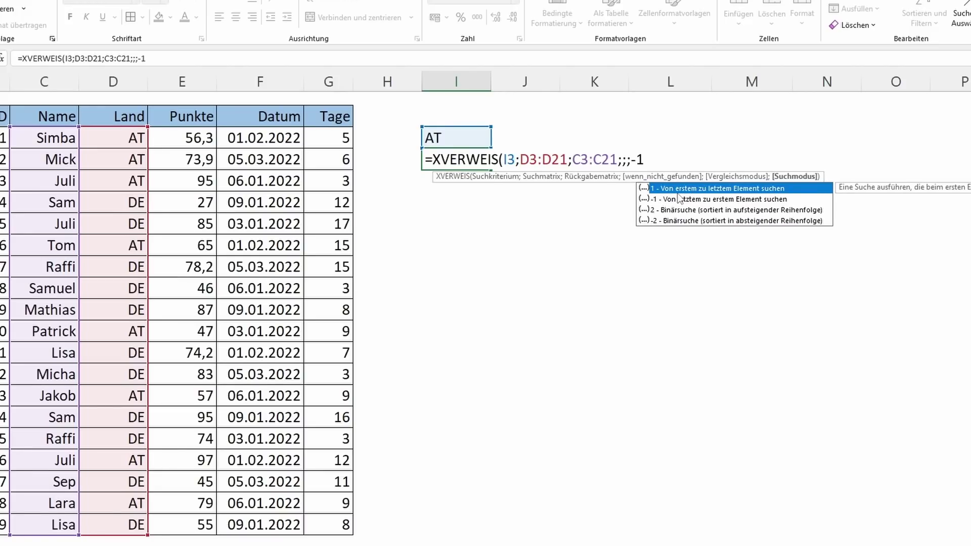
{"action": "key", "text": "Return"}
- Confirm Lara is the last AT entry, then undo to clear I3 and I4
{"action": "left_click", "coordinate": [484, 162]}
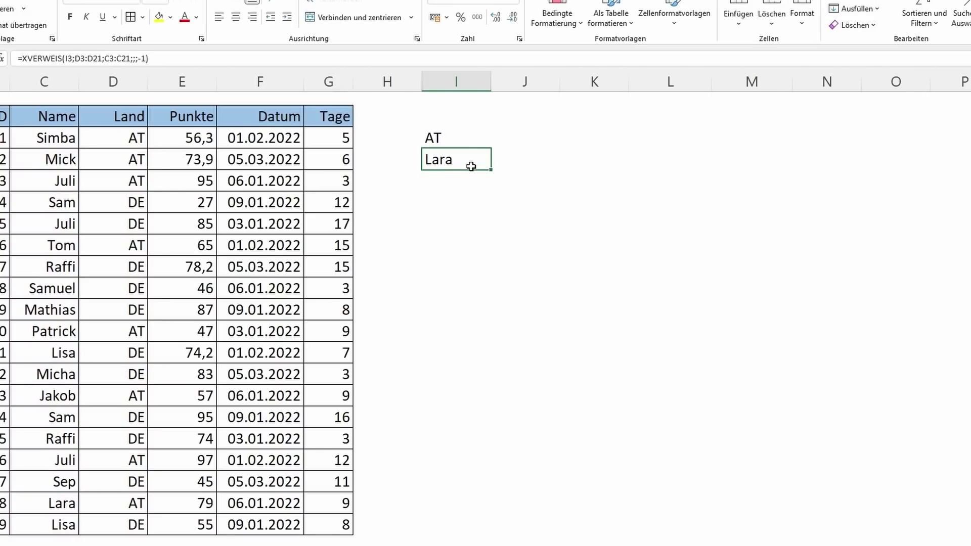
{"action": "left_click", "coordinate": [123, 506]}
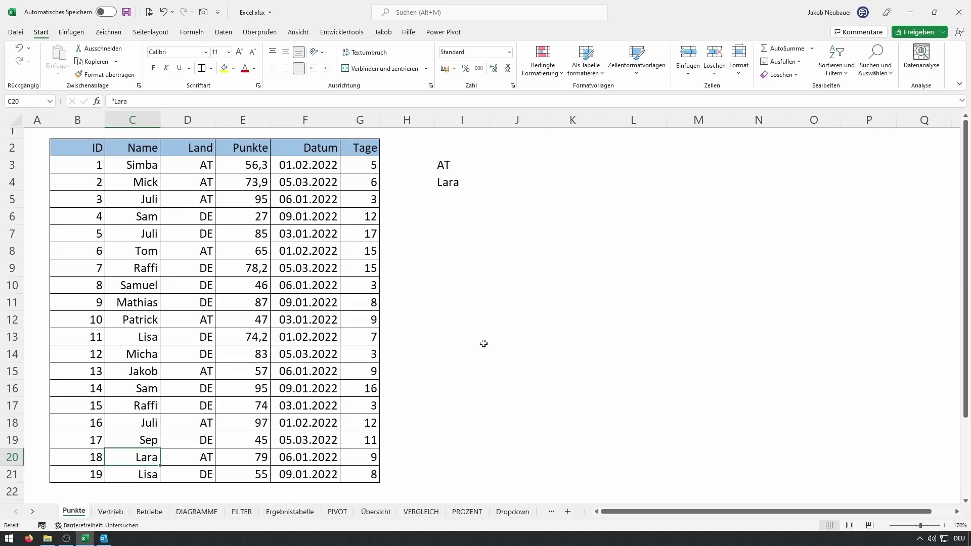
{"action": "left_click", "coordinate": [495, 266]}
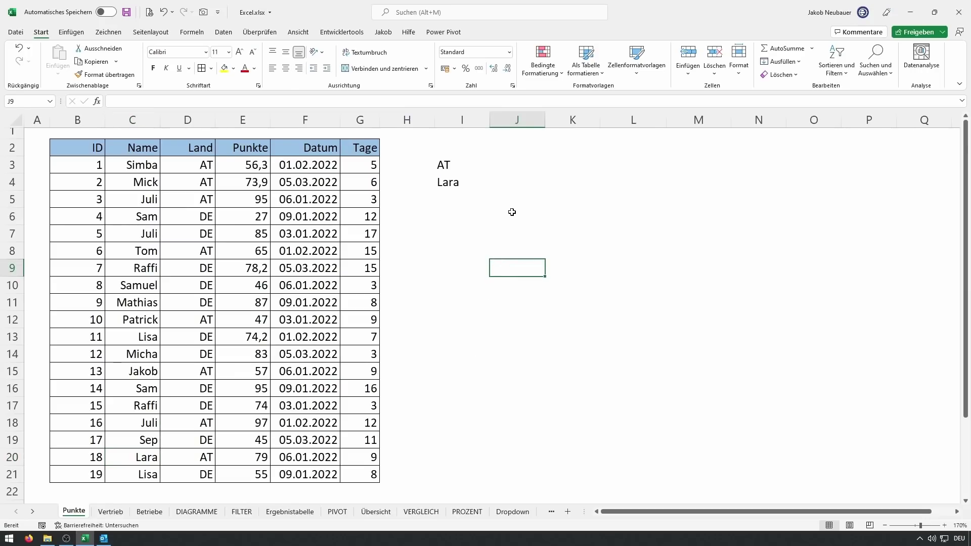
{"action": "left_click", "coordinate": [450, 187]}
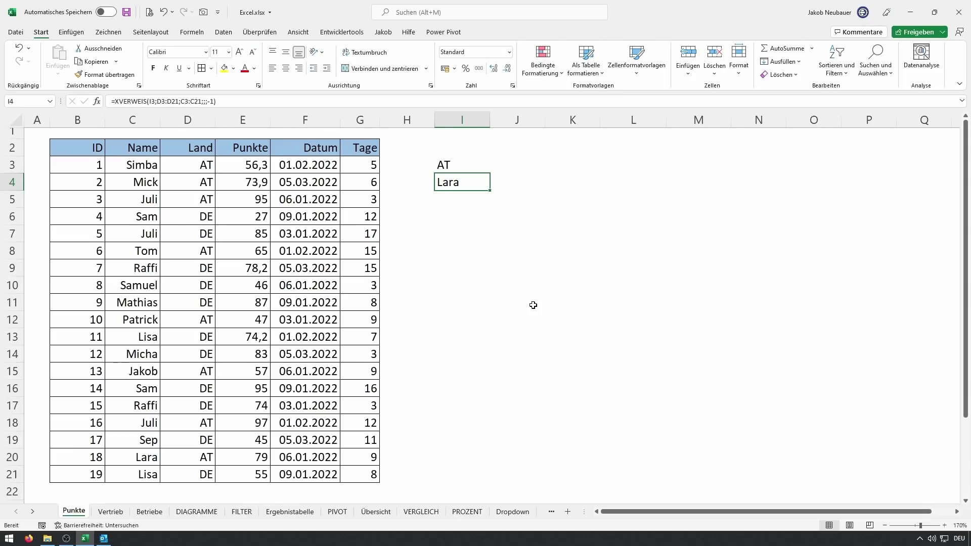
{"action": "key", "text": "ctrl+z"}
{"action": "key", "text": "ctrl+z"}
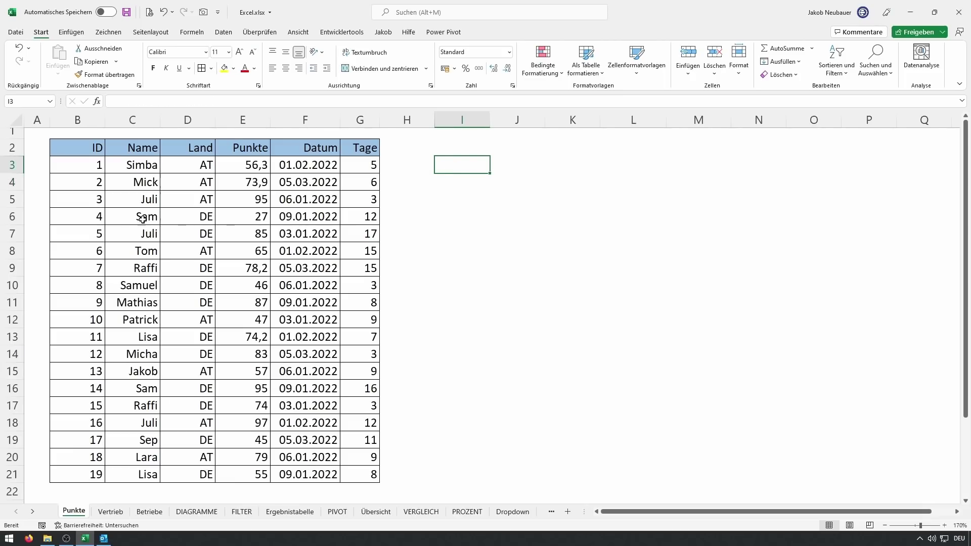
- Insert blank rows at row 6, ending with three rows added above Sam's row
{"action": "right_click", "coordinate": [17, 219]}
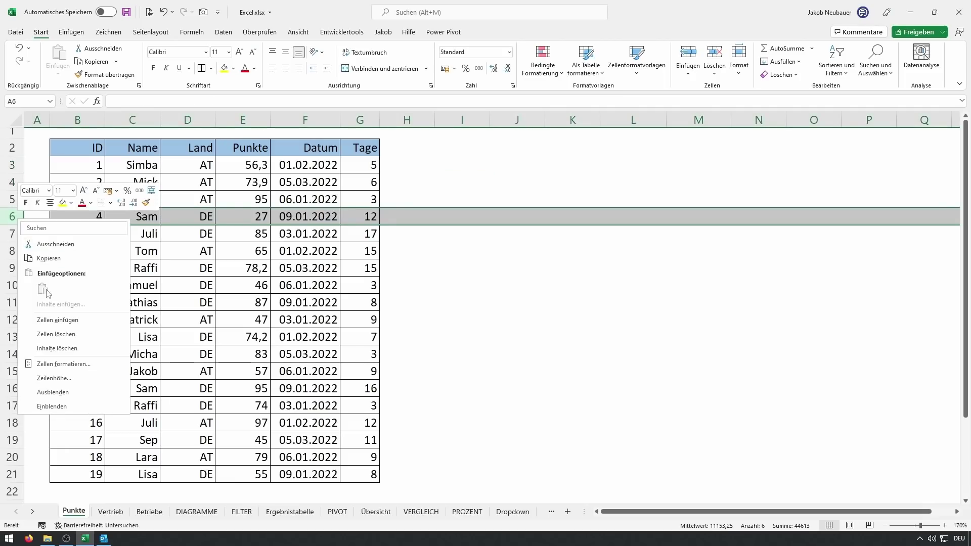
{"action": "left_click", "coordinate": [59, 320]}
{"action": "left_click", "coordinate": [61, 319]}
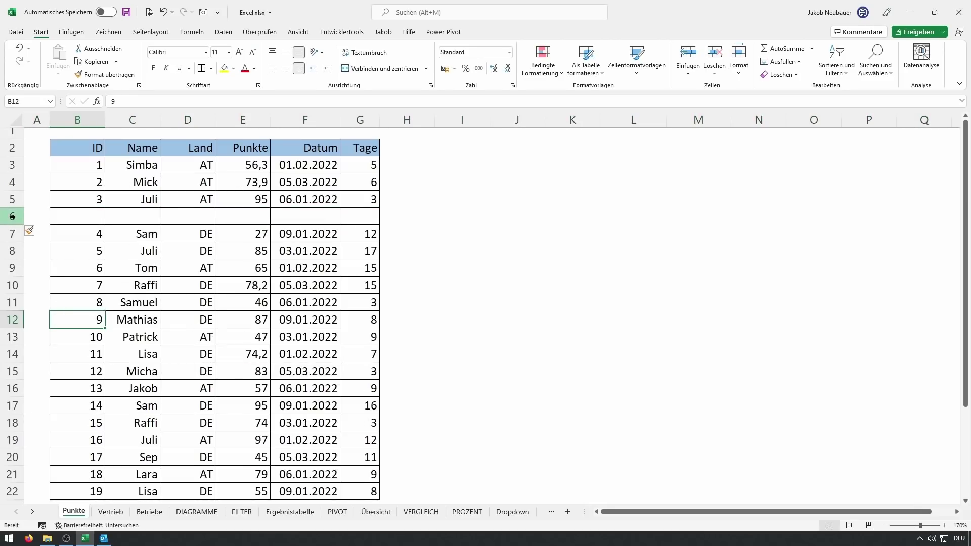
{"action": "left_click", "coordinate": [13, 216]}
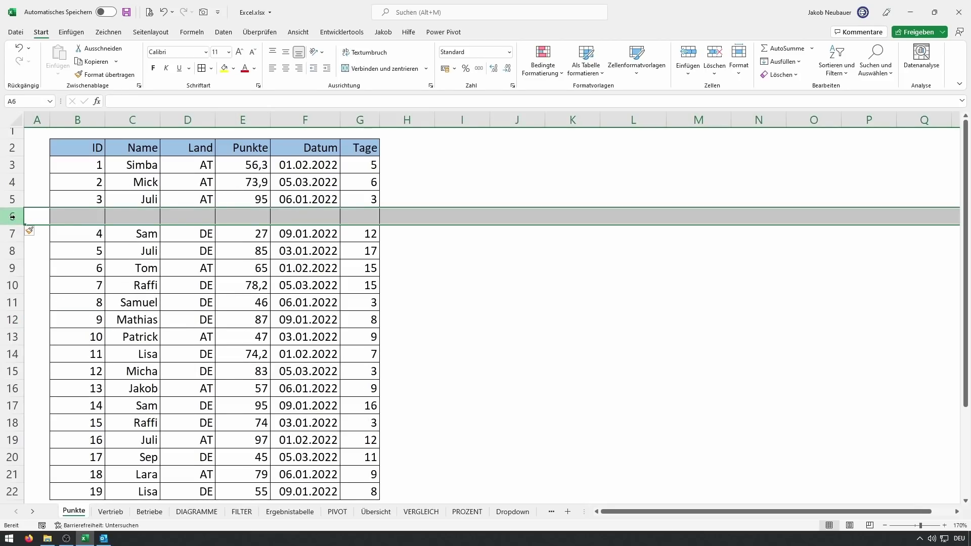
{"action": "key", "text": "ctrl+plus"}
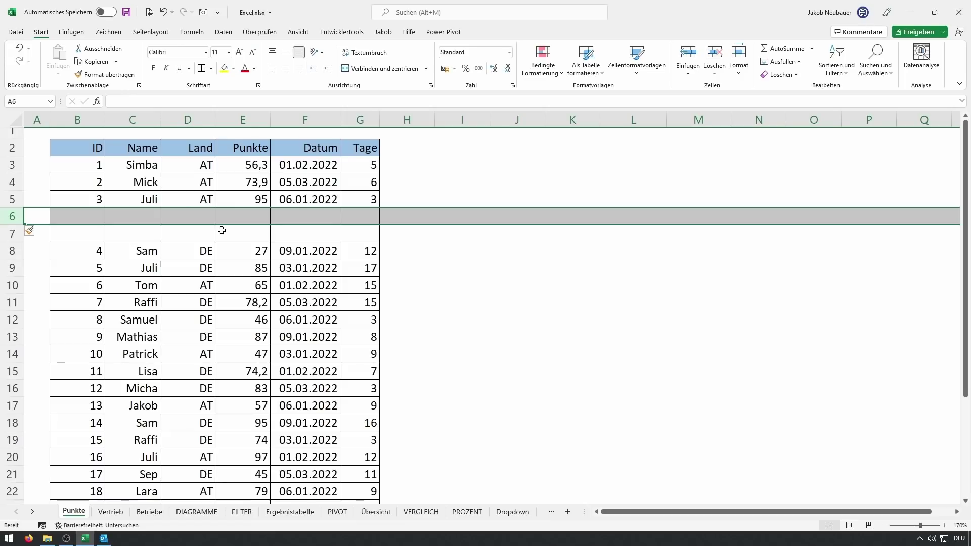
{"action": "left_click", "coordinate": [222, 230]}
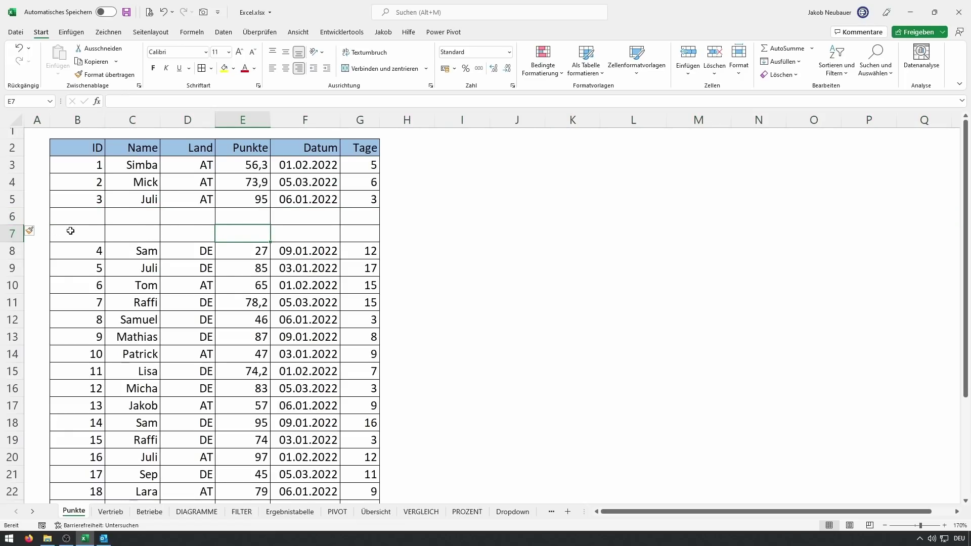
{"action": "left_click", "coordinate": [10, 217]}
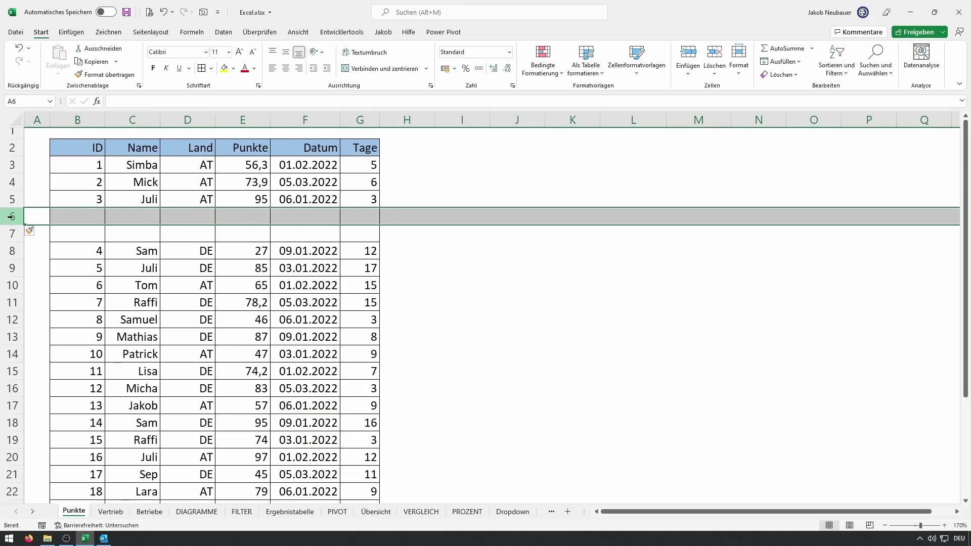
{"action": "left_click_drag", "start_coordinate": [10, 217], "coordinate": [10, 252]}
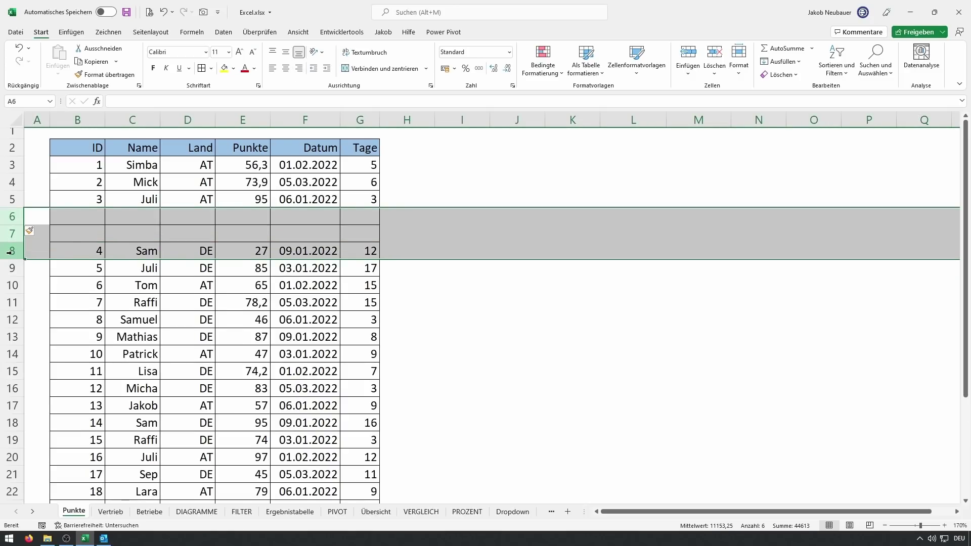
{"action": "key", "text": "ctrl+plus"}
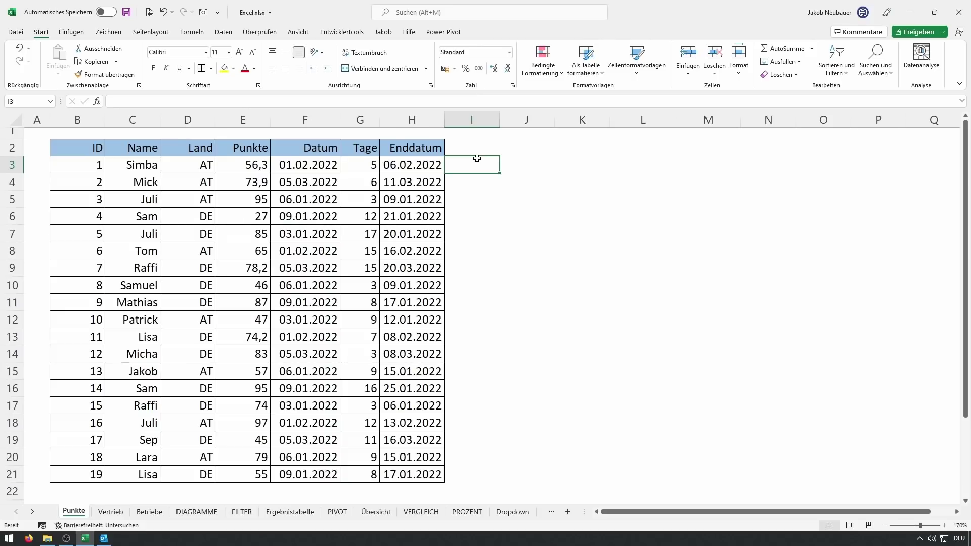
- Enter =NETTOARBEITSTAGE(F3;H3) in I3 and fill it down to I21
{"action": "double_click", "coordinate": [477, 158]}
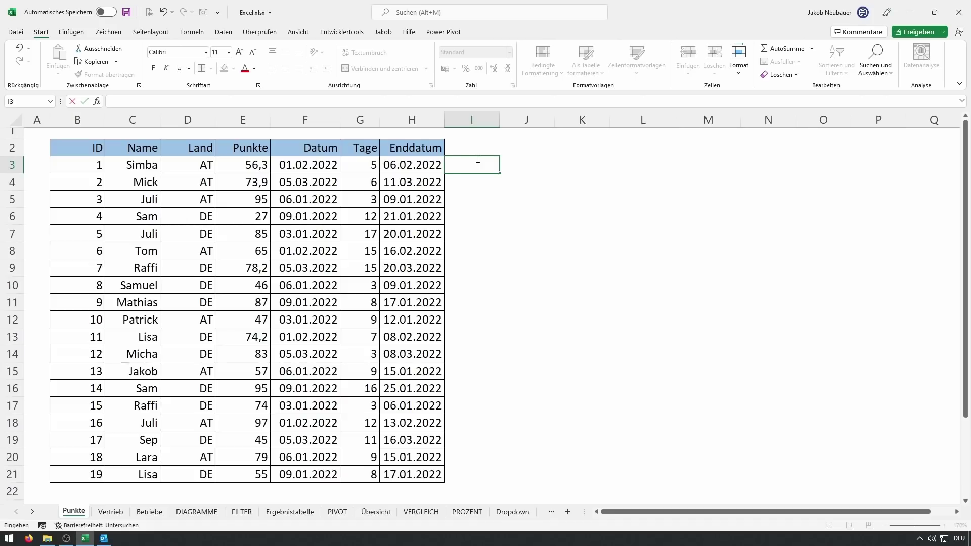
{"action": "type", "text": "=NETT"}
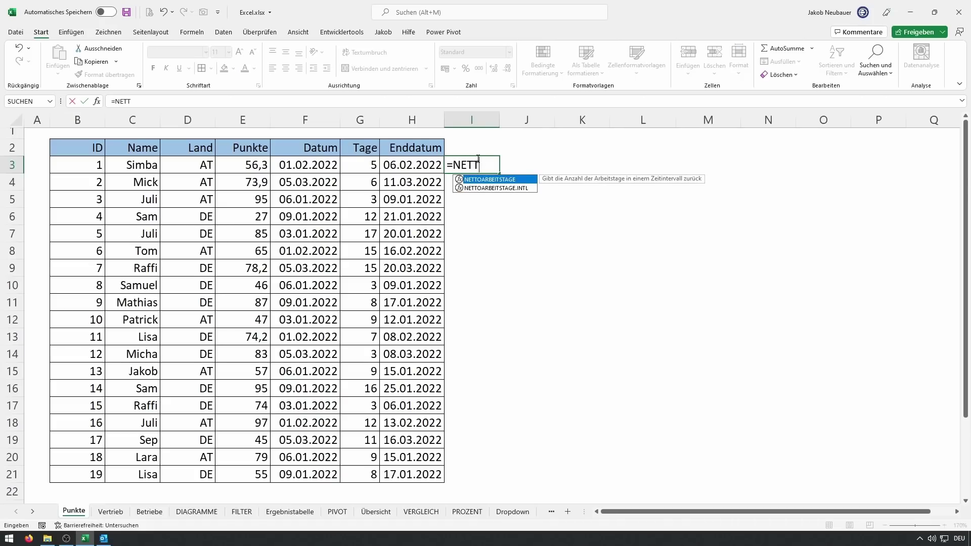
{"action": "double_click", "coordinate": [499, 180]}
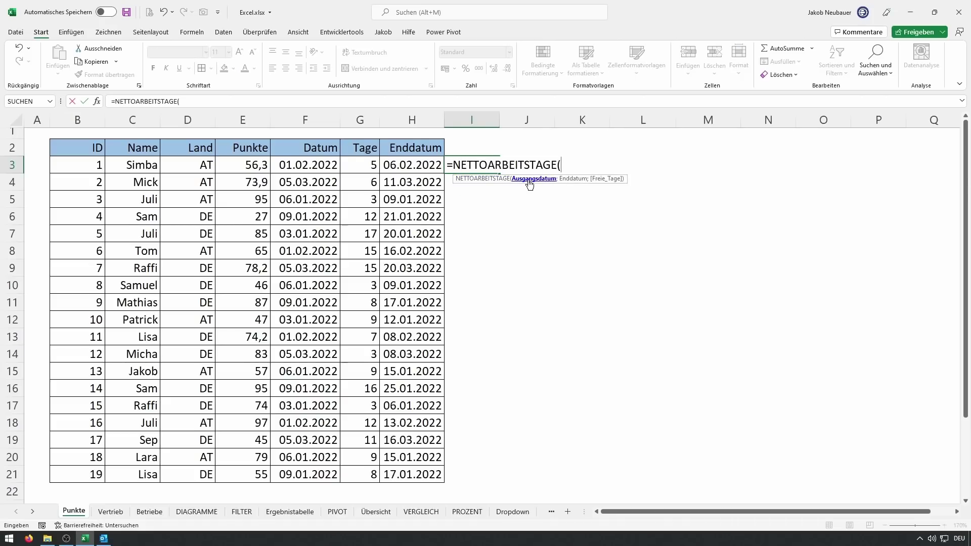
{"action": "left_click", "coordinate": [322, 165]}
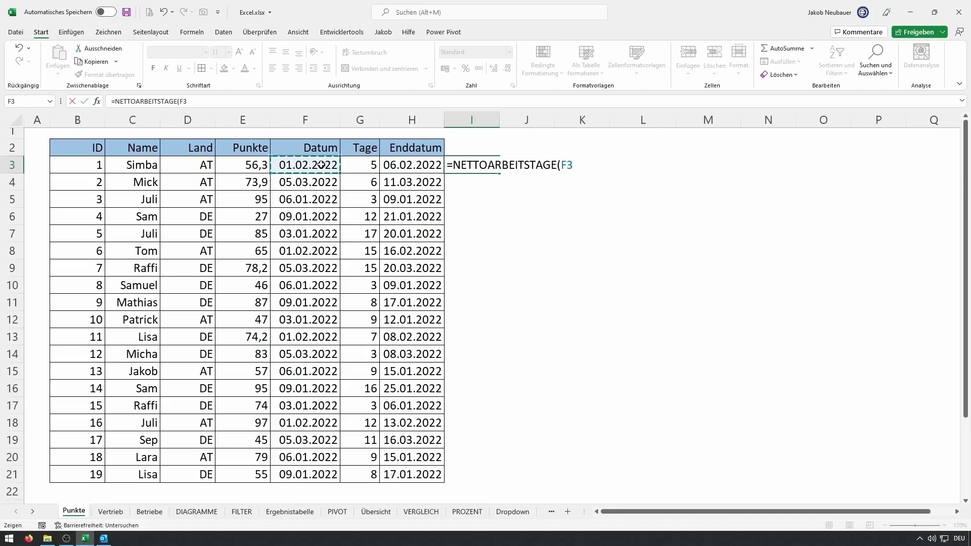
{"action": "type", "text": ";"}
{"action": "left_click", "coordinate": [416, 165]}
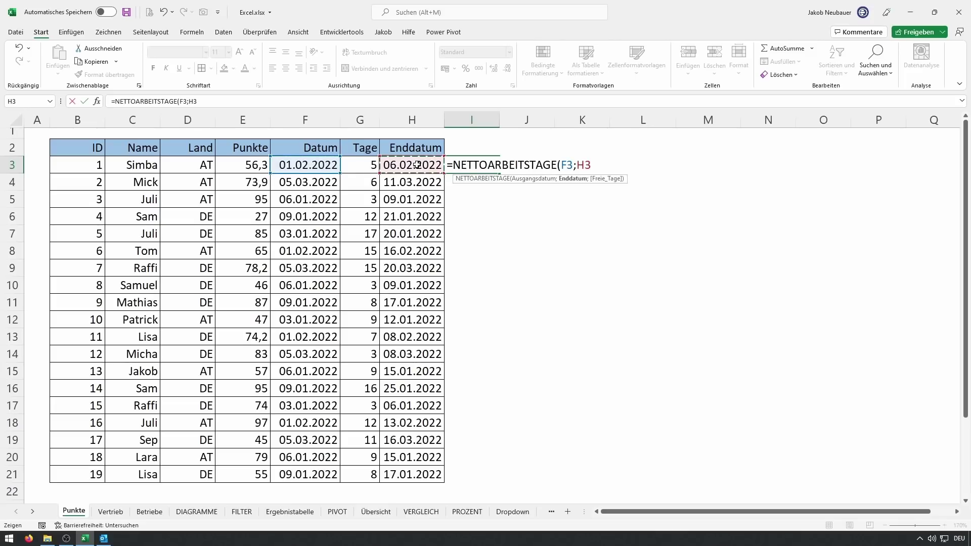
{"action": "key", "text": "Return"}
{"action": "left_click", "coordinate": [481, 165]}
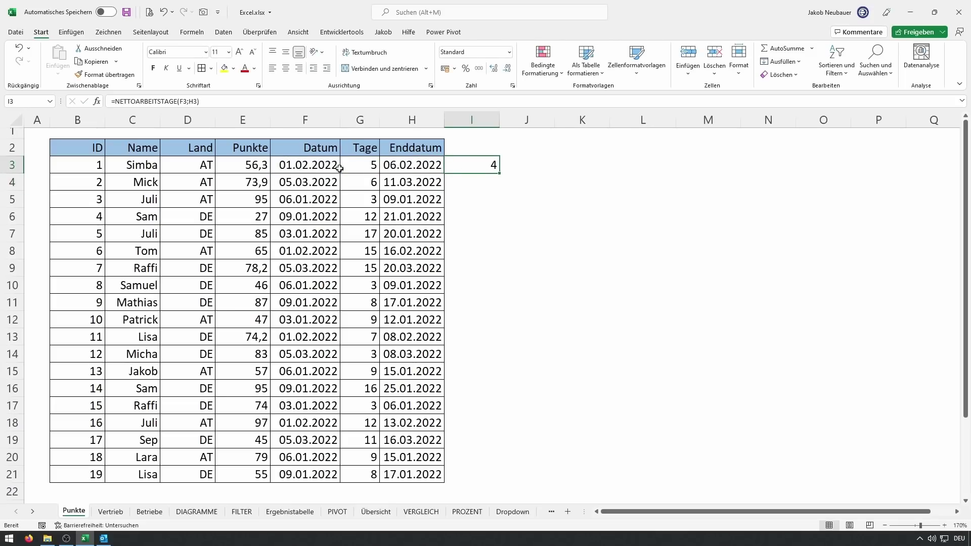
{"action": "double_click", "coordinate": [499, 173]}
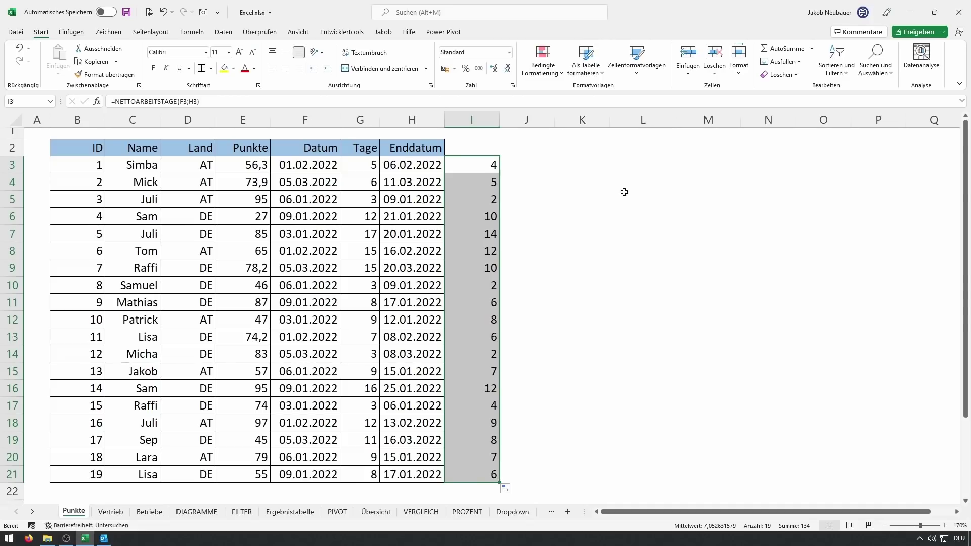
{"action": "left_click", "coordinate": [693, 180]}
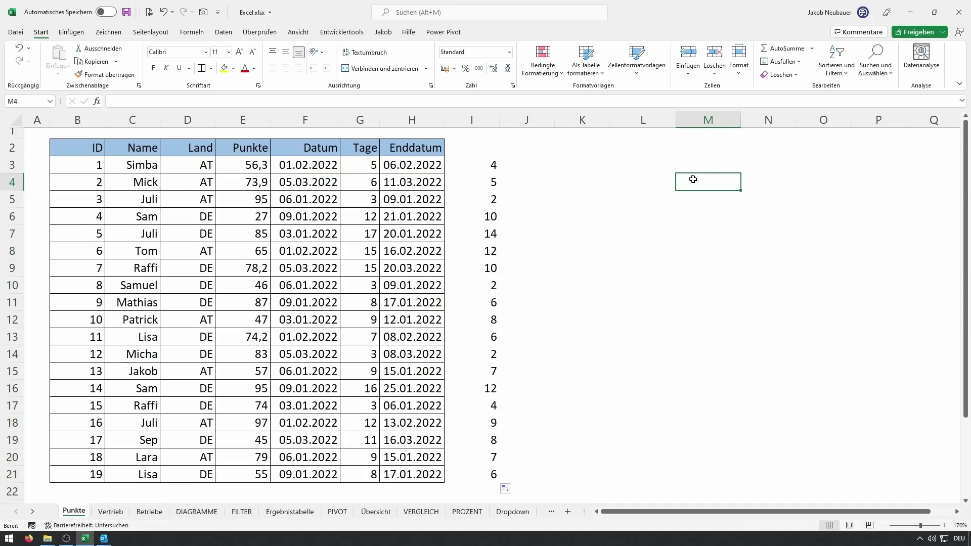
- Enter an Urlaub list in M4:M7 with dates 07.02.2022, 08.02.2022 and 09.02.2022
{"action": "type", "text": "Urlaub"}
{"action": "key", "text": "Return"}
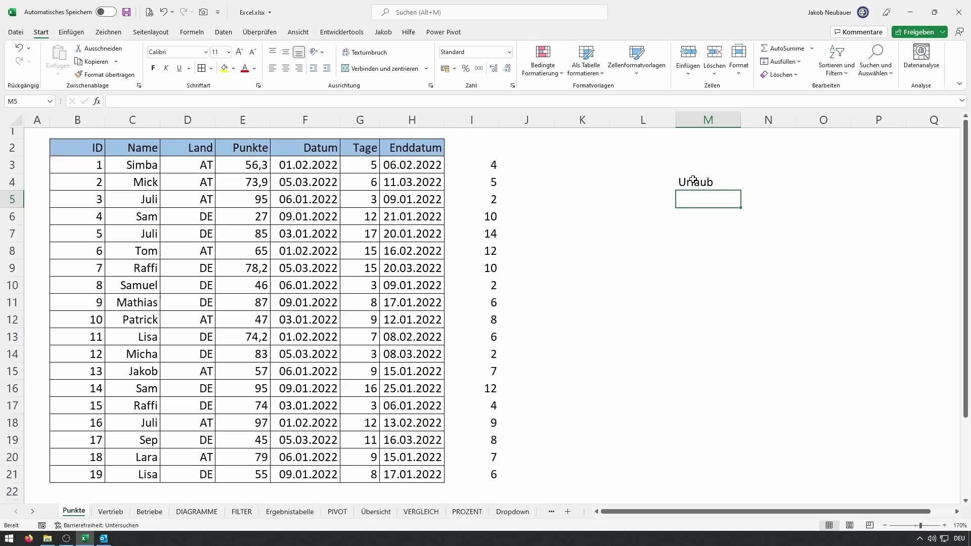
{"action": "type", "text": "07."}
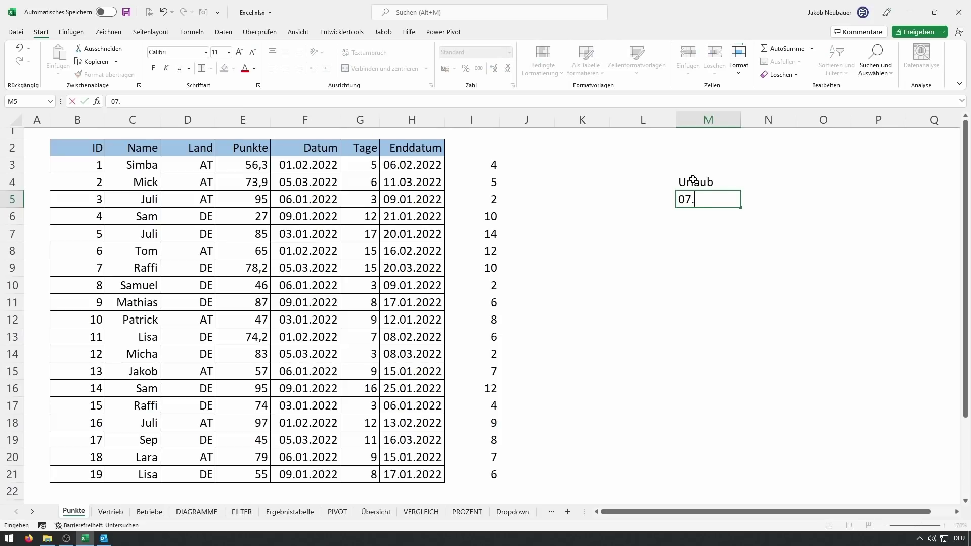
{"action": "type", "text": "02.2022"}
{"action": "key", "text": "Return"}
{"action": "type", "text": "08"}
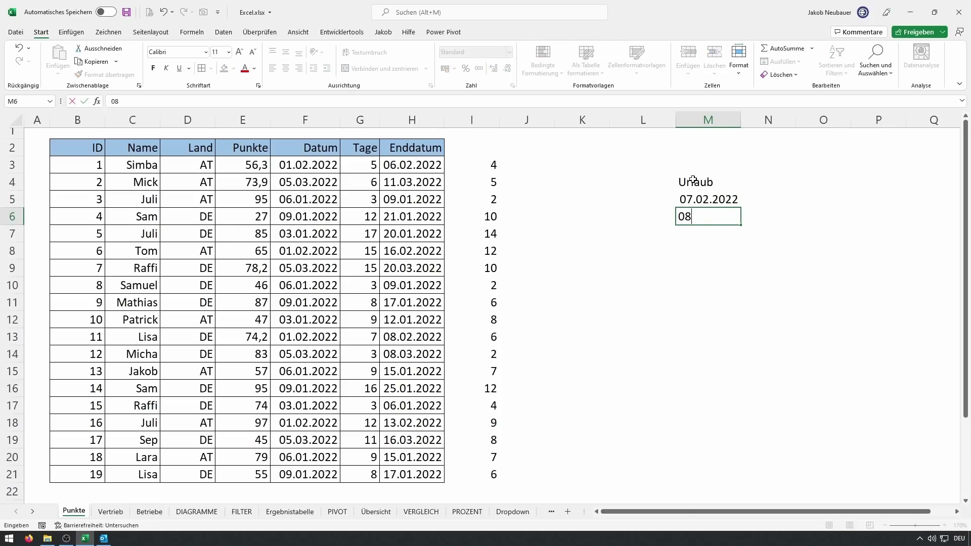
{"action": "type", "text": ".02.2022"}
{"action": "key", "text": "Return"}
{"action": "type", "text": "09.02.2022"}
{"action": "key", "text": "Return"}
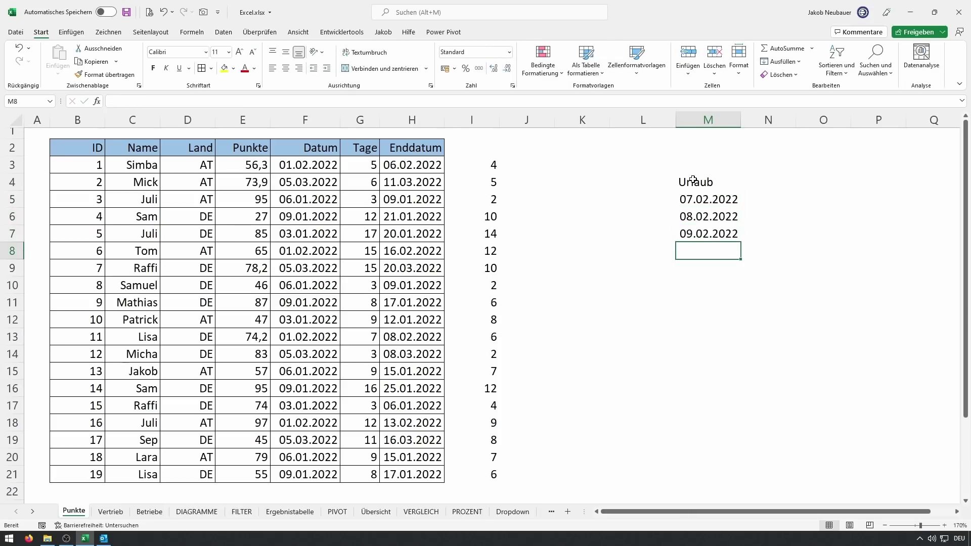
- Change I3 to =NETTOARBEITSTAGE(F3;H3;$M$5:$M$7) and fill it down to I21
{"action": "double_click", "coordinate": [472, 163]}
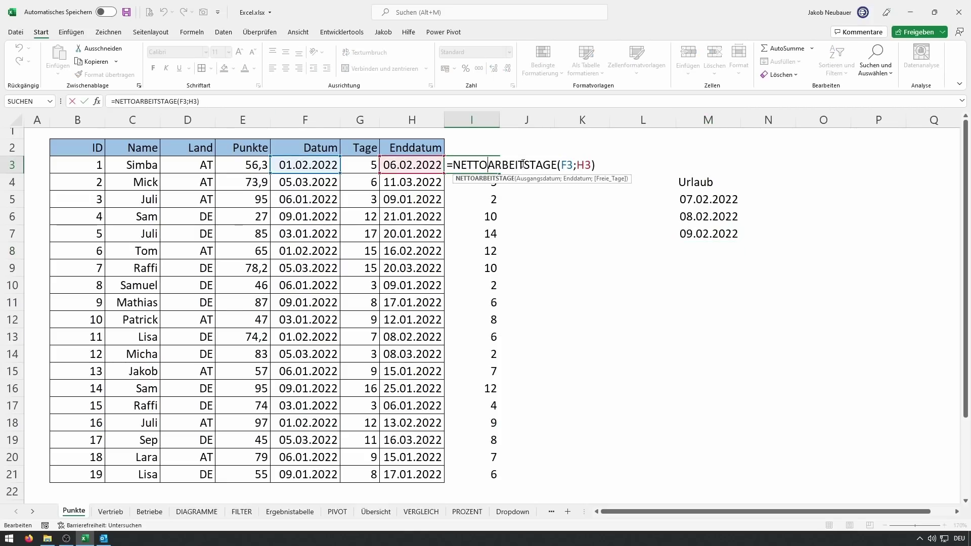
{"action": "left_click", "coordinate": [585, 165]}
{"action": "type", "text": ";"}
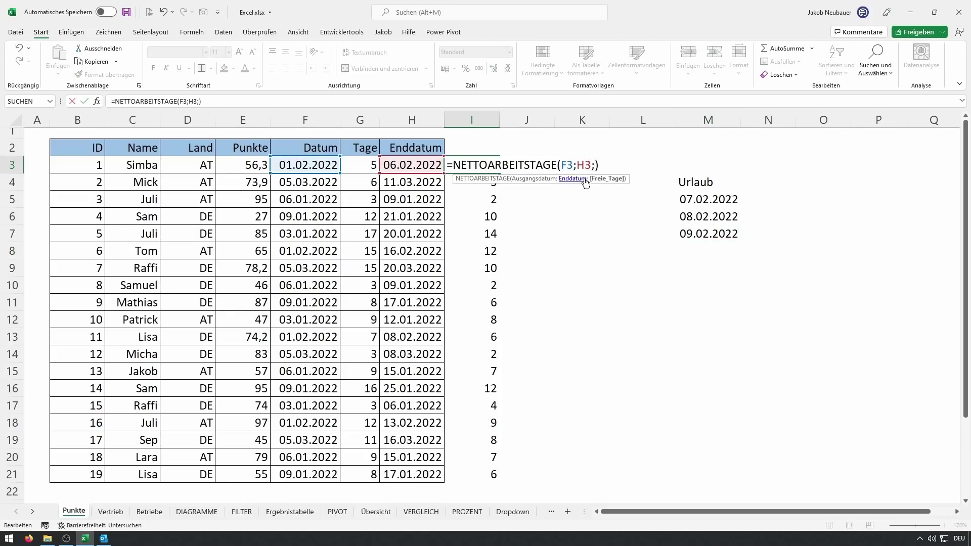
{"action": "left_click", "coordinate": [690, 203]}
{"action": "left_click_drag", "start_coordinate": [691, 202], "coordinate": [693, 233]}
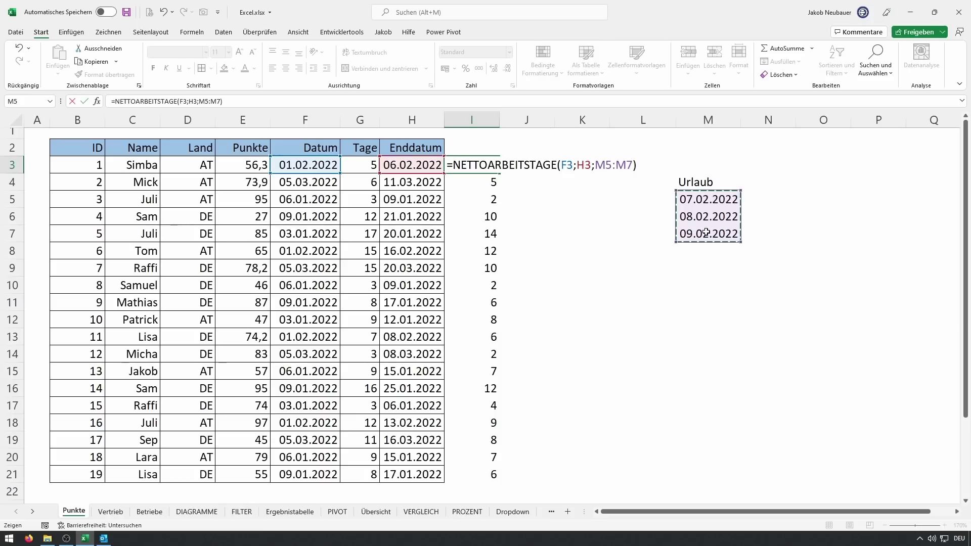
{"action": "key", "text": "Return"}
{"action": "double_click", "coordinate": [621, 165]}
{"action": "double_click", "coordinate": [621, 165]}
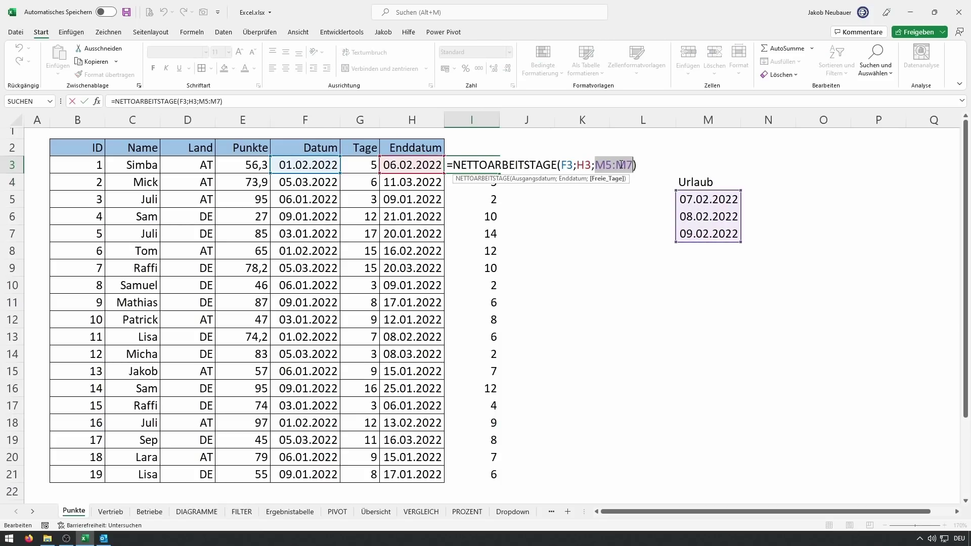
{"action": "key", "text": "F4"}
{"action": "key", "text": "Return"}
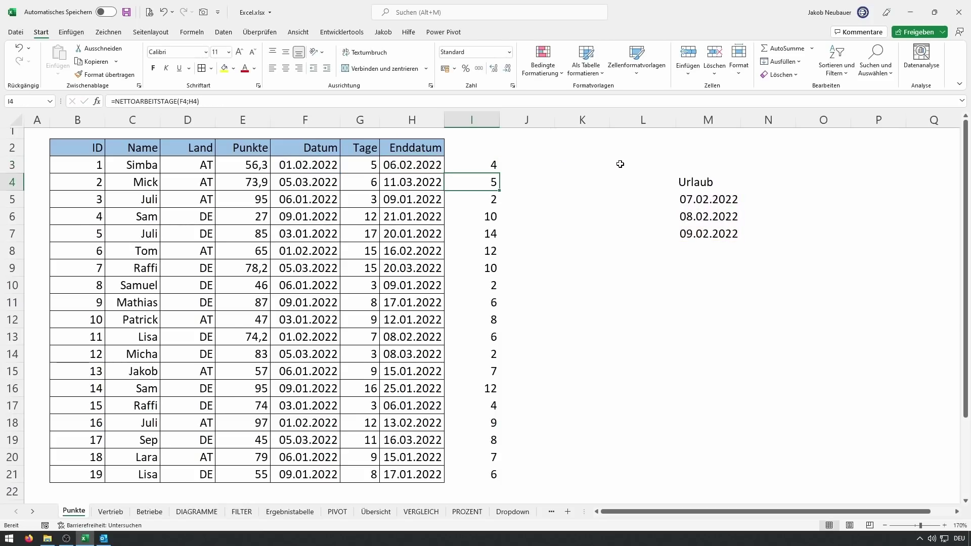
{"action": "left_click", "coordinate": [488, 165]}
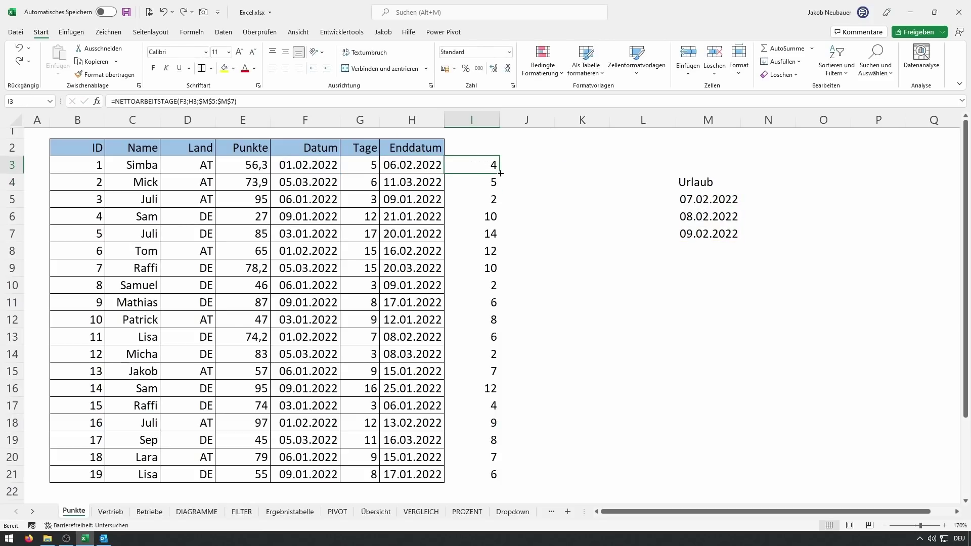
{"action": "double_click", "coordinate": [501, 173]}
- Compare old and new counts in I8 against the Urlaub dates M5:M7
{"action": "left_click", "coordinate": [486, 257]}
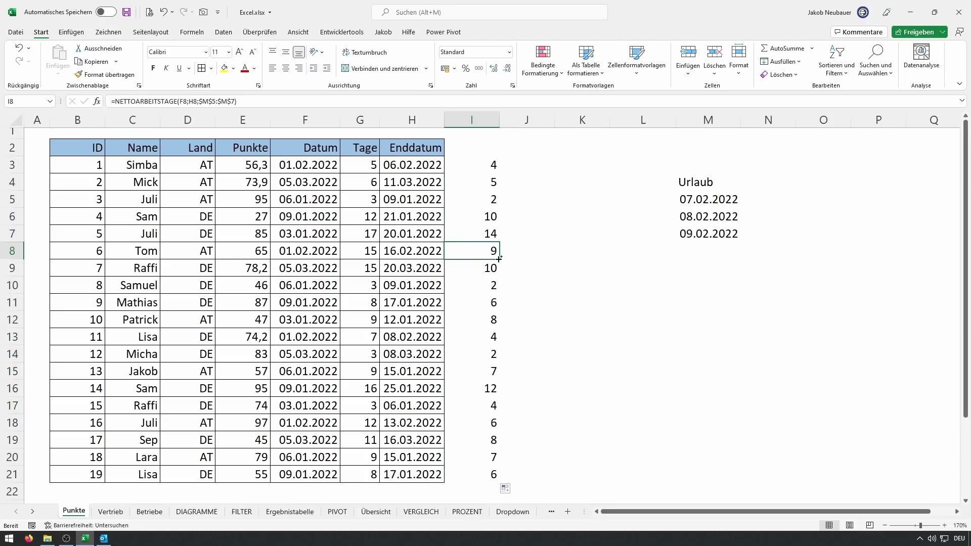
{"action": "key", "text": "ctrl+z"}
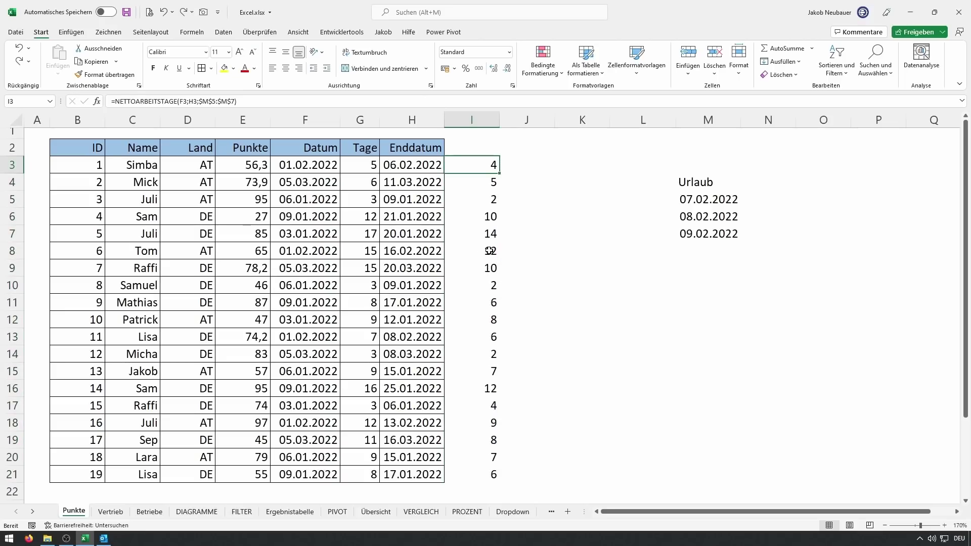
{"action": "double_click", "coordinate": [500, 174]}
{"action": "left_click", "coordinate": [529, 220]}
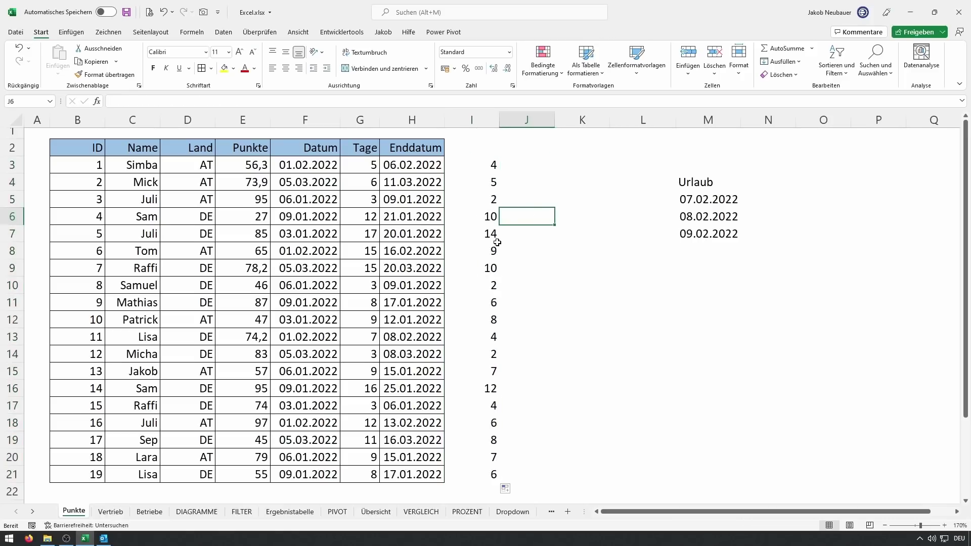
{"action": "left_click_drag", "start_coordinate": [686, 203], "coordinate": [685, 235]}
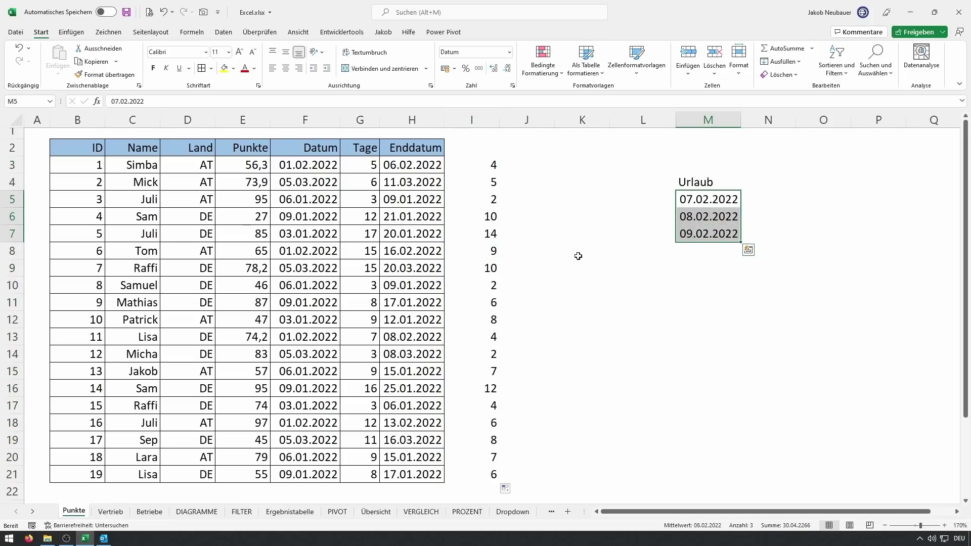
{"action": "left_click", "coordinate": [479, 250]}
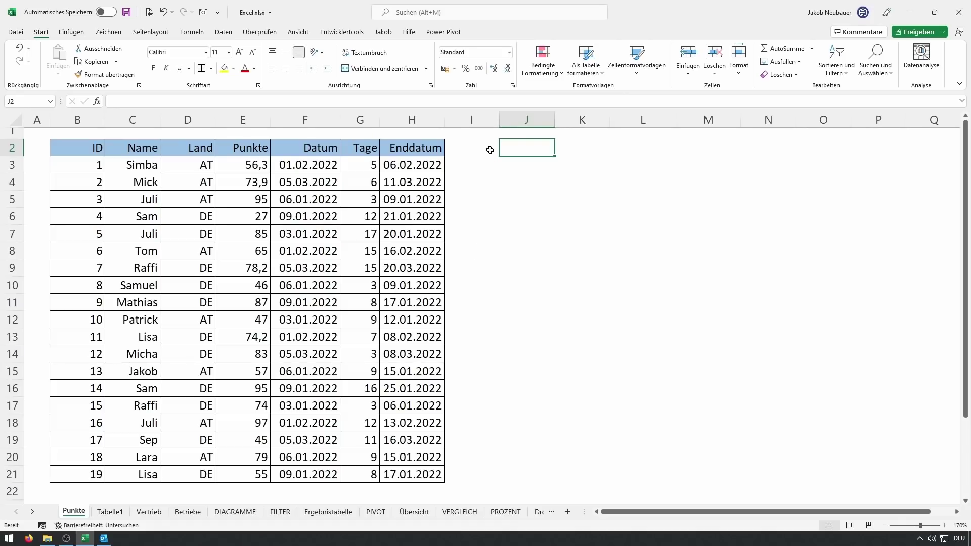
- Select and then deselect the empty area I2:P19 beside the table
{"action": "left_click_drag", "start_coordinate": [490, 150], "coordinate": [863, 431]}
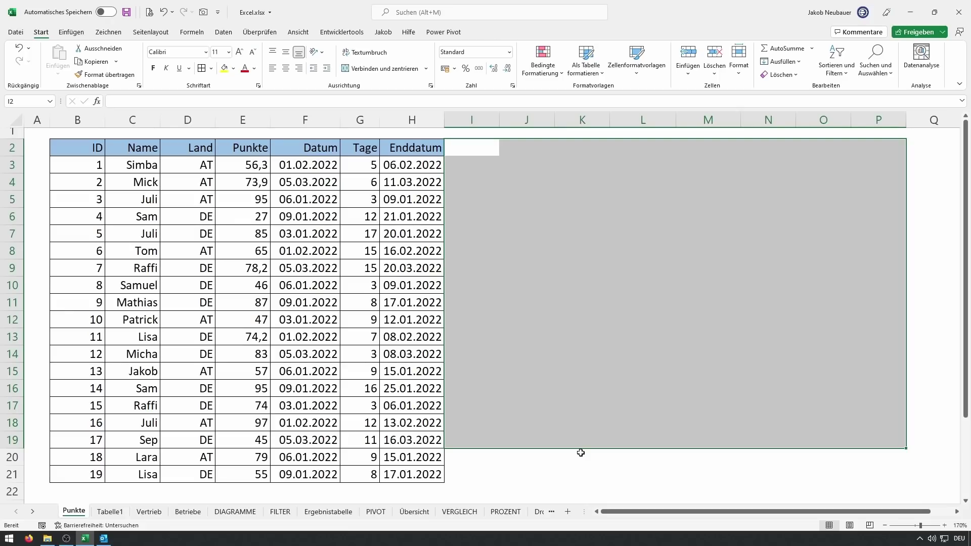
{"action": "left_click", "coordinate": [562, 319]}
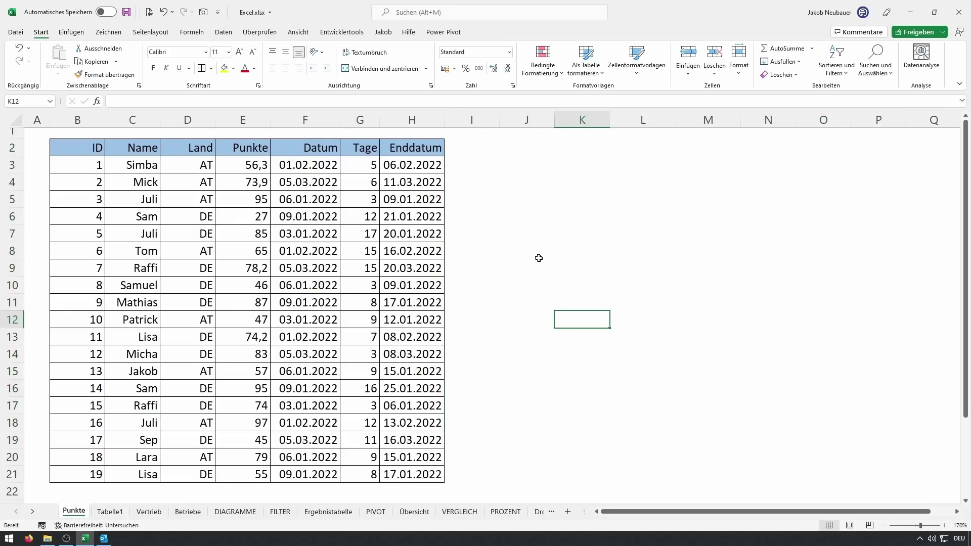